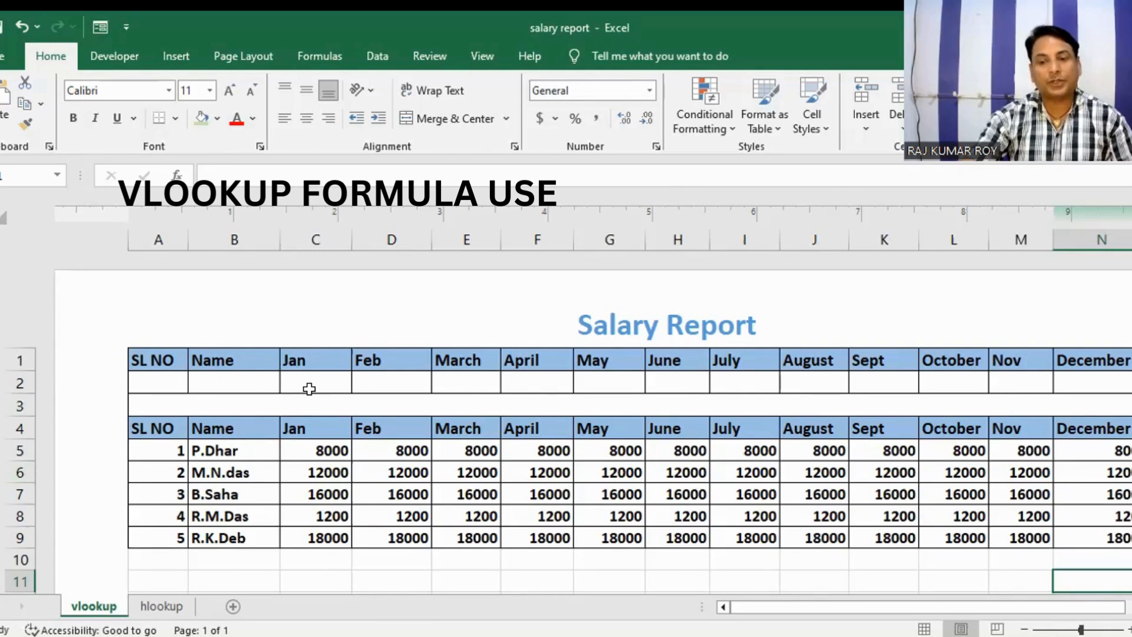
Step: Start a VLOOKUP formula in the empty Name cell B2 with A2 as the lookup value
{"action": "left_click", "coordinate": [225, 381]}
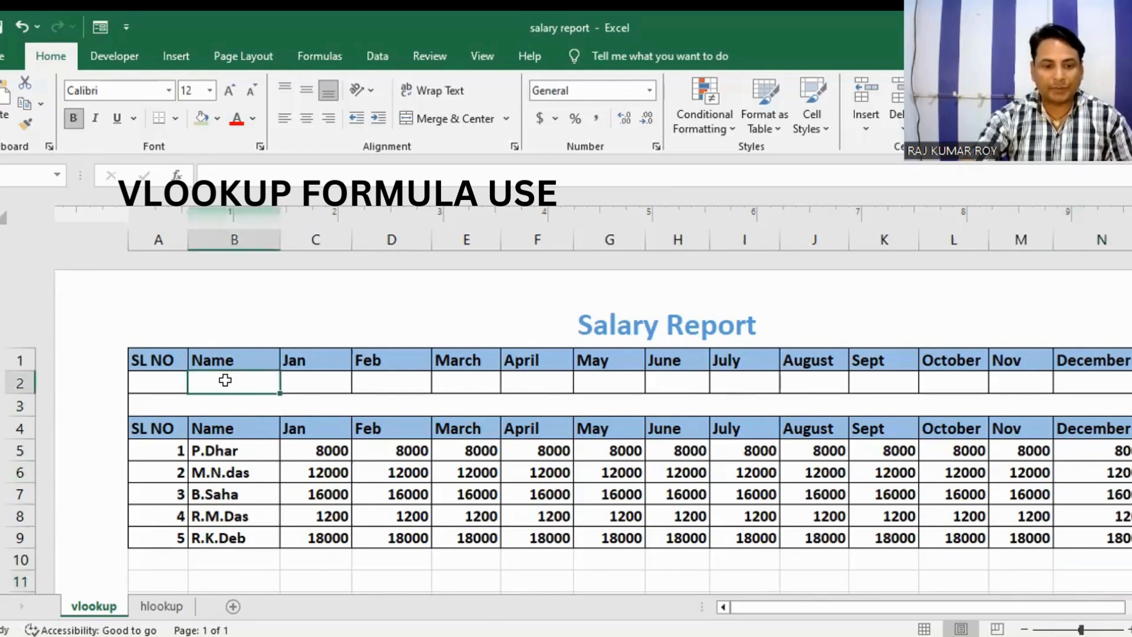
{"action": "left_click", "coordinate": [153, 377]}
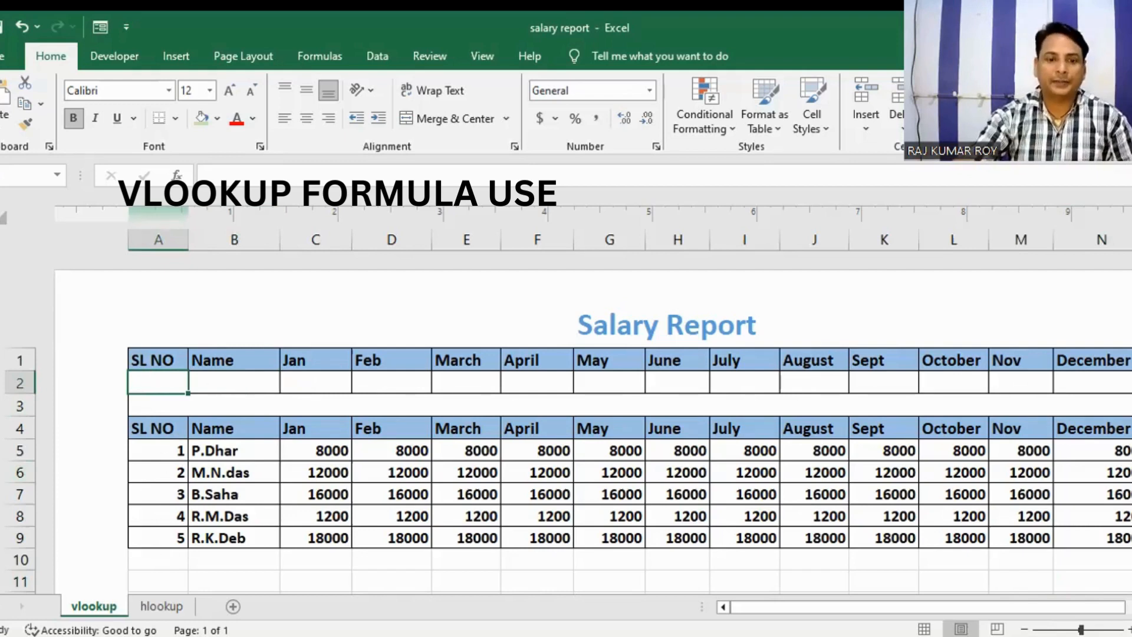
{"action": "left_click", "coordinate": [241, 376]}
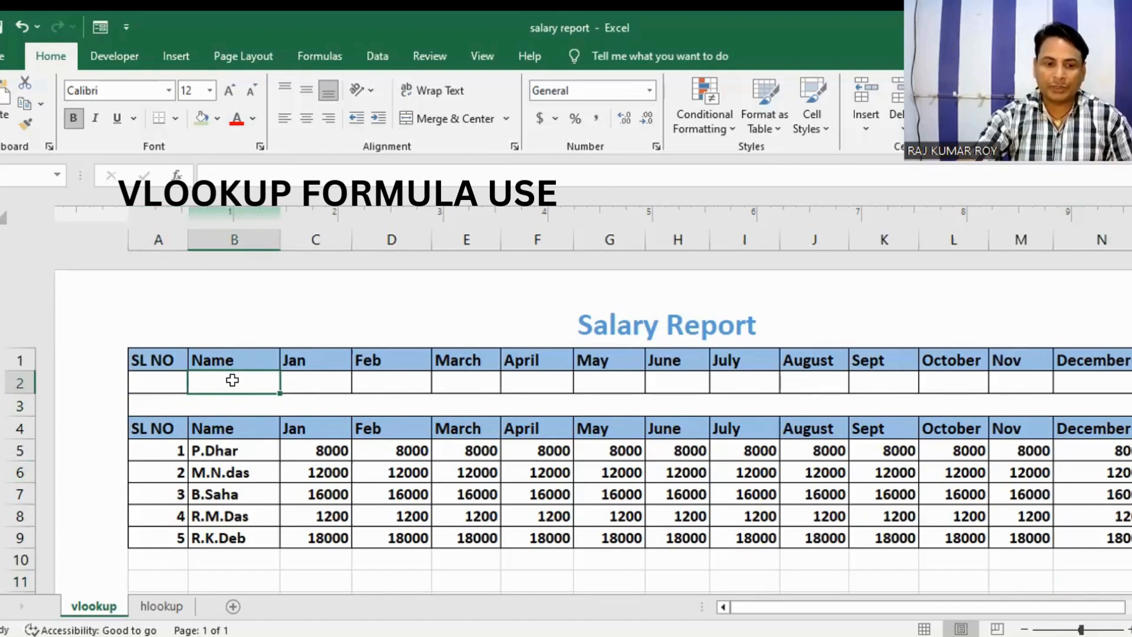
{"action": "type", "text": "="}
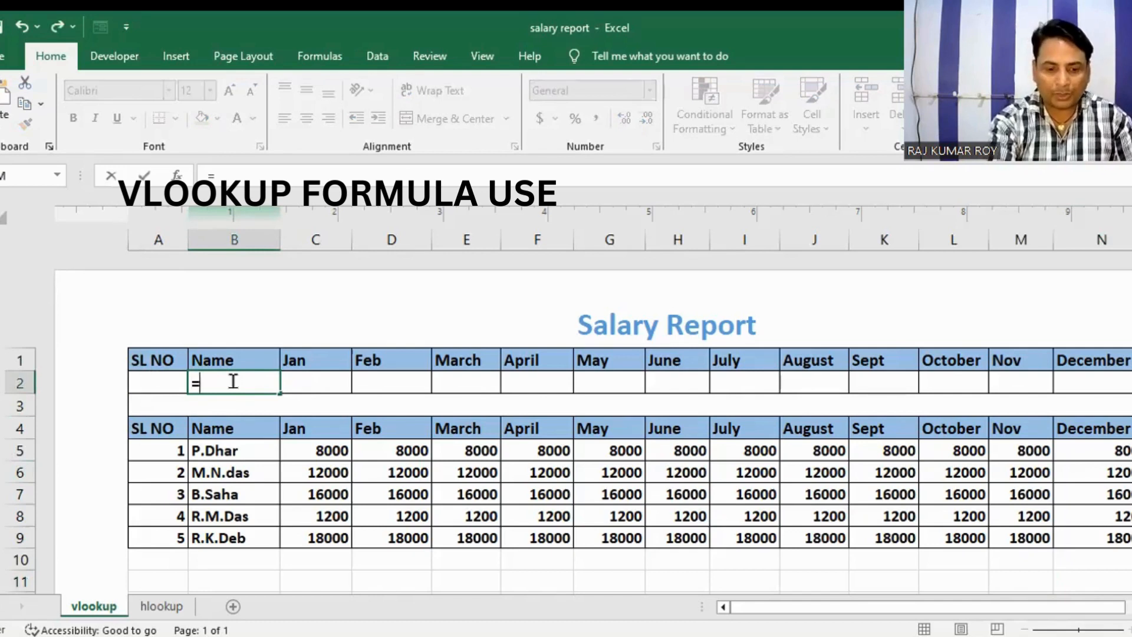
{"action": "type", "text": "VLOO"}
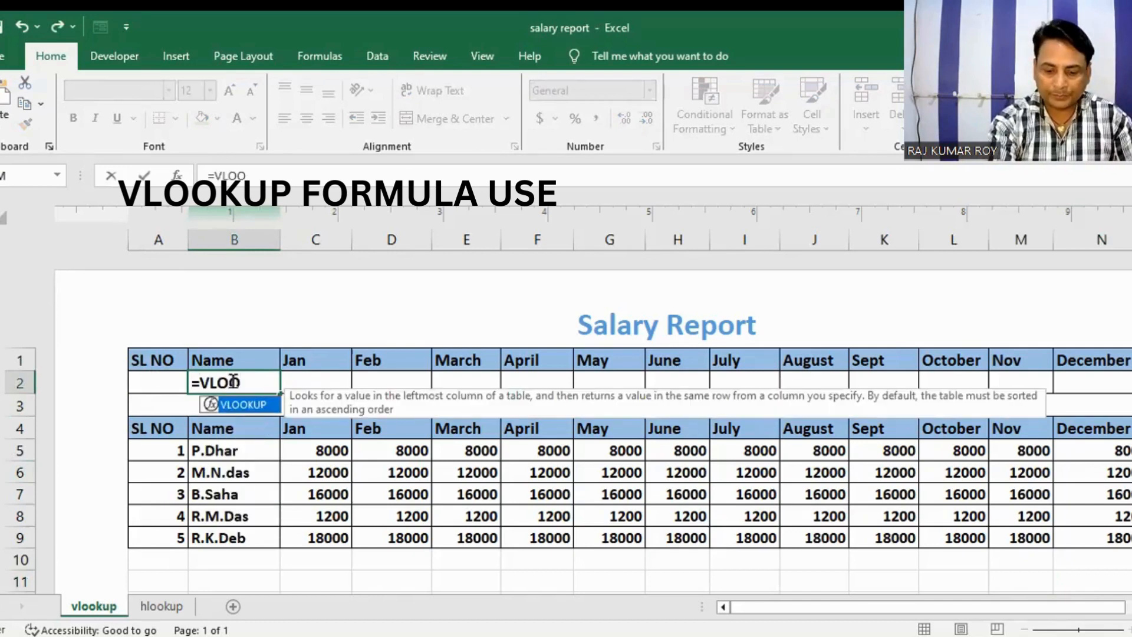
{"action": "type", "text": "KUP"}
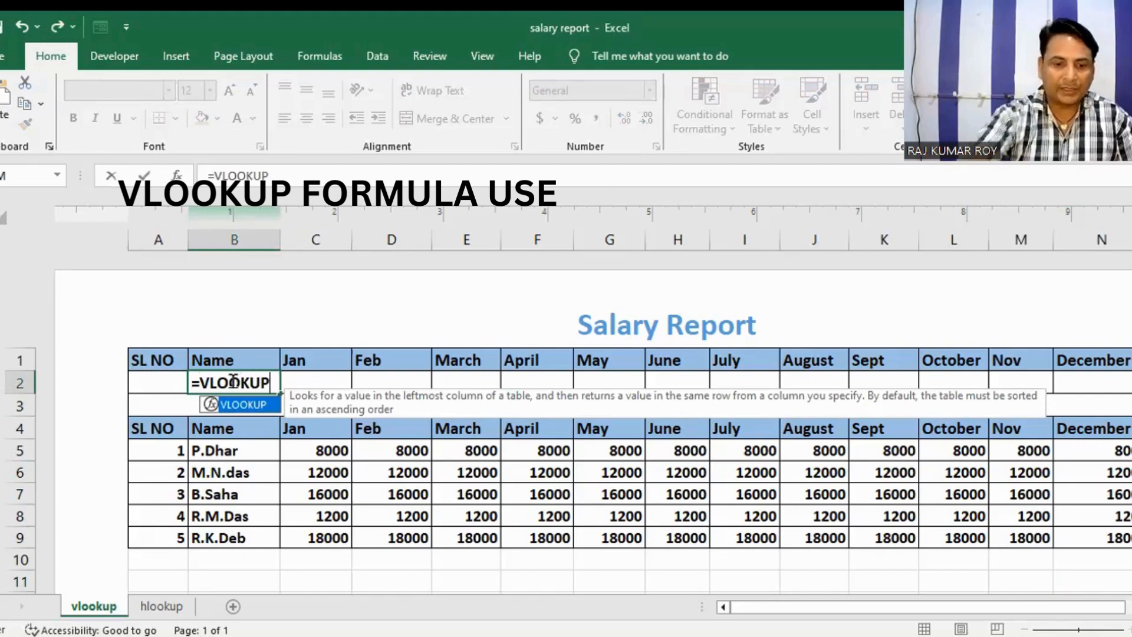
{"action": "type", "text": "("}
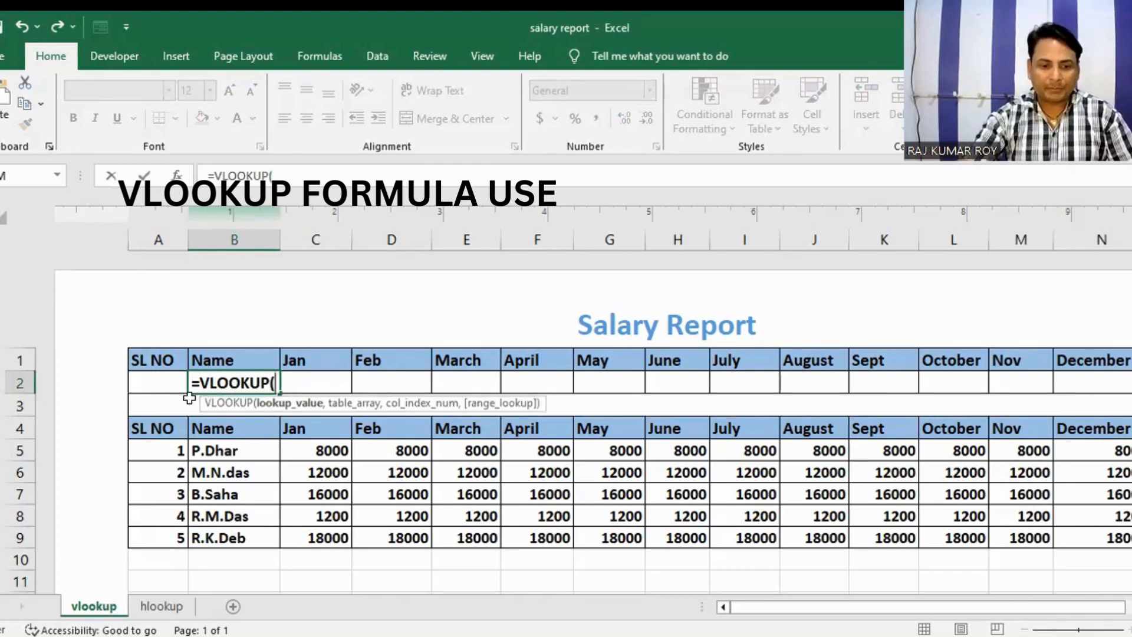
{"action": "left_click", "coordinate": [161, 381]}
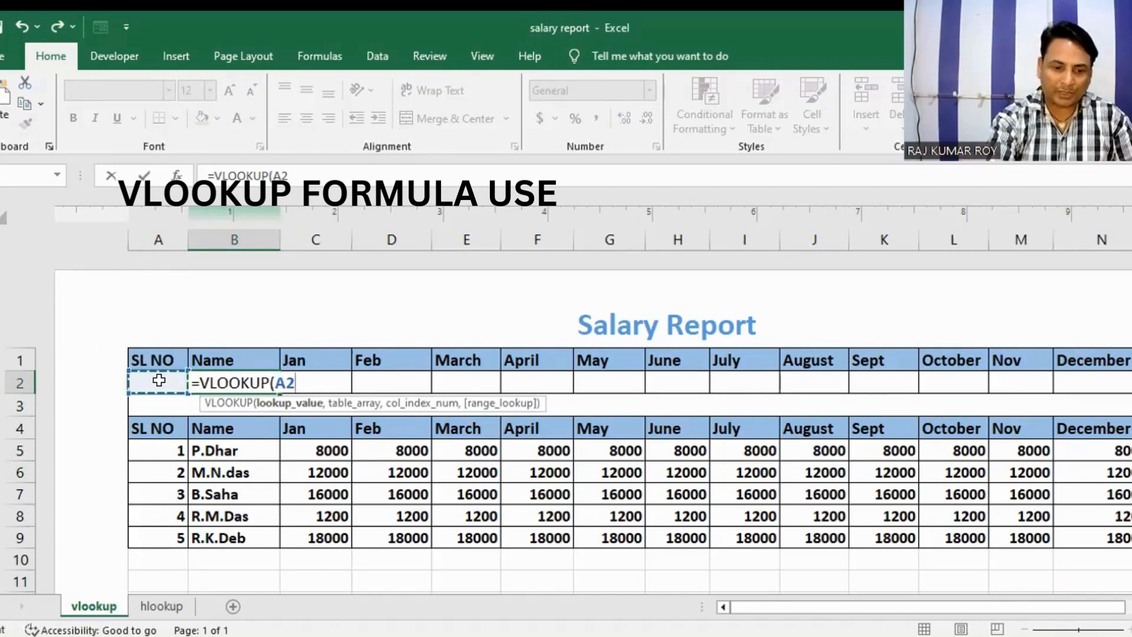
{"action": "type", "text": ","}
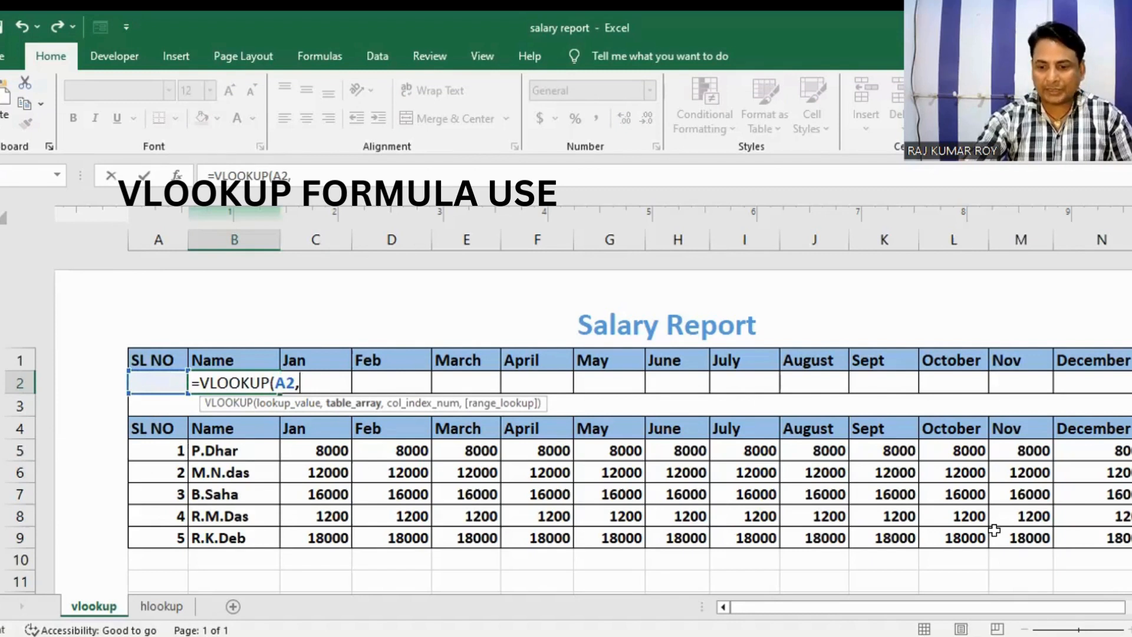
Step: Complete the B2 formula with table array A4:N9, column index 2 and "TRUE" as the range lookup
{"action": "left_click_drag", "start_coordinate": [158, 429], "coordinate": [1113, 538]}
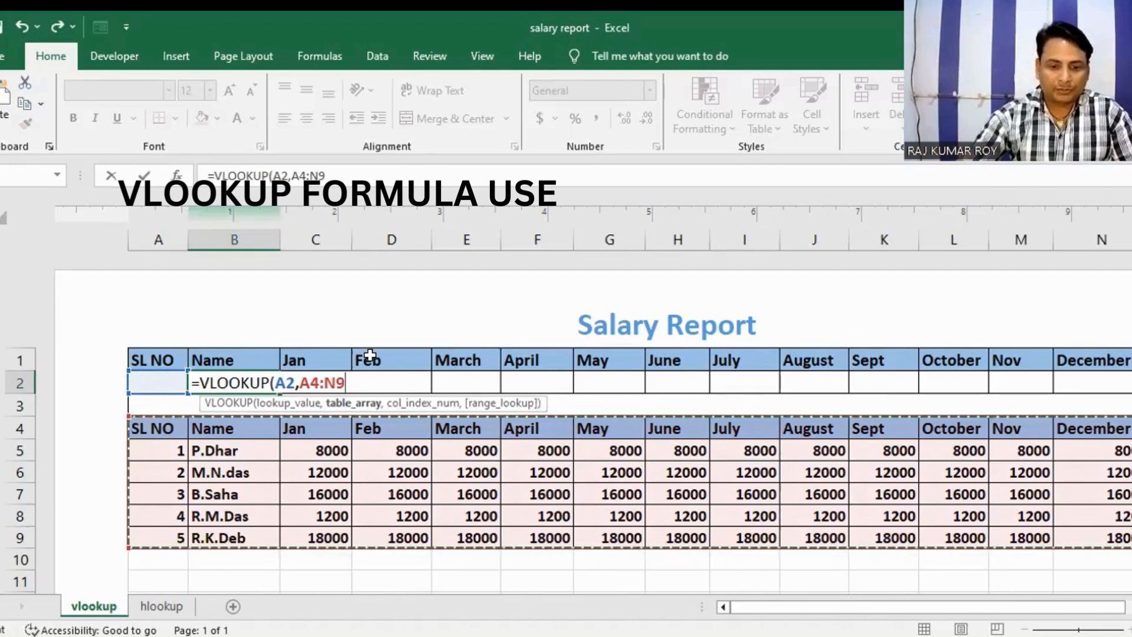
{"action": "type", "text": ","}
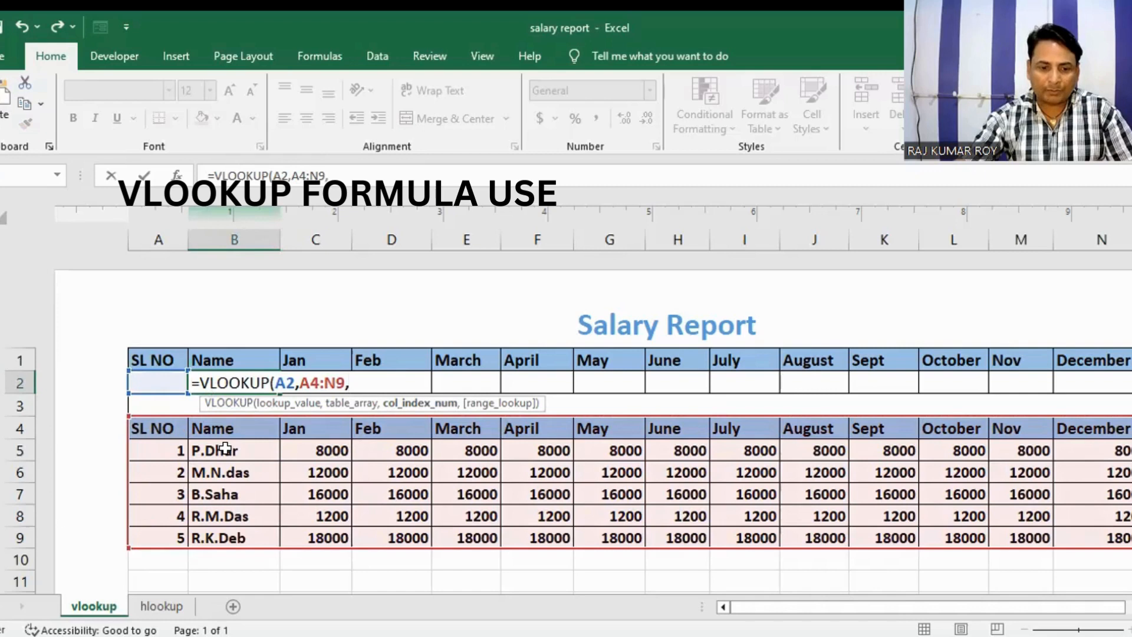
{"action": "type", "text": "2"}
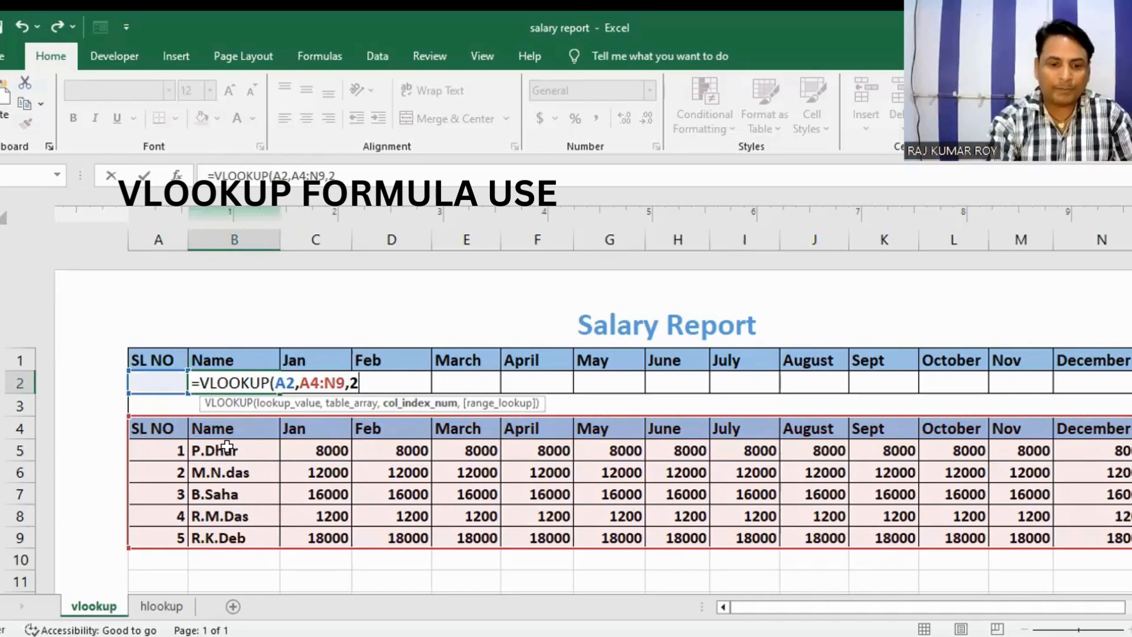
{"action": "type", "text": ","}
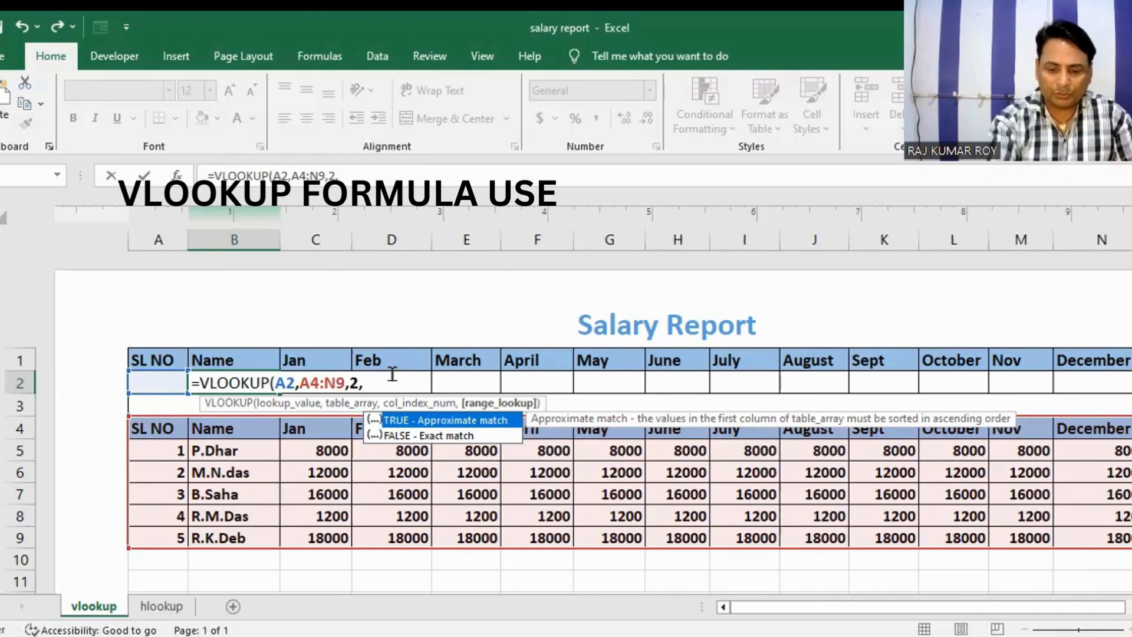
{"action": "type", "text": "\"TRUE"}
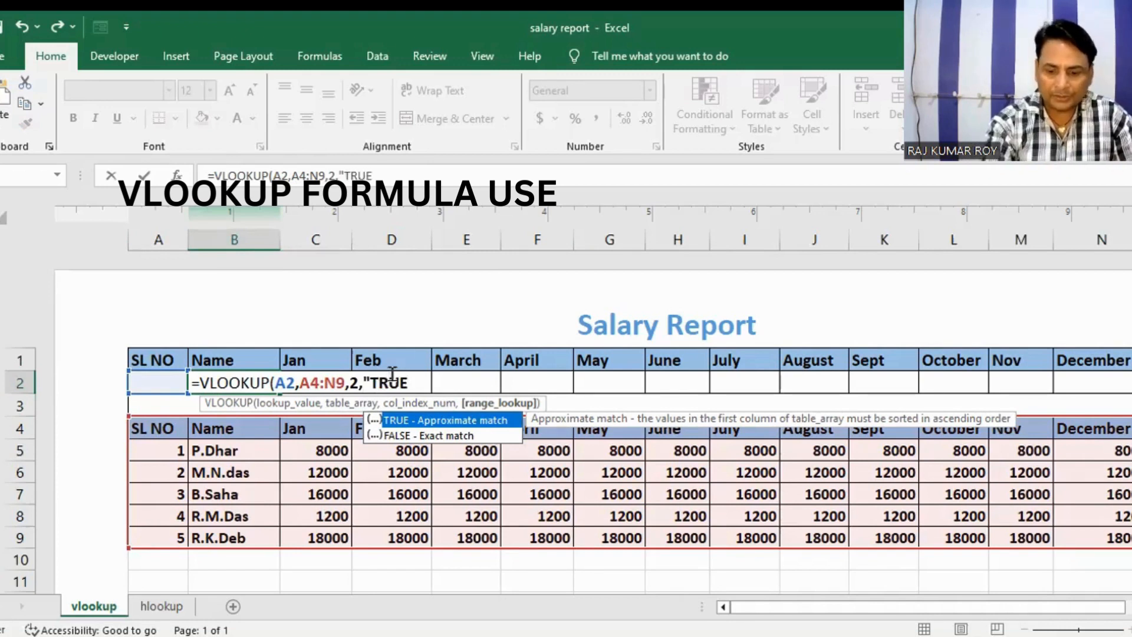
{"action": "type", "text": "\""}
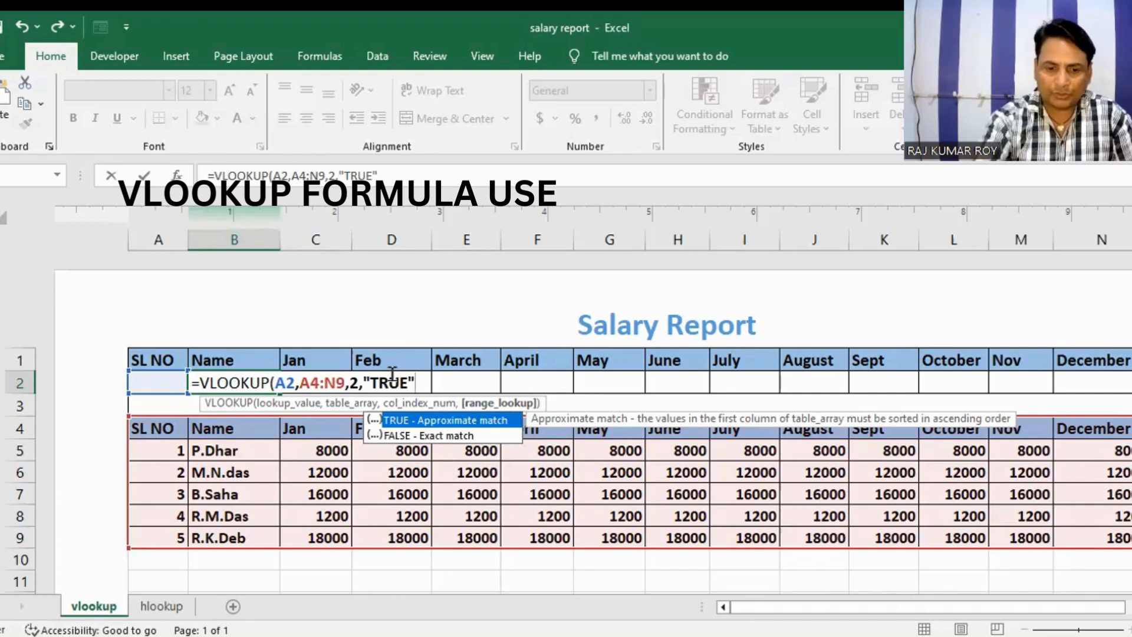
{"action": "key", "text": "Return"}
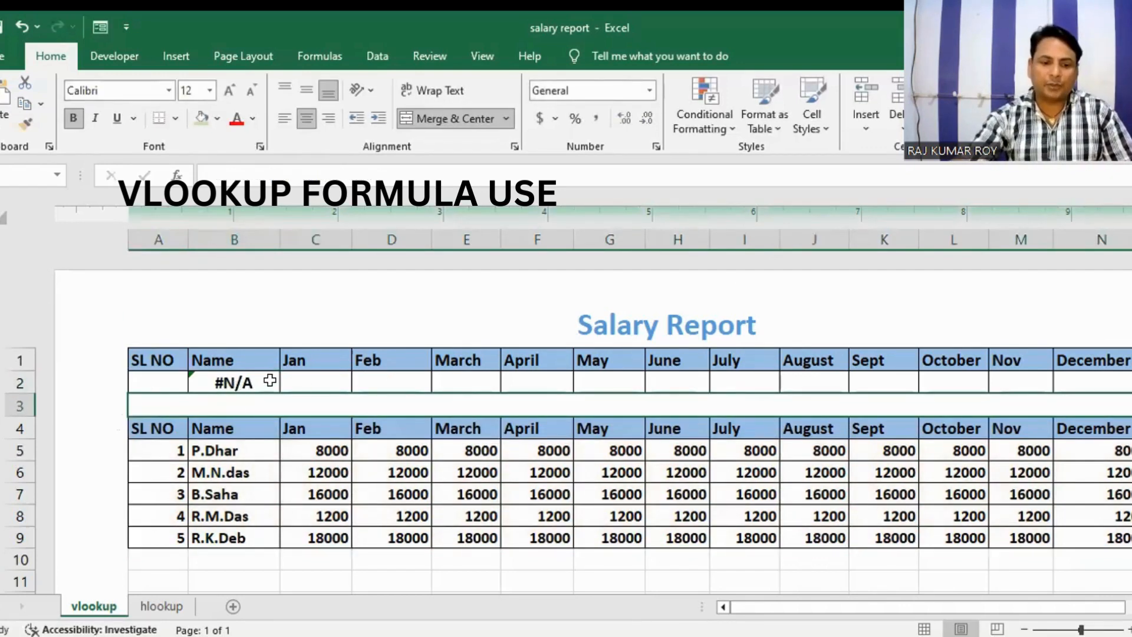
Step: Enter 3 as the lookup SL NO in cell A2
{"action": "left_click", "coordinate": [166, 381]}
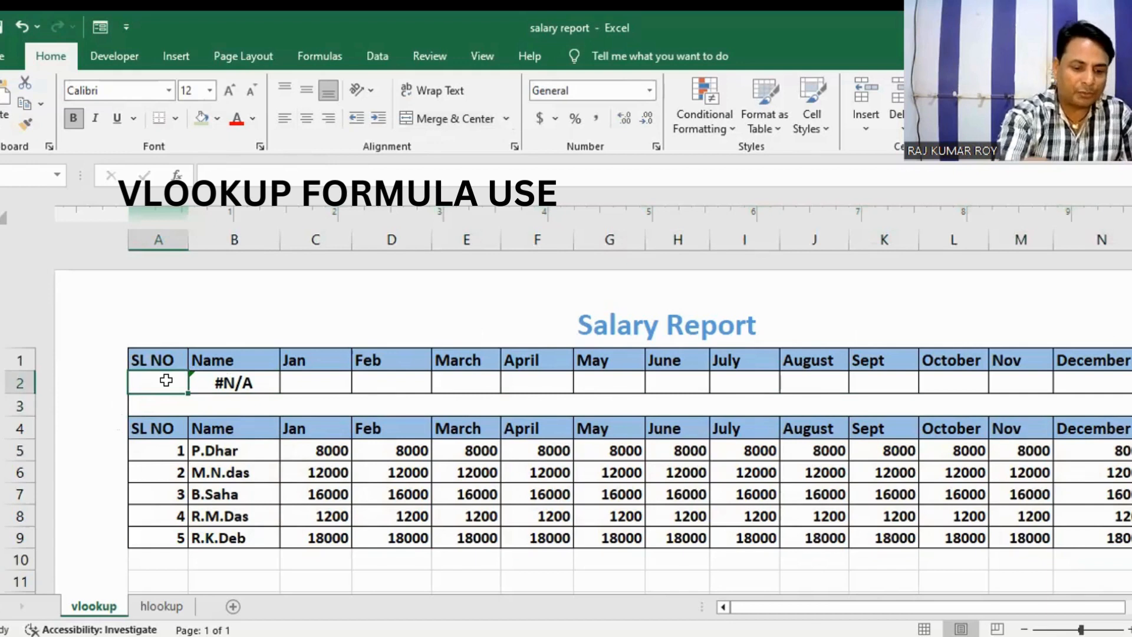
{"action": "type", "text": "3"}
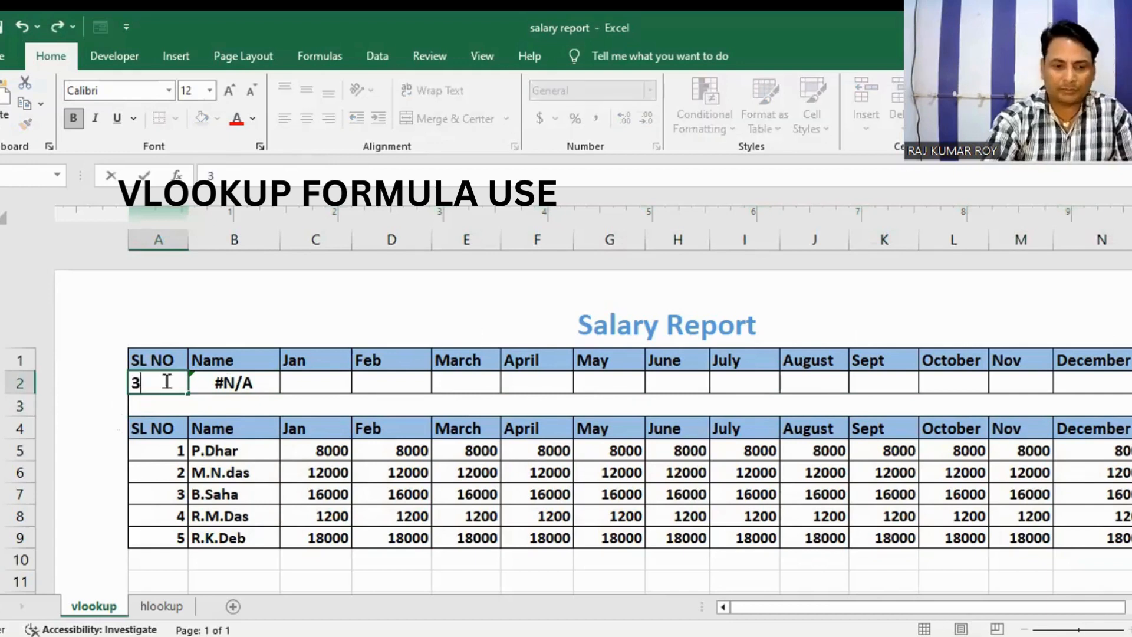
{"action": "key", "text": "Return"}
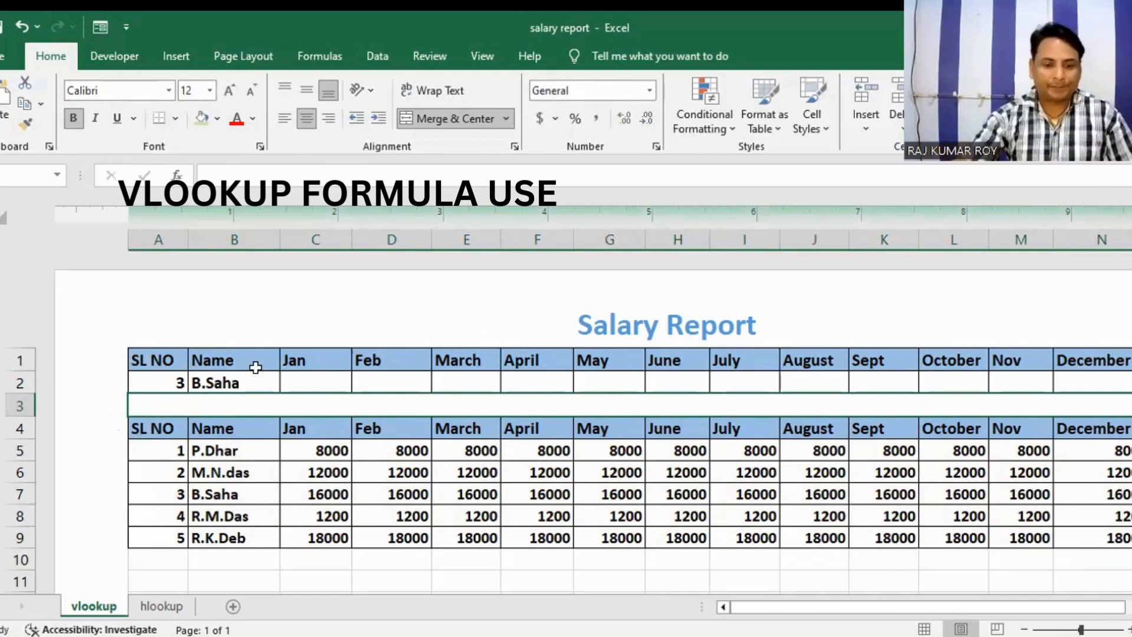
Step: Start a VLOOKUP formula in the January cell C2 with A2 as the lookup value
{"action": "left_click", "coordinate": [314, 376]}
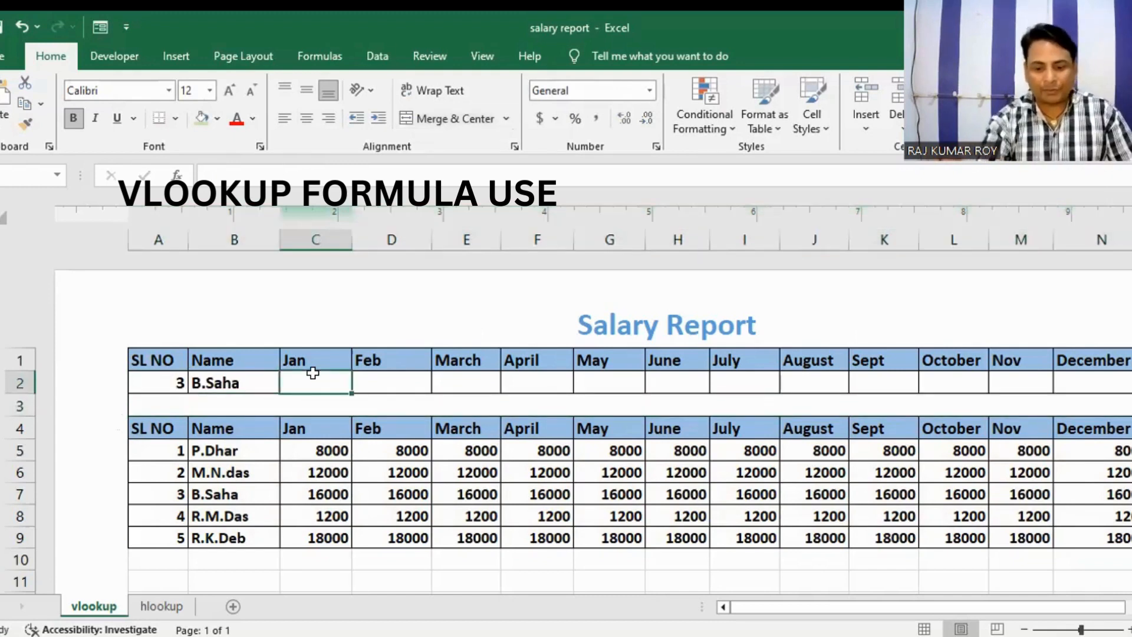
{"action": "type", "text": "=V"}
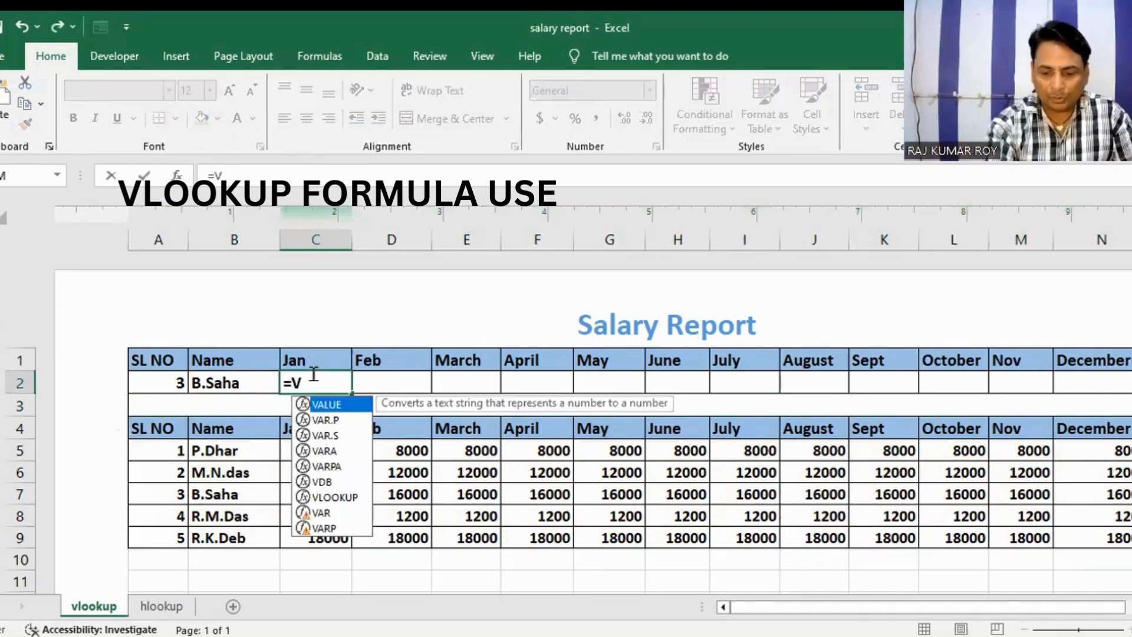
{"action": "type", "text": "LOOKUP"}
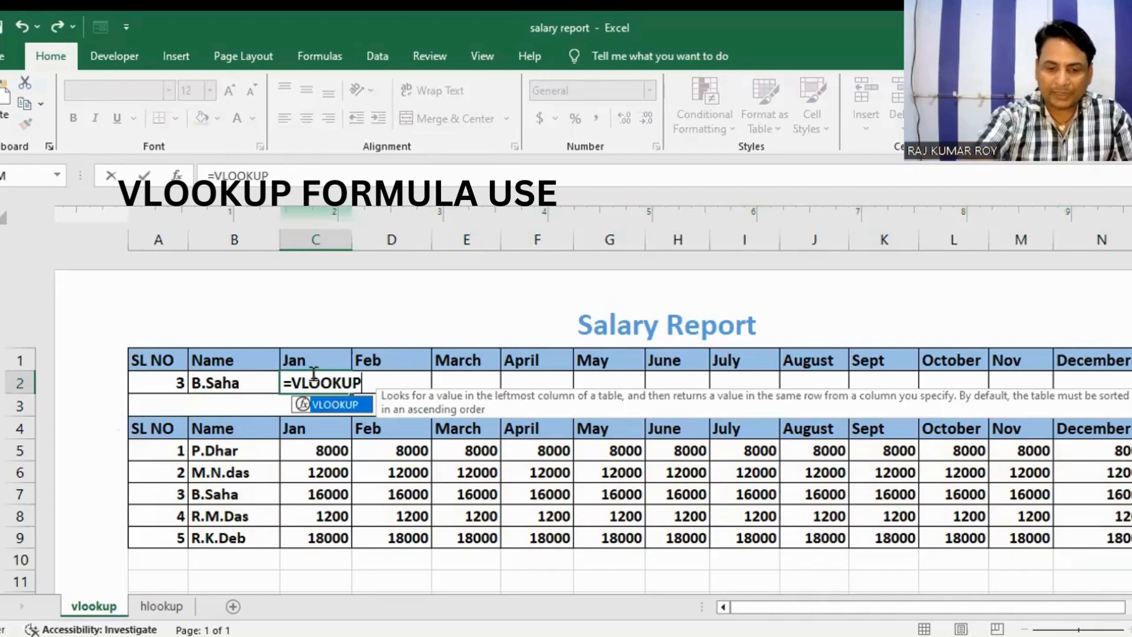
{"action": "type", "text": "("}
{"action": "left_click", "coordinate": [155, 380]}
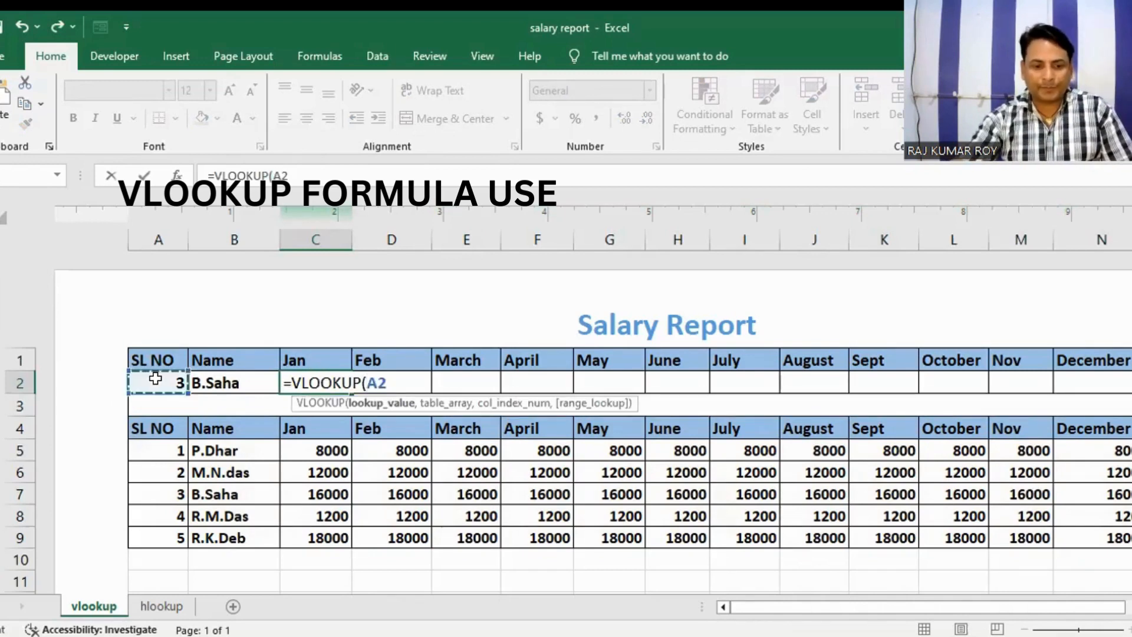
{"action": "type", "text": ","}
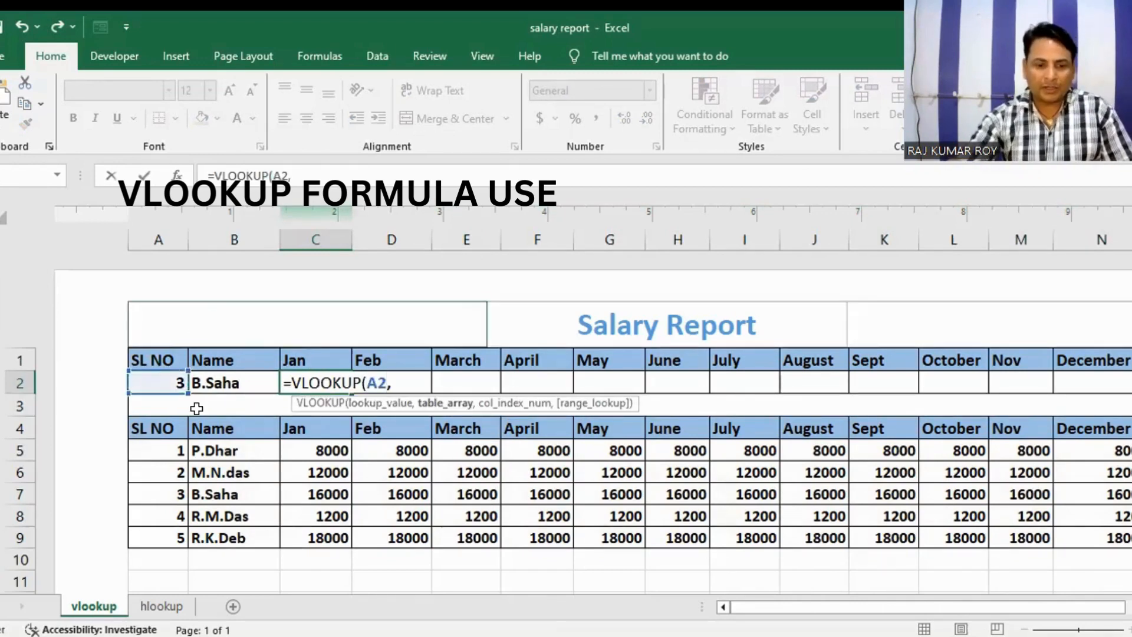
Step: Complete the C2 formula with table array A4:N9, column index 3 and "FALSE" as the range lookup
{"action": "left_click_drag", "start_coordinate": [157, 429], "coordinate": [1012, 541]}
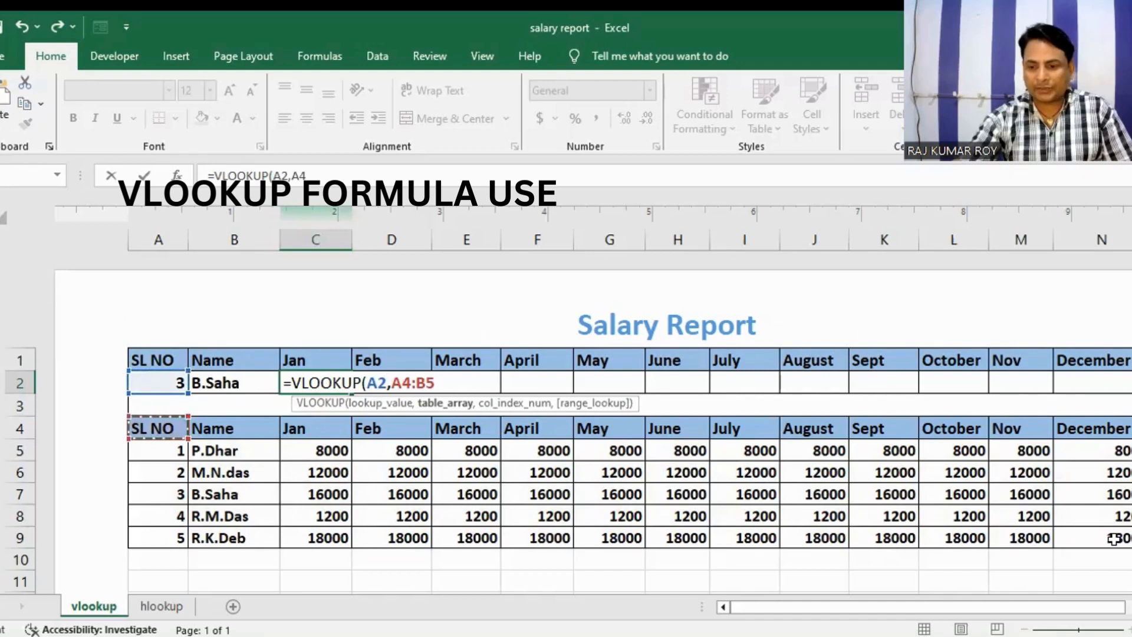
{"action": "left_click_drag", "start_coordinate": [1114, 539], "coordinate": [1114, 539]}
{"action": "type", "text": ","}
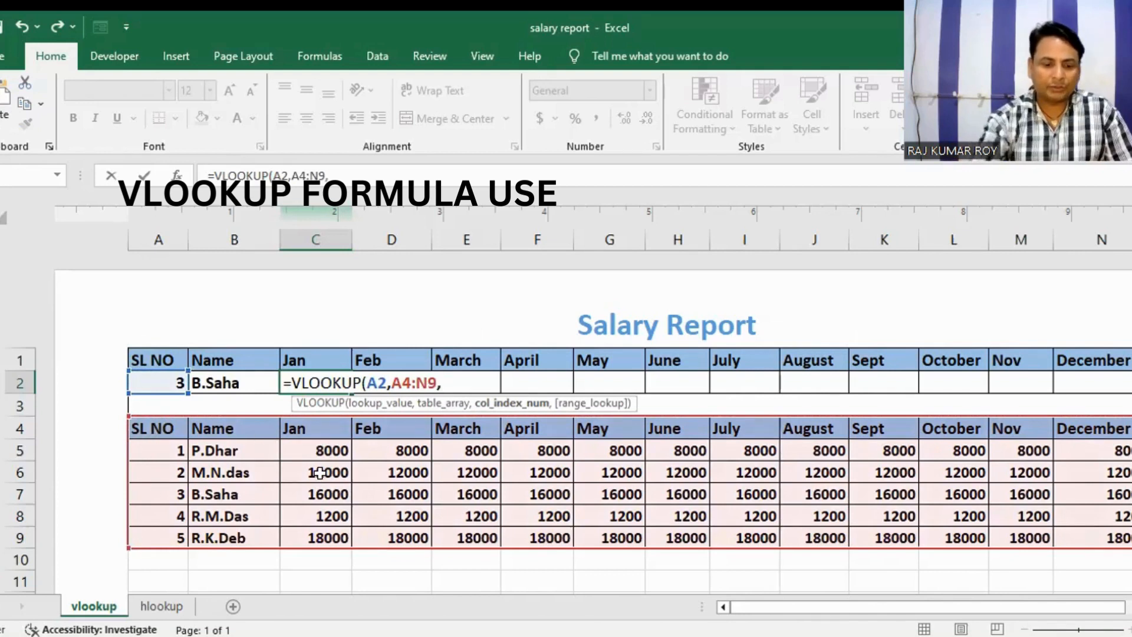
{"action": "type", "text": "3"}
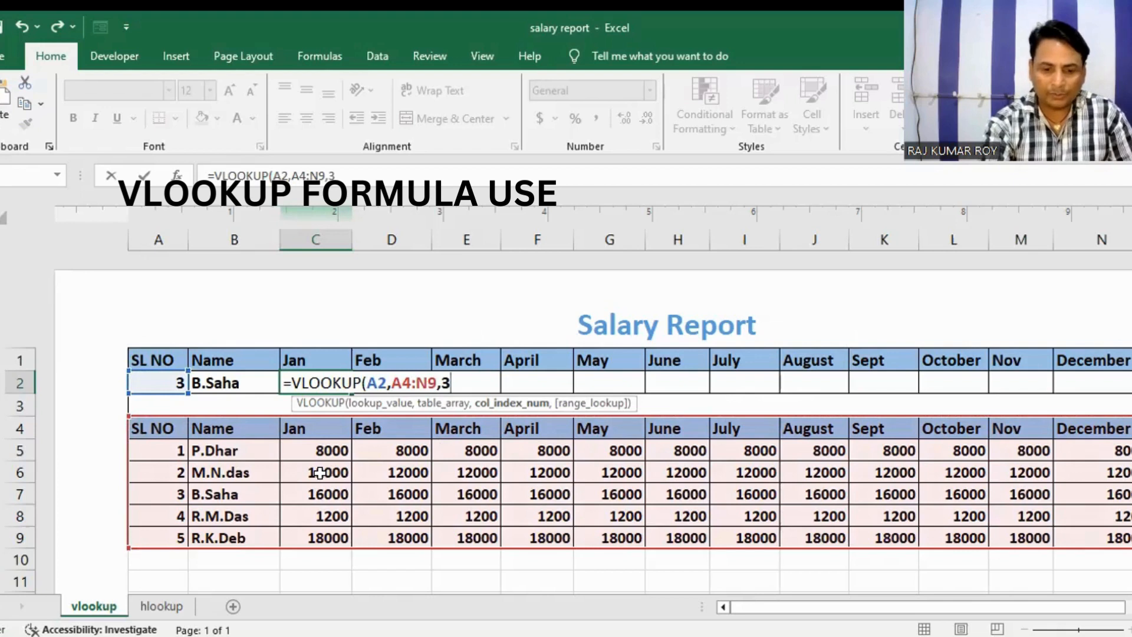
{"action": "type", "text": ",\""}
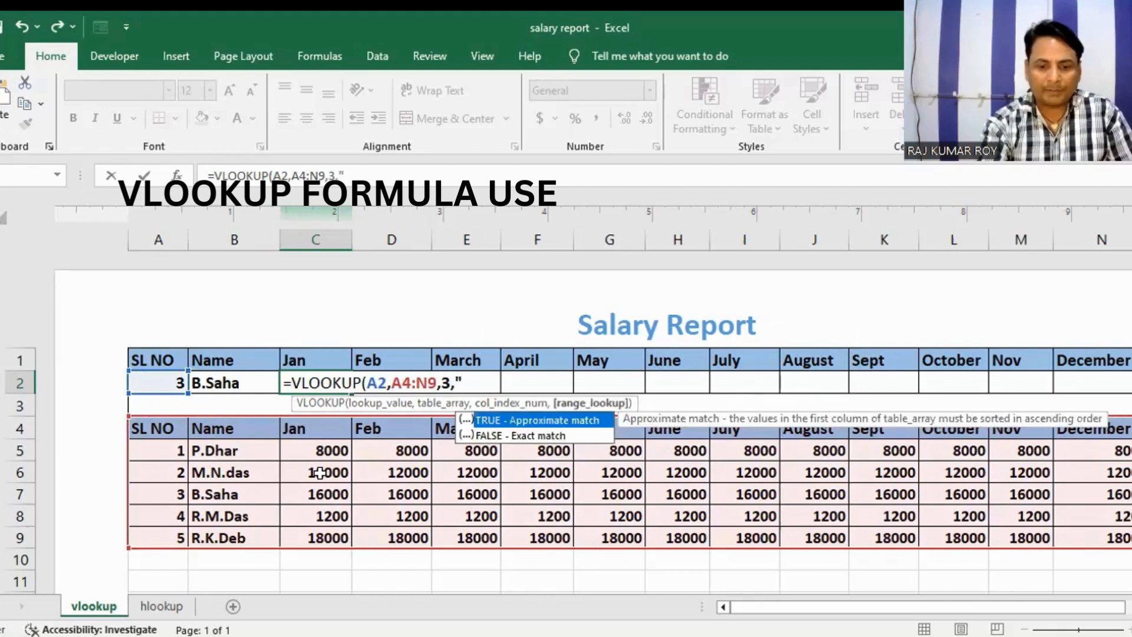
{"action": "type", "text": "FALSE"}
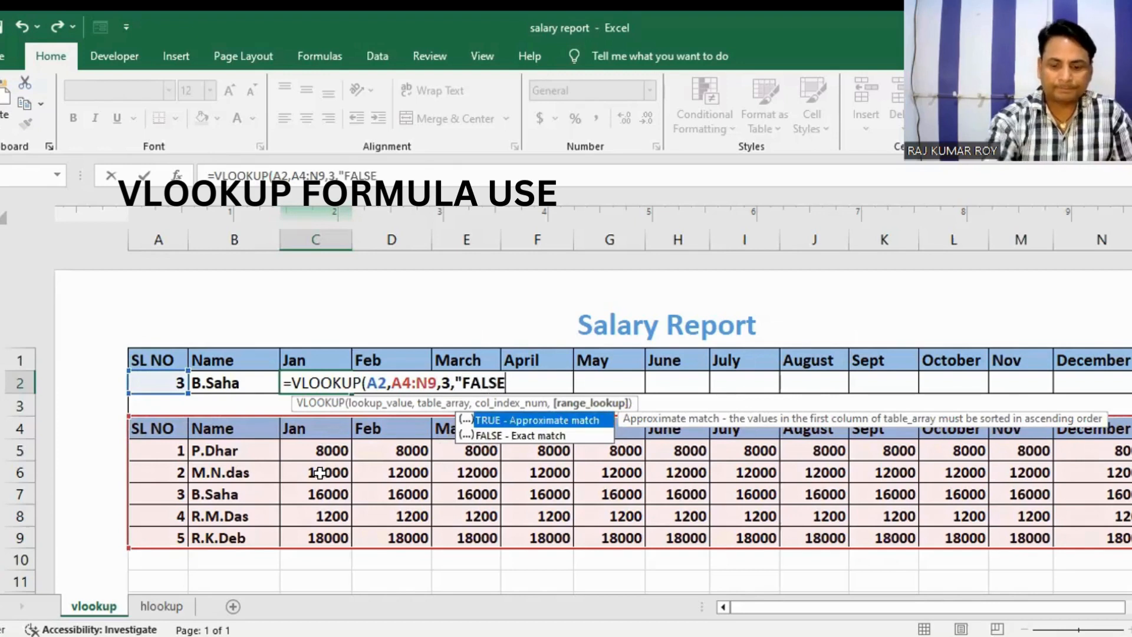
{"action": "type", "text": "\""}
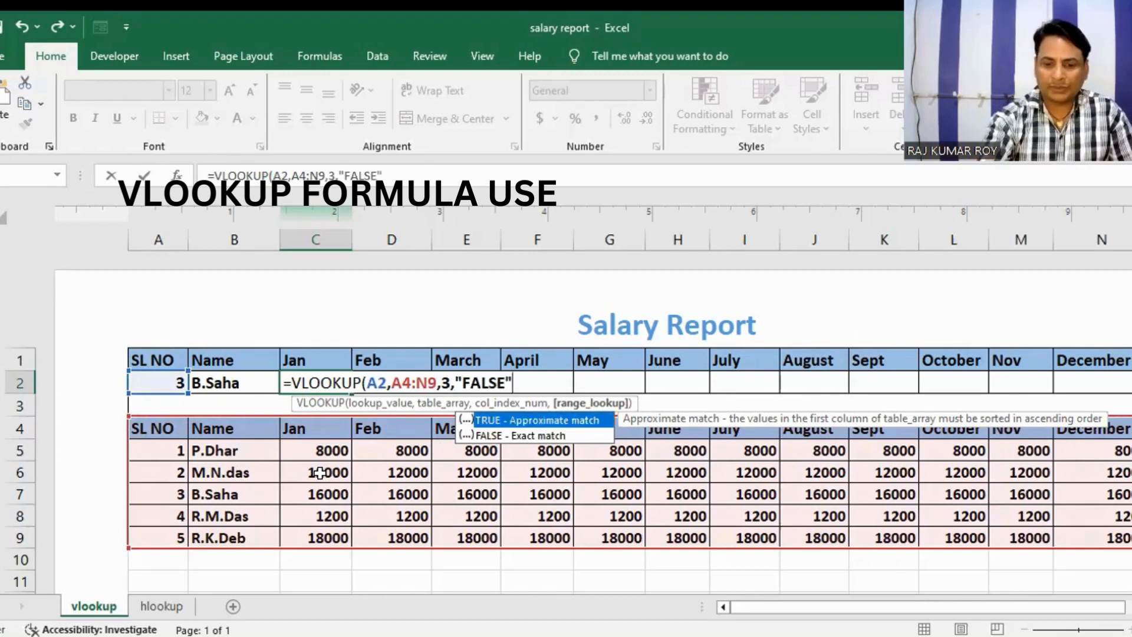
{"action": "key", "text": "Return"}
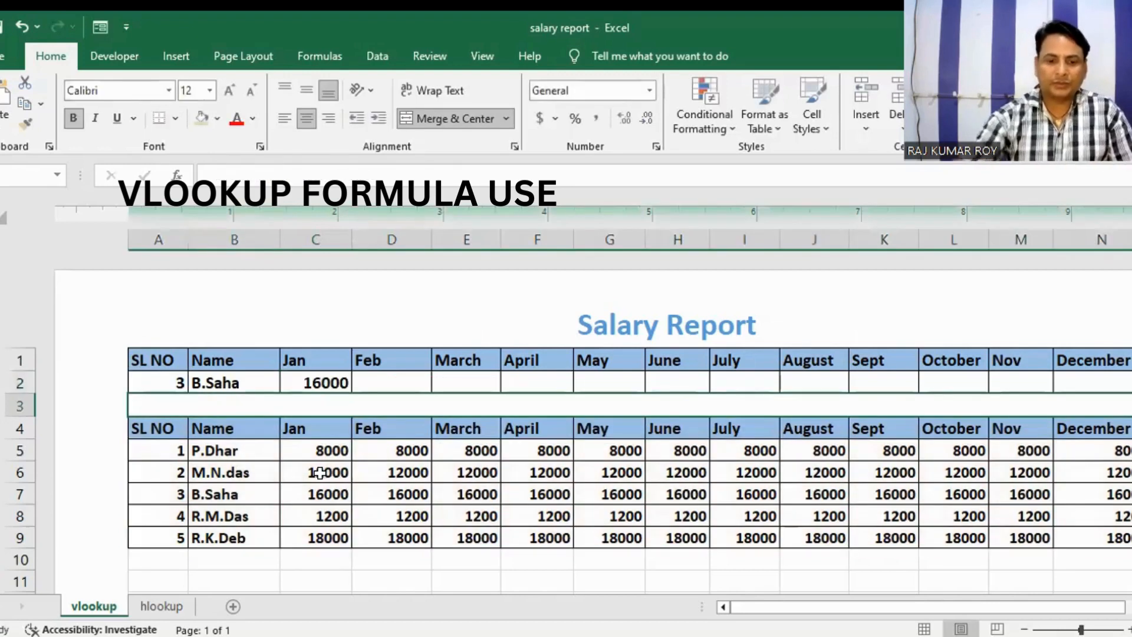
Step: Fill the January lookup formula from C2 across row 2 to the December cell N2
{"action": "left_click", "coordinate": [302, 383]}
{"action": "left_click_drag", "start_coordinate": [352, 393], "coordinate": [1106, 395]}
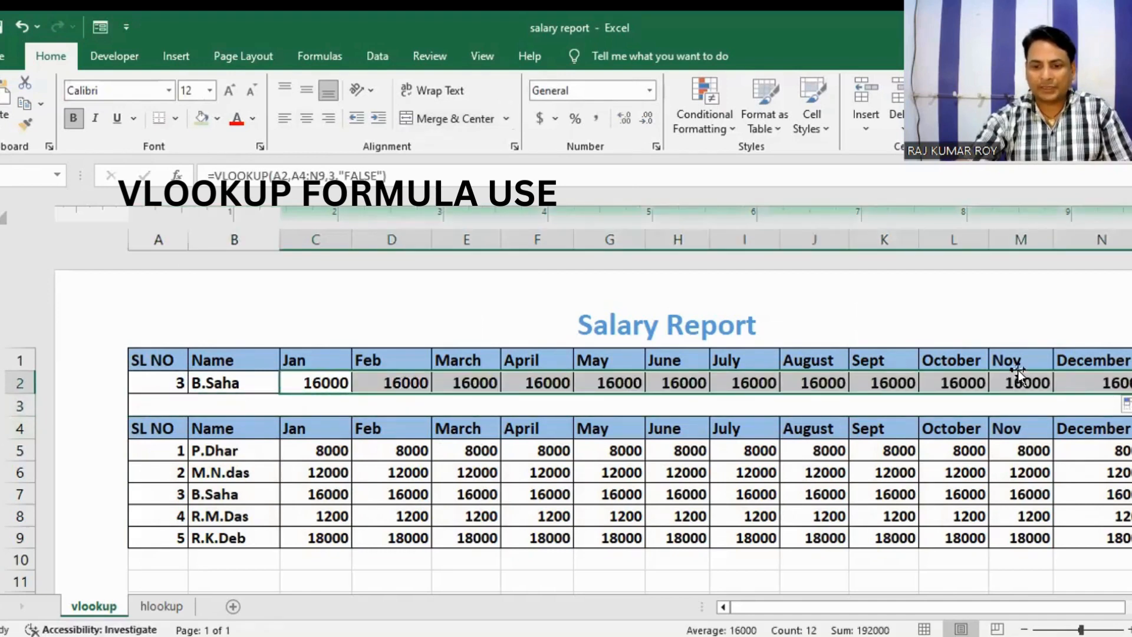
Step: Set the lookup SL NO in A2 to 4 and inspect the copied formula in the February cell D2
{"action": "left_click", "coordinate": [170, 377]}
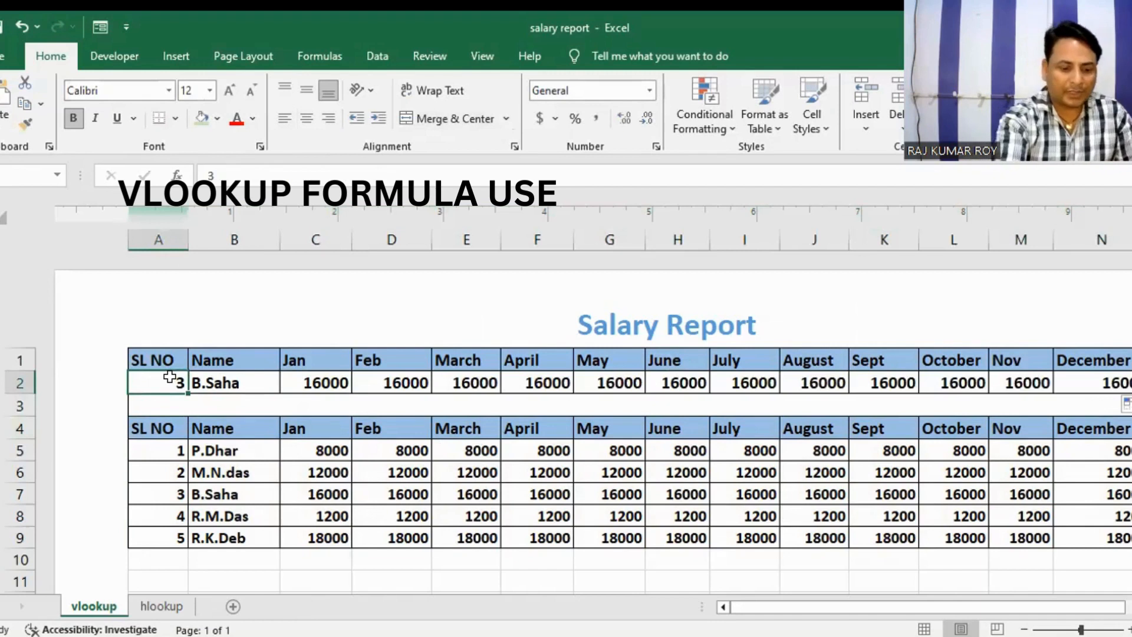
{"action": "type", "text": "4"}
{"action": "key", "text": "Return"}
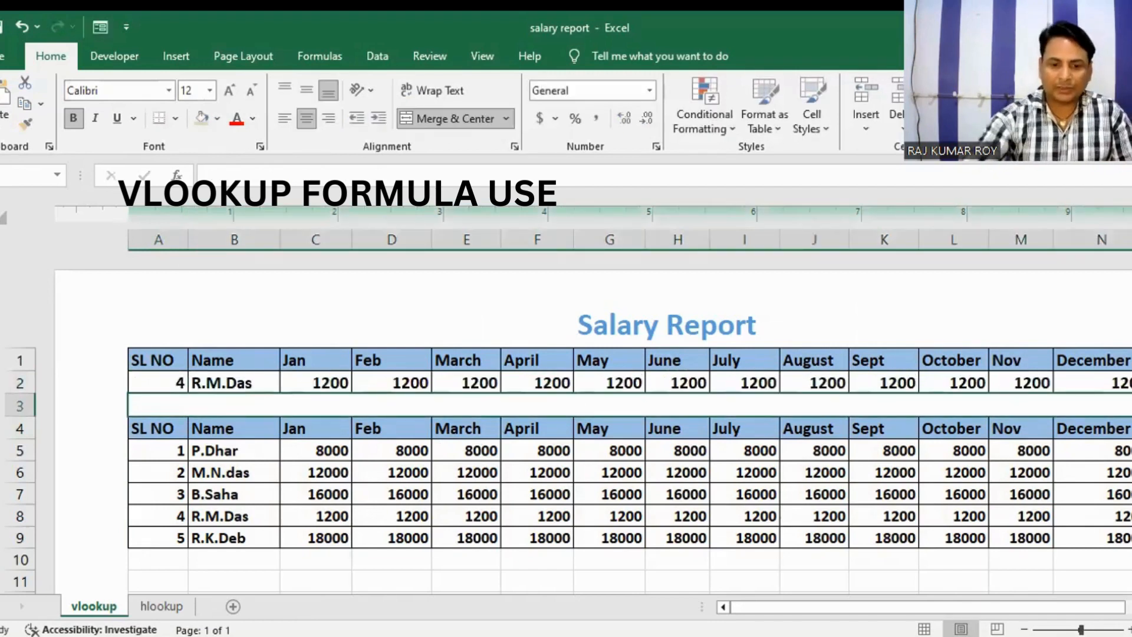
{"action": "left_click", "coordinate": [424, 389]}
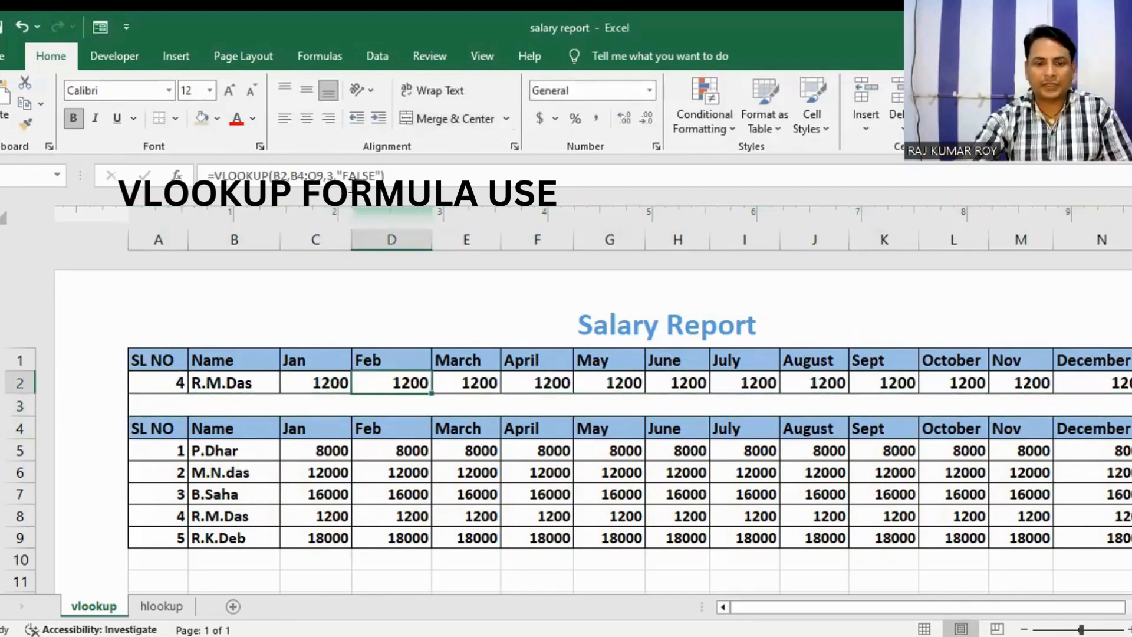
Step: Inspect the copied formulas in March cell E2 and May cell G2, and set the lookup SL NO in A2 to 5
{"action": "left_click", "coordinate": [485, 376]}
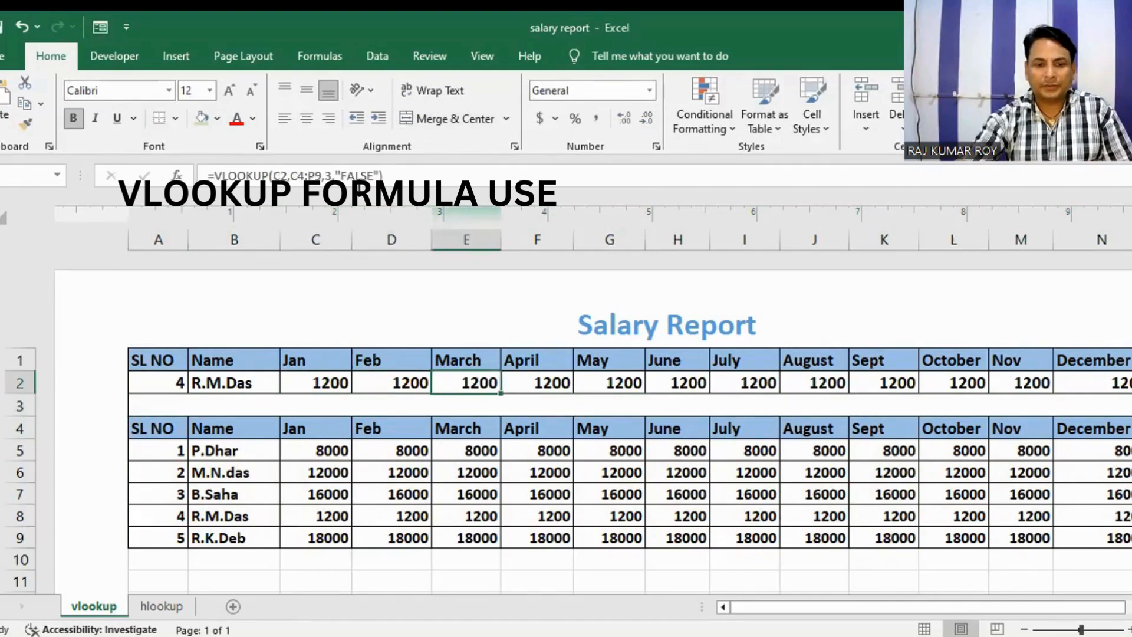
{"action": "left_click", "coordinate": [617, 378]}
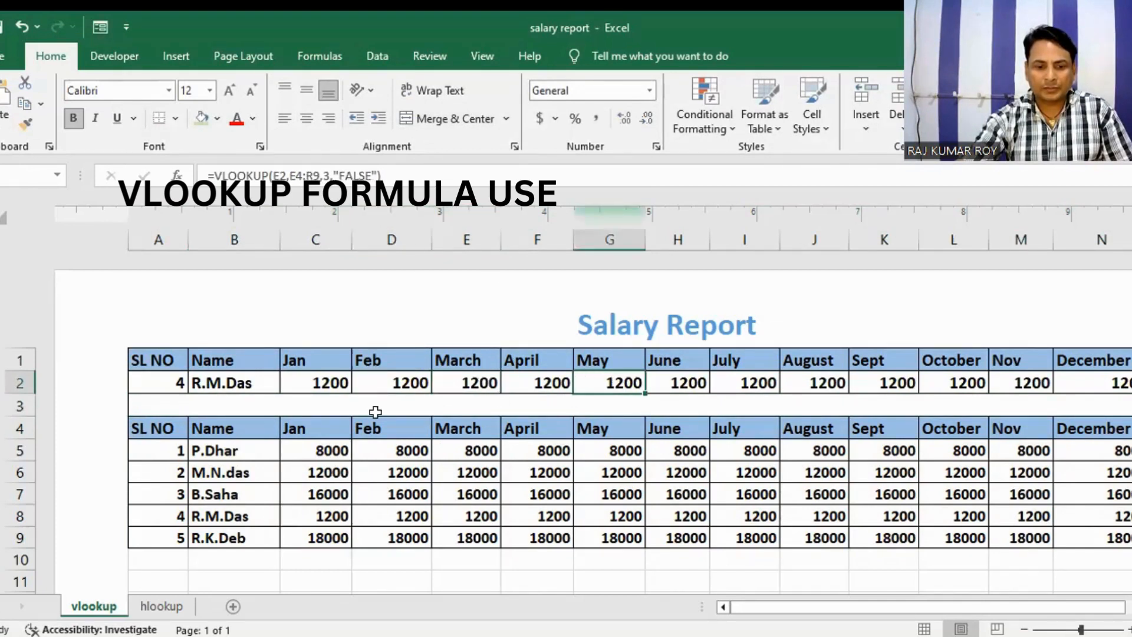
{"action": "left_click", "coordinate": [182, 380]}
{"action": "type", "text": "5"}
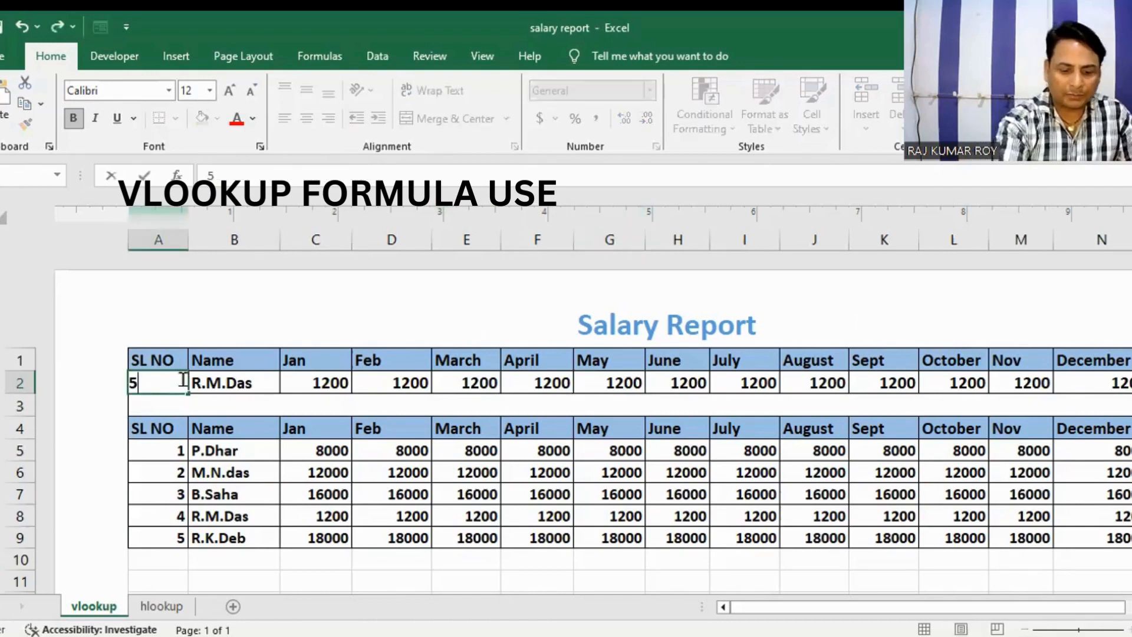
{"action": "key", "text": "Return"}
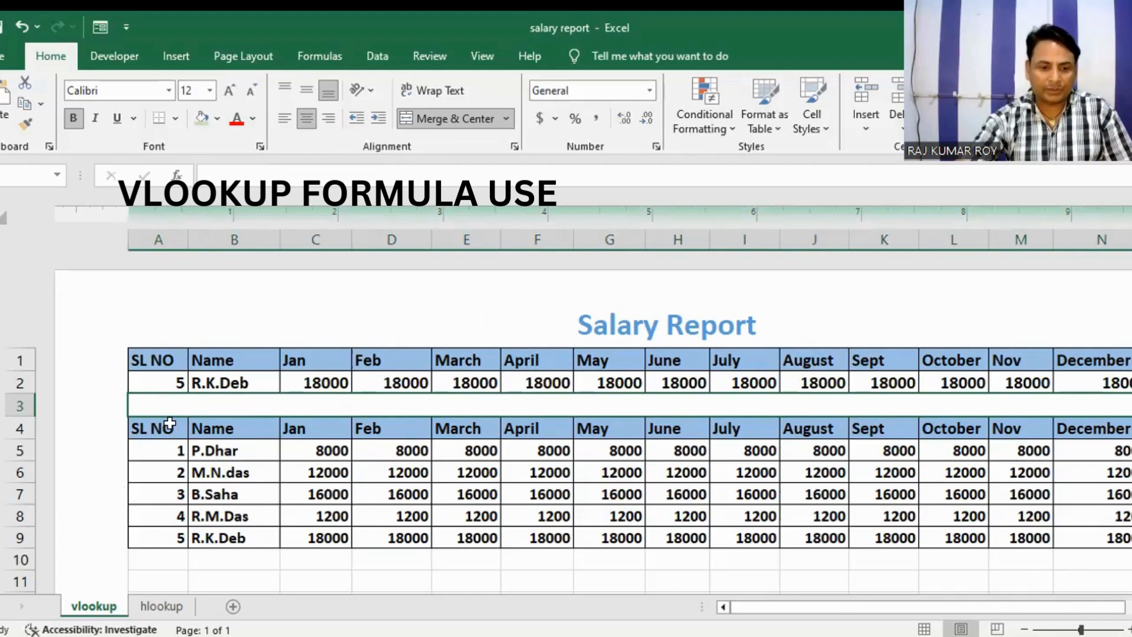
Step: Move the salary table A4:N9 from the vlookup sheet to a new sheet, starting at cell A4
{"action": "left_click_drag", "start_coordinate": [159, 422], "coordinate": [1091, 533]}
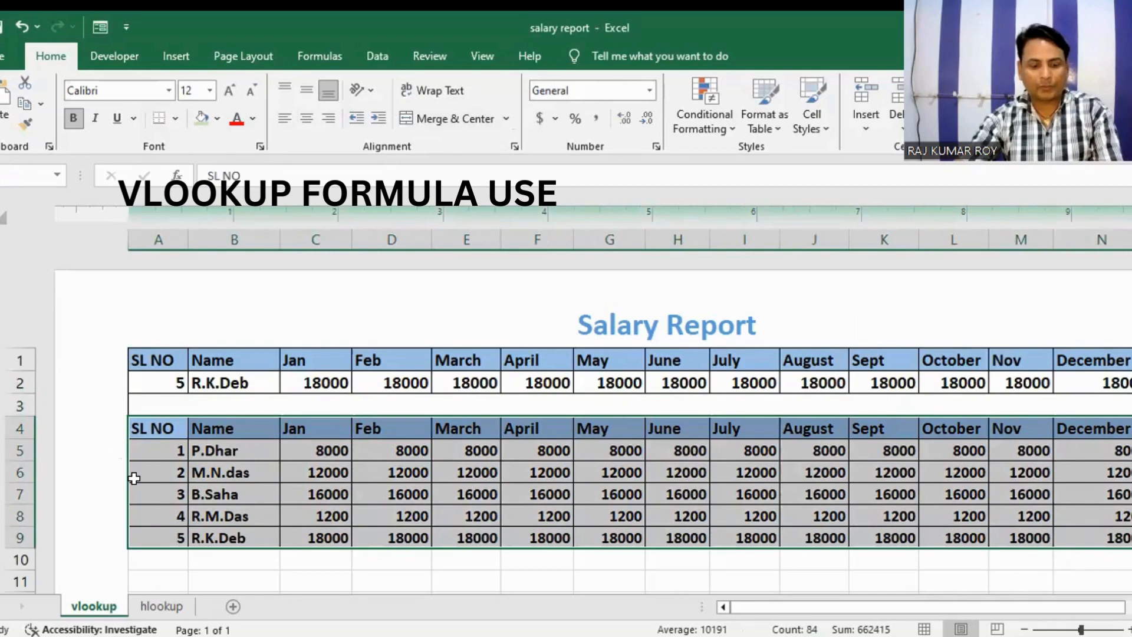
{"action": "key", "text": "ctrl+c"}
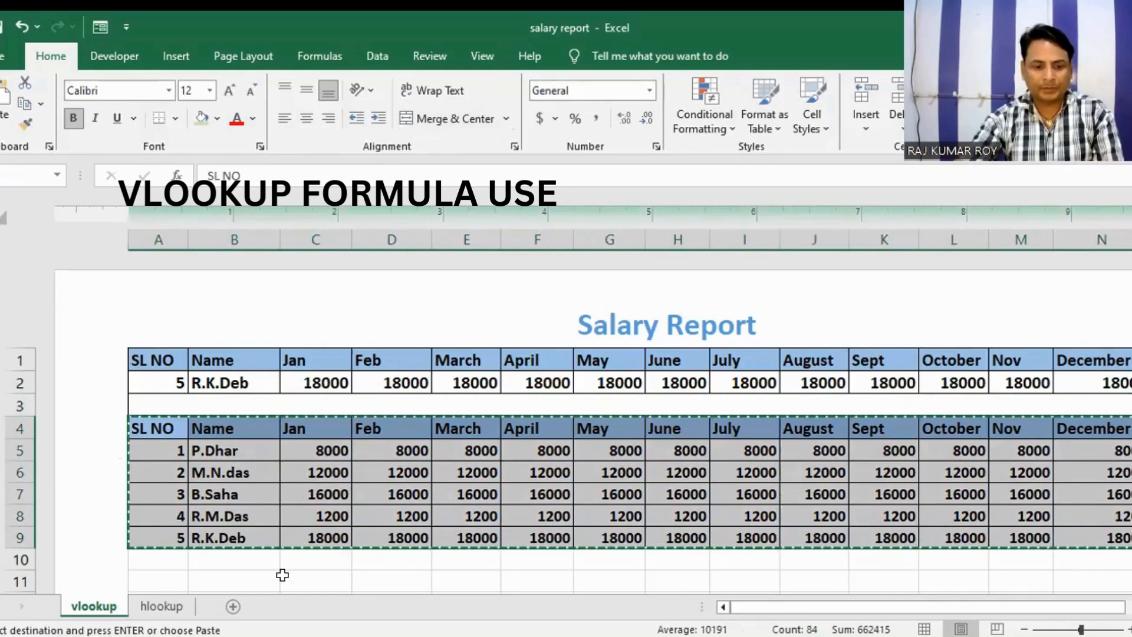
{"action": "left_click", "coordinate": [233, 606]}
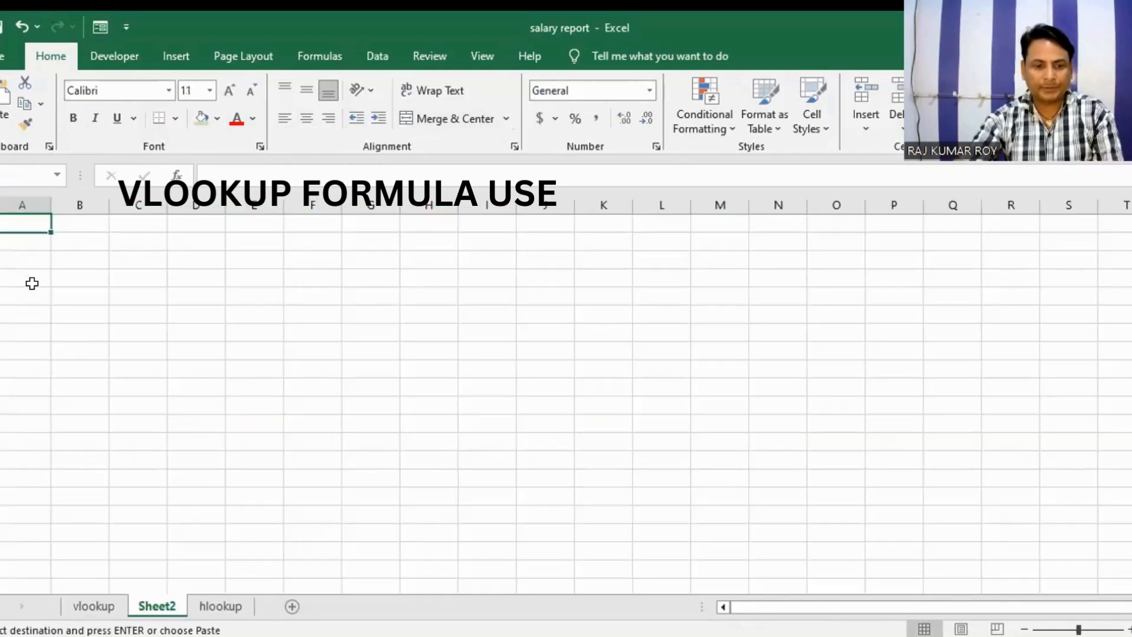
{"action": "left_click", "coordinate": [93, 607]}
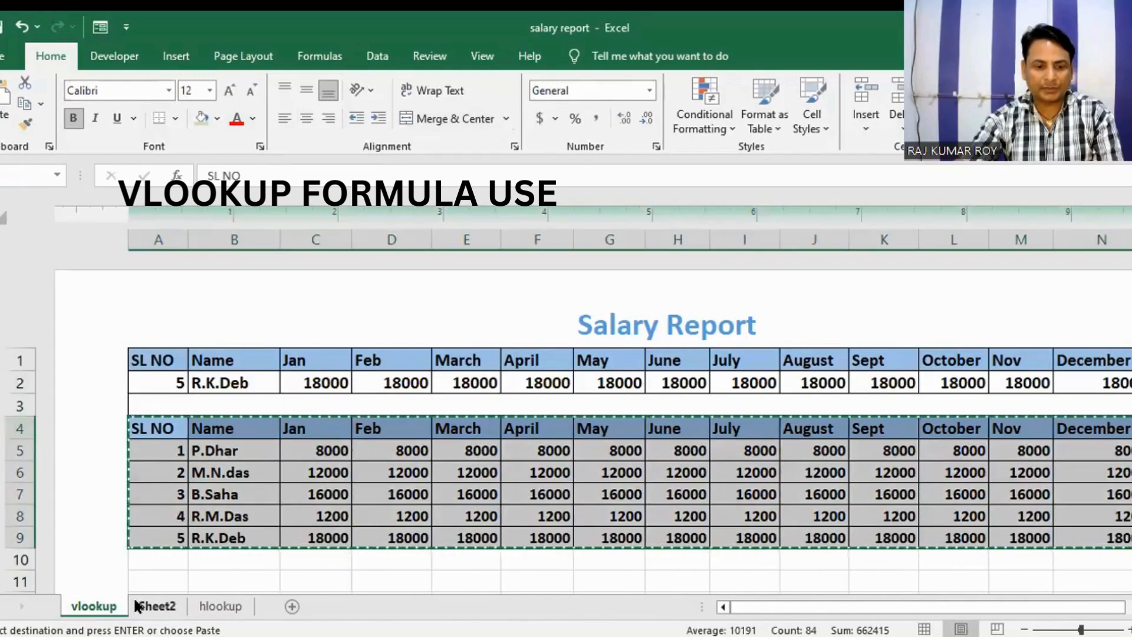
{"action": "left_click", "coordinate": [154, 606]}
{"action": "left_click", "coordinate": [20, 277]}
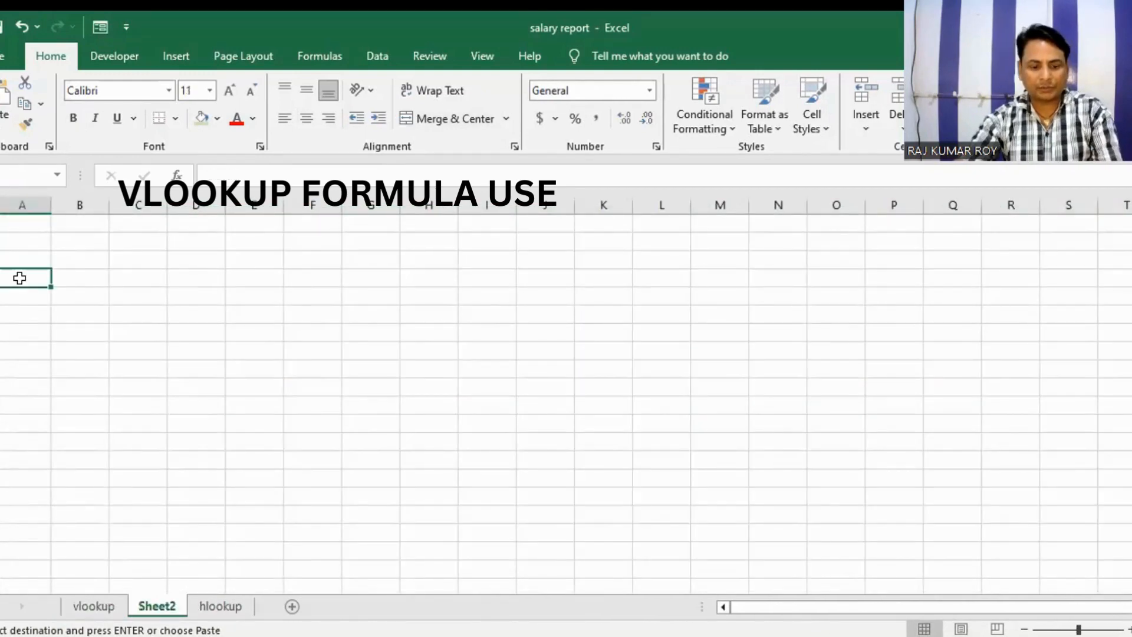
{"action": "key", "text": "Return"}
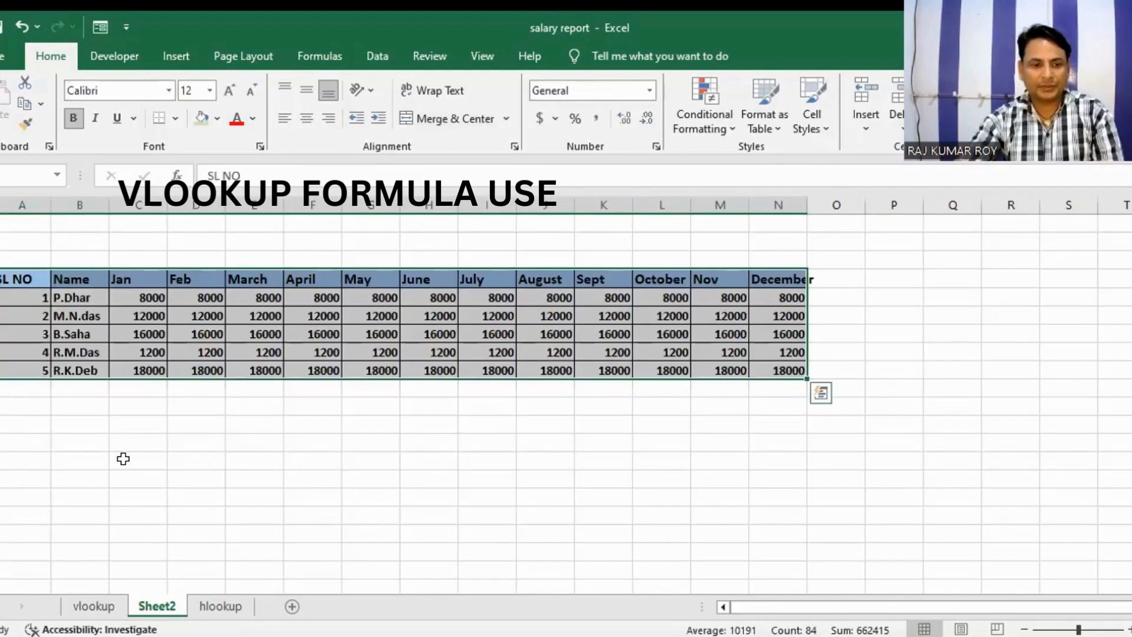
Step: Return to the vlookup sheet and set the lookup SL NO in A2 to 2
{"action": "left_click", "coordinate": [92, 606]}
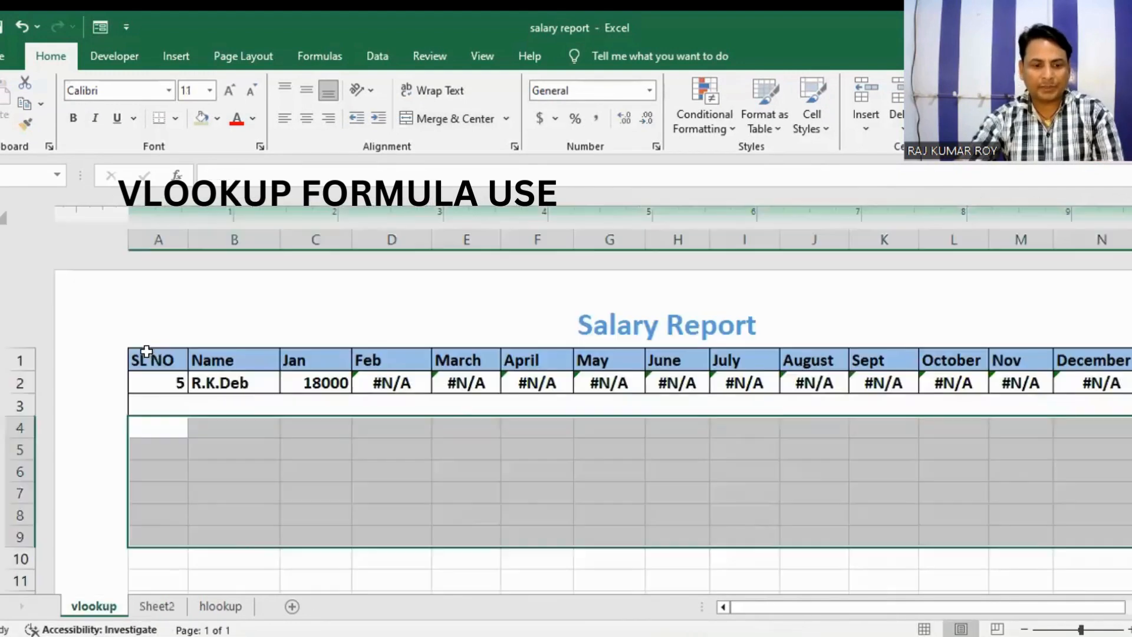
{"action": "left_click", "coordinate": [171, 381]}
{"action": "type", "text": "2"}
{"action": "key", "text": "Return"}
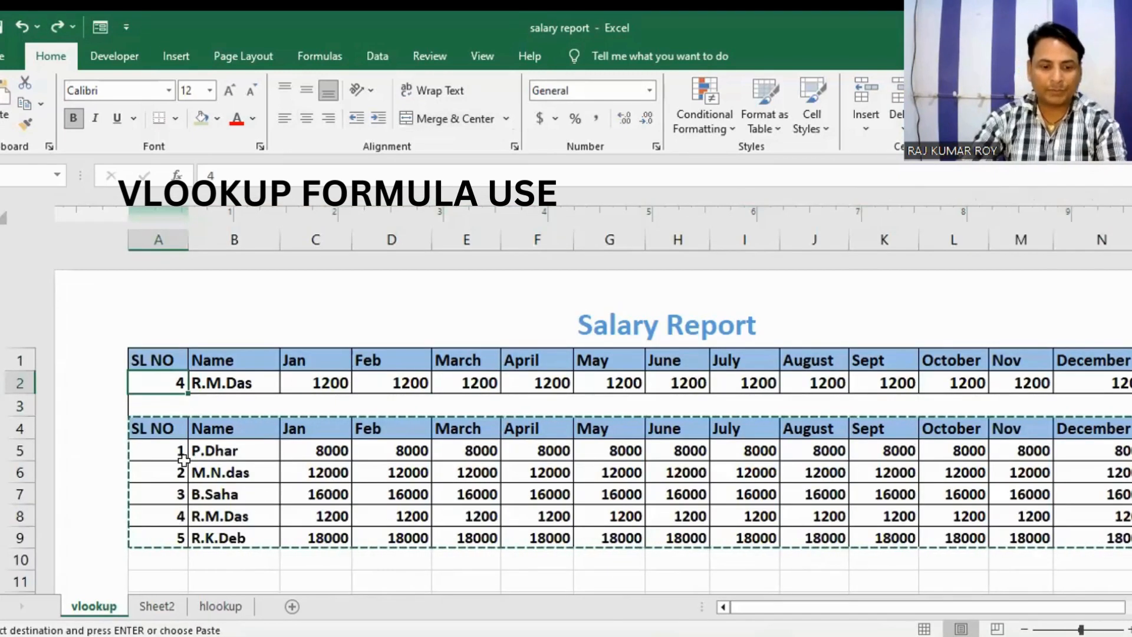
Step: Clear the filled lookup formulas from the February to December cells D2:N2, keeping the January formula in C2
{"action": "left_click", "coordinate": [315, 389]}
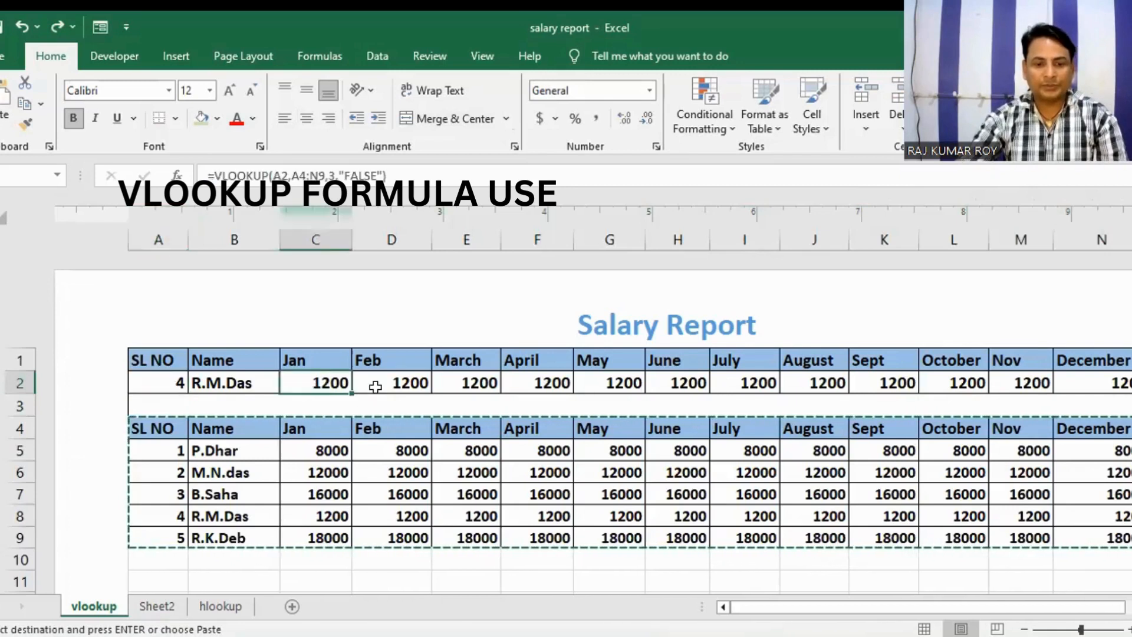
{"action": "left_click_drag", "start_coordinate": [395, 383], "coordinate": [1095, 380]}
{"action": "key", "text": "Delete"}
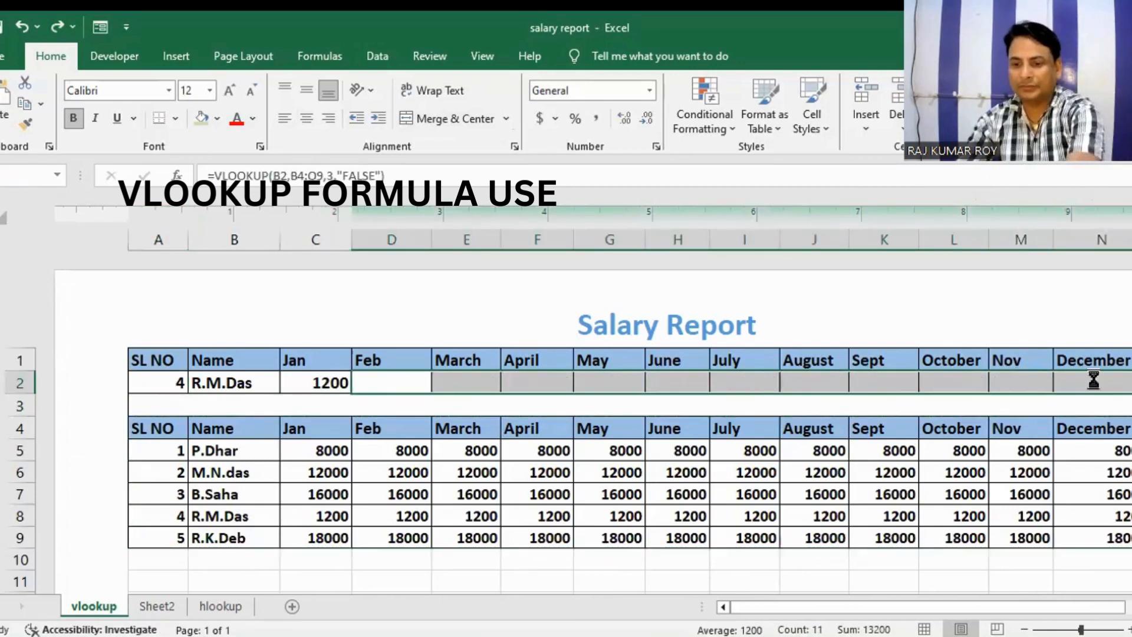
{"action": "left_click", "coordinate": [342, 380]}
Step: Start a VLOOKUP formula in the February cell D2 with A2 as the lookup value
{"action": "left_click", "coordinate": [405, 387]}
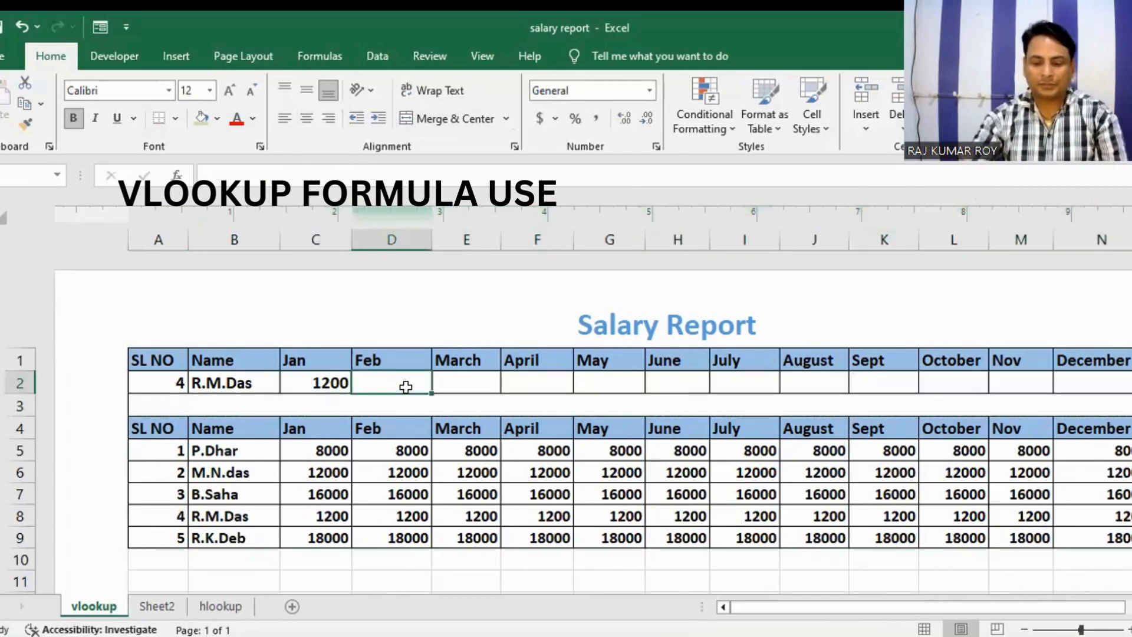
{"action": "type", "text": "="}
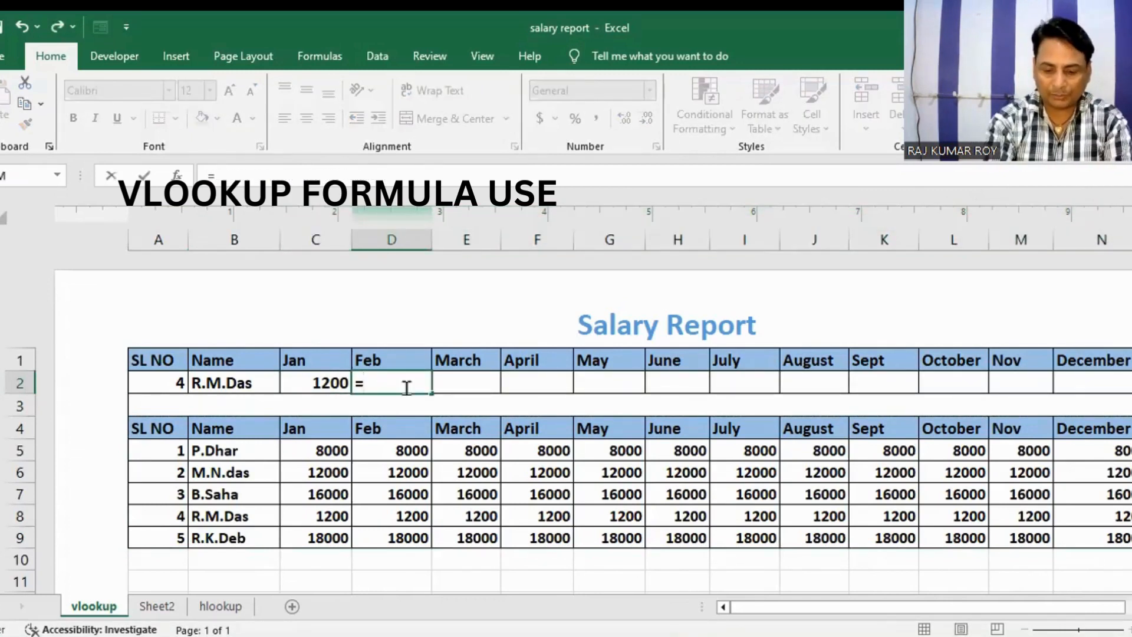
{"action": "type", "text": "VLOOKUP"}
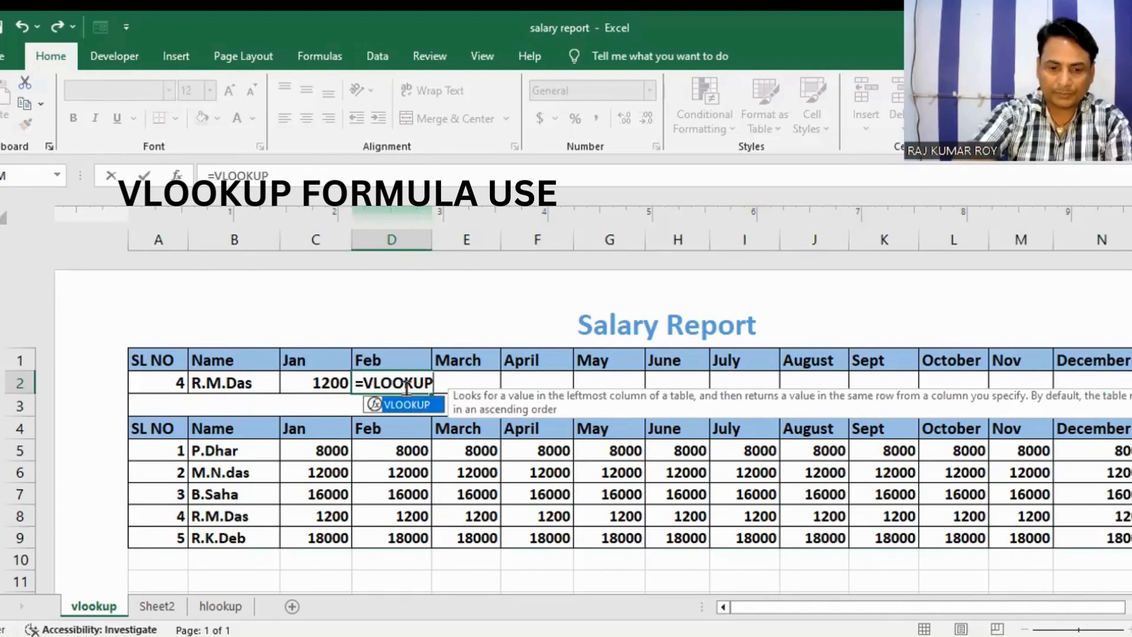
{"action": "type", "text": "("}
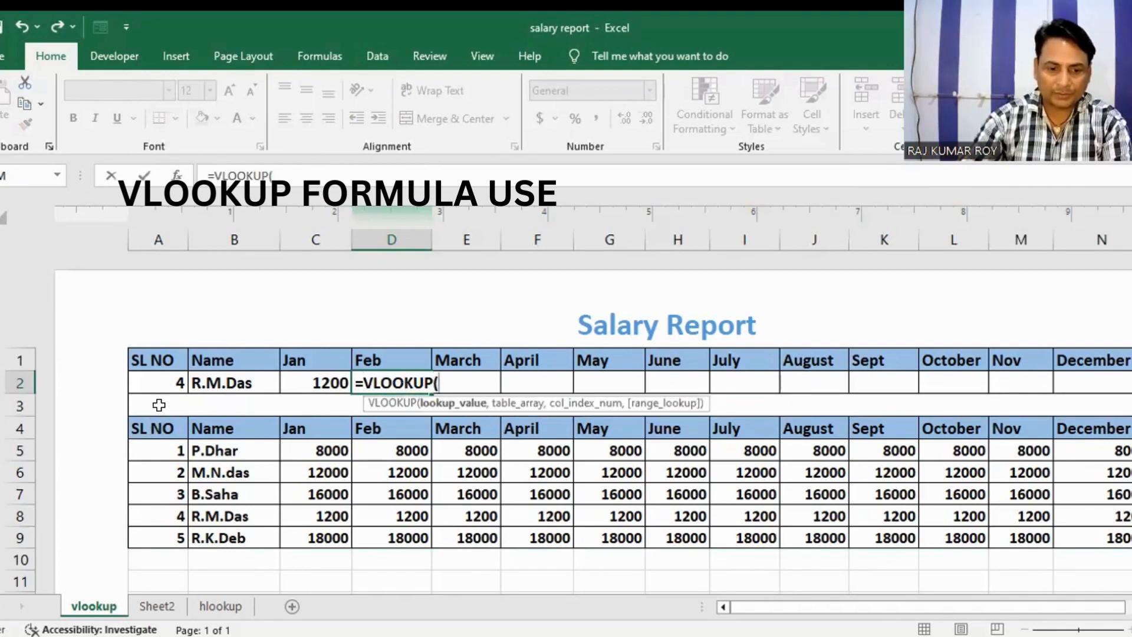
{"action": "left_click", "coordinate": [164, 382]}
Step: Complete the D2 formula with table array A4:N9, column index 4 and "FALSE" as the range lookup
{"action": "type", "text": ","}
{"action": "left_click_drag", "start_coordinate": [158, 427], "coordinate": [200, 435]}
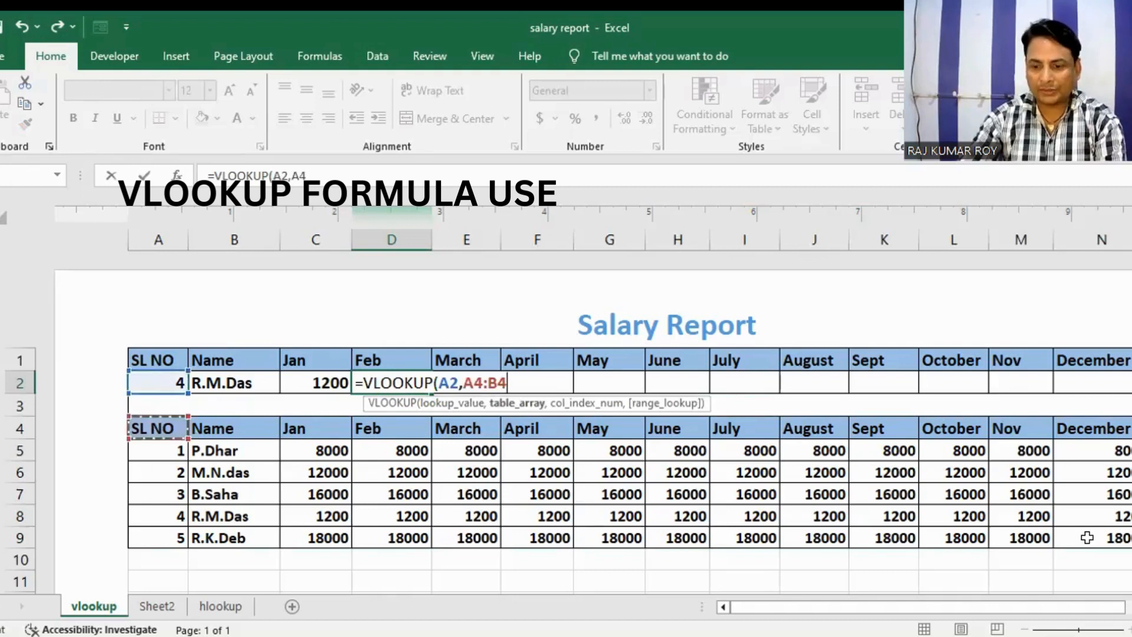
{"action": "left_click_drag", "start_coordinate": [1087, 537], "coordinate": [1088, 535]}
{"action": "type", "text": ","}
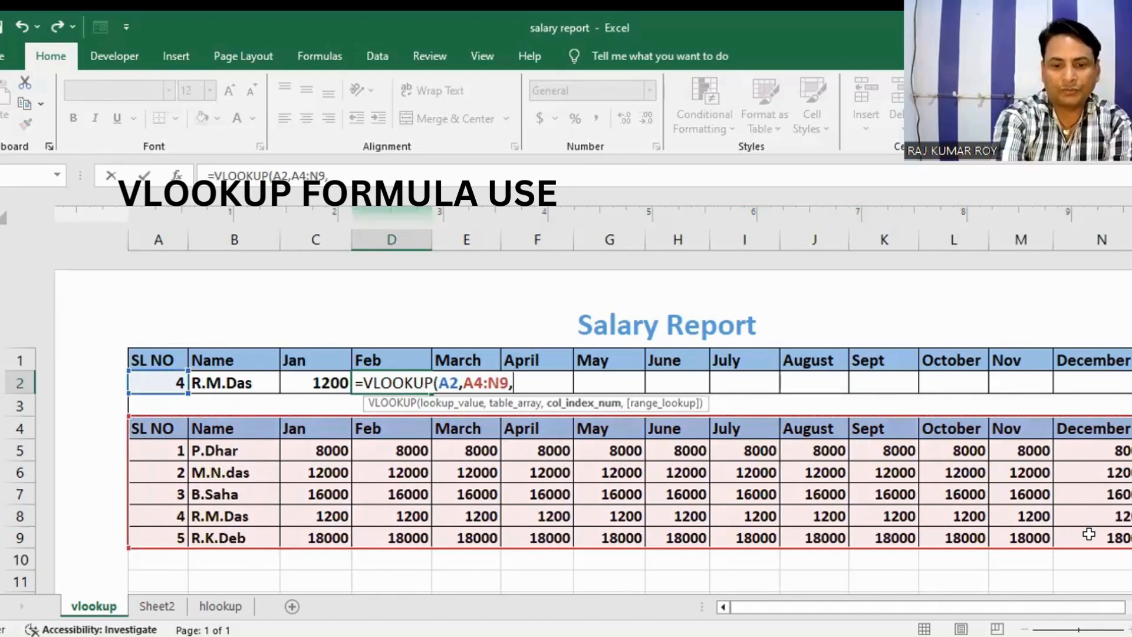
{"action": "type", "text": "4"}
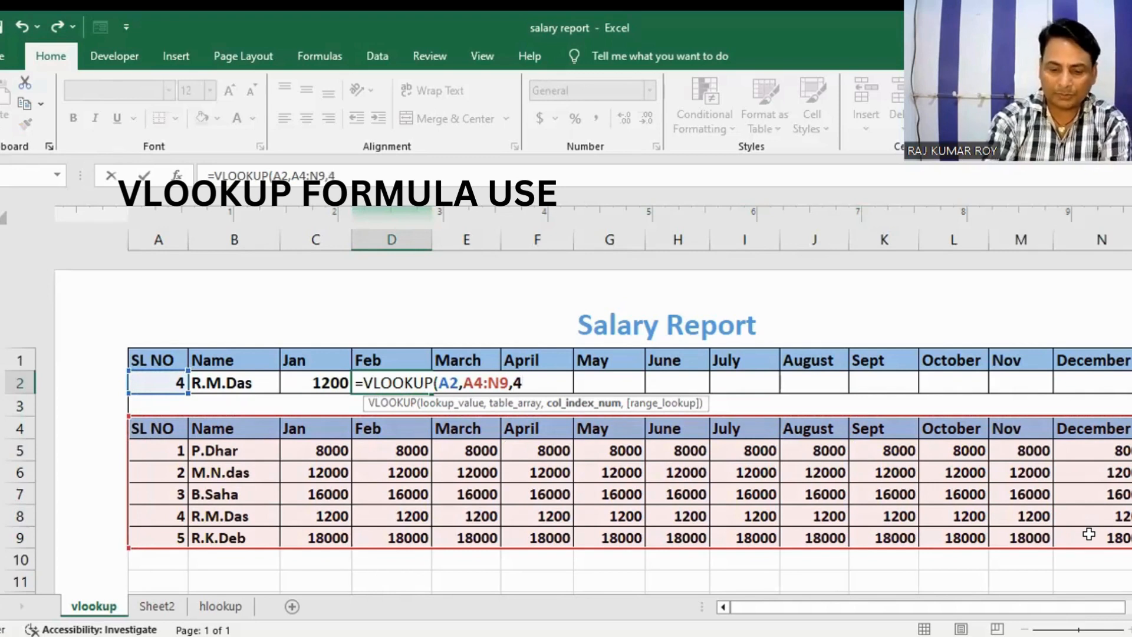
{"action": "type", "text": ",\"FALSE\""}
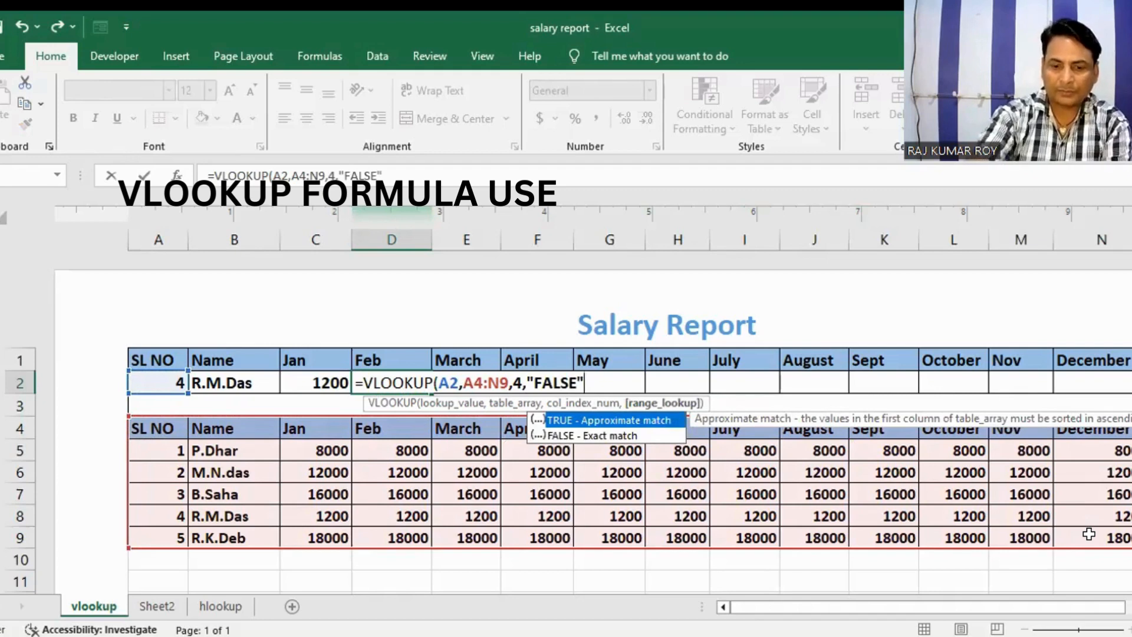
{"action": "type", "text": ")"}
{"action": "key", "text": "Tab"}
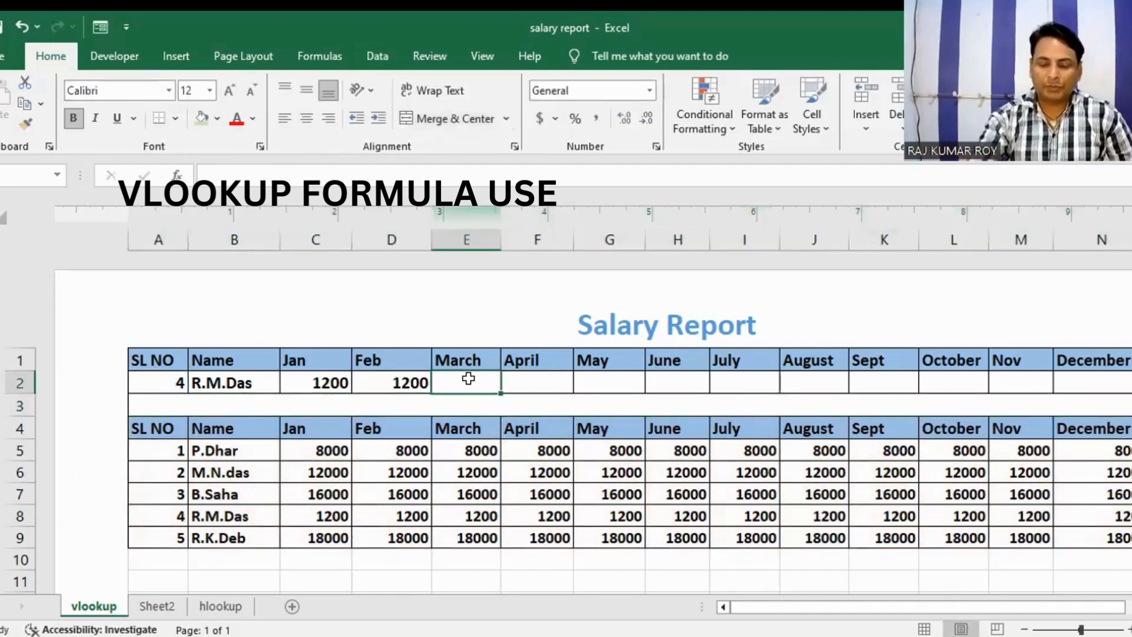
Step: Start a VLOOKUP formula in the March cell E2 with A2 as the lookup value
{"action": "type", "text": "=VLOO"}
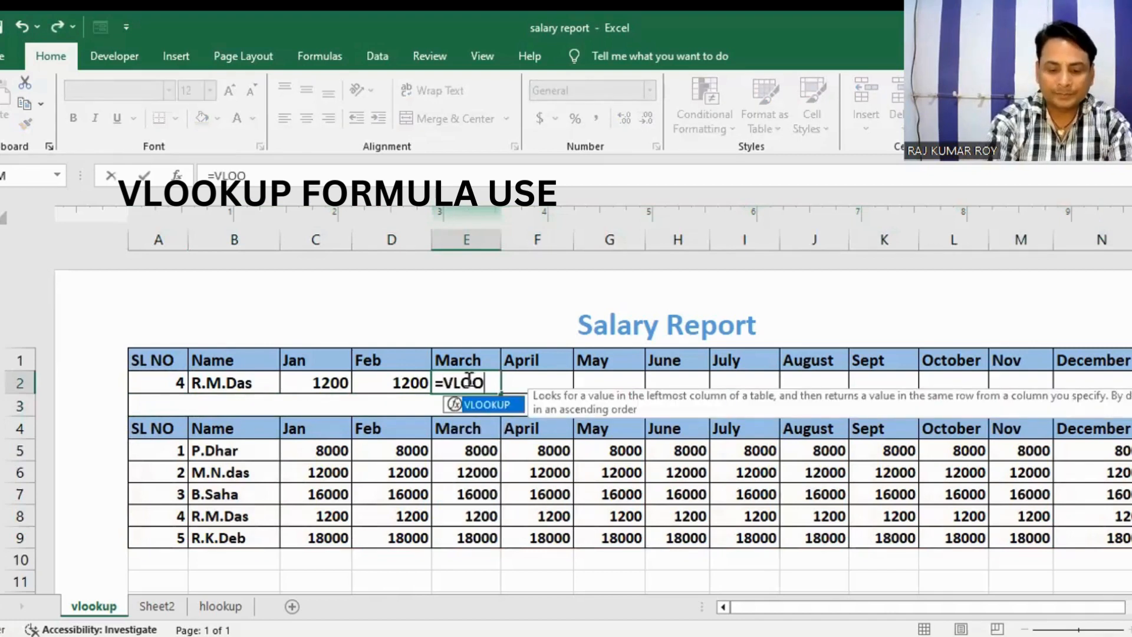
{"action": "type", "text": "U"}
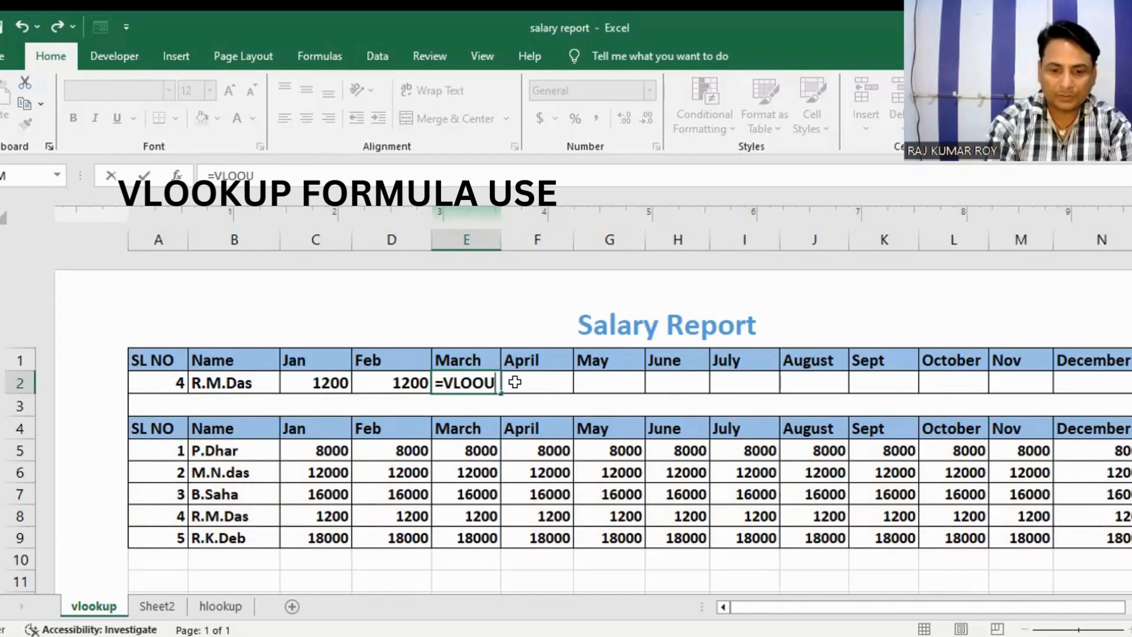
{"action": "key", "text": "BackSpace"}
{"action": "type", "text": "K"}
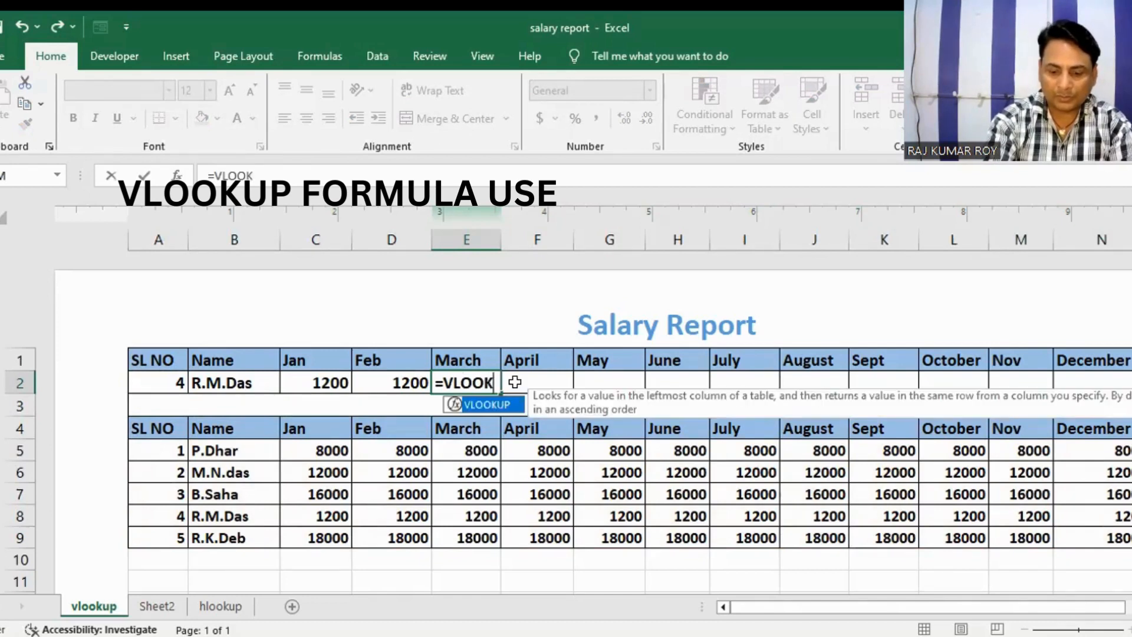
{"action": "type", "text": "UP"}
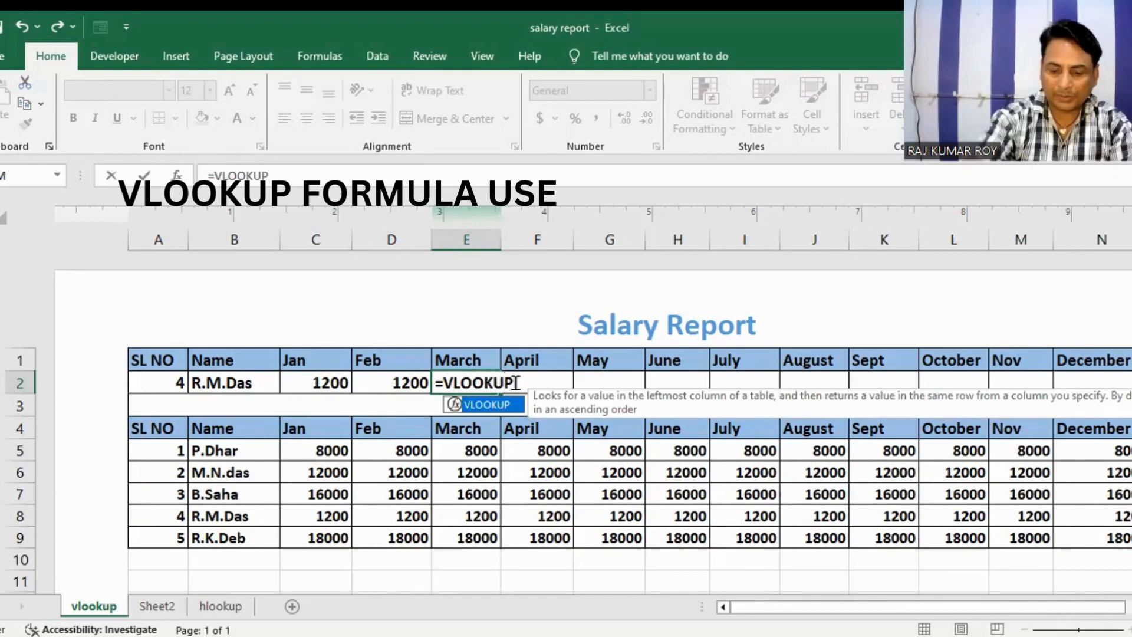
{"action": "type", "text": "("}
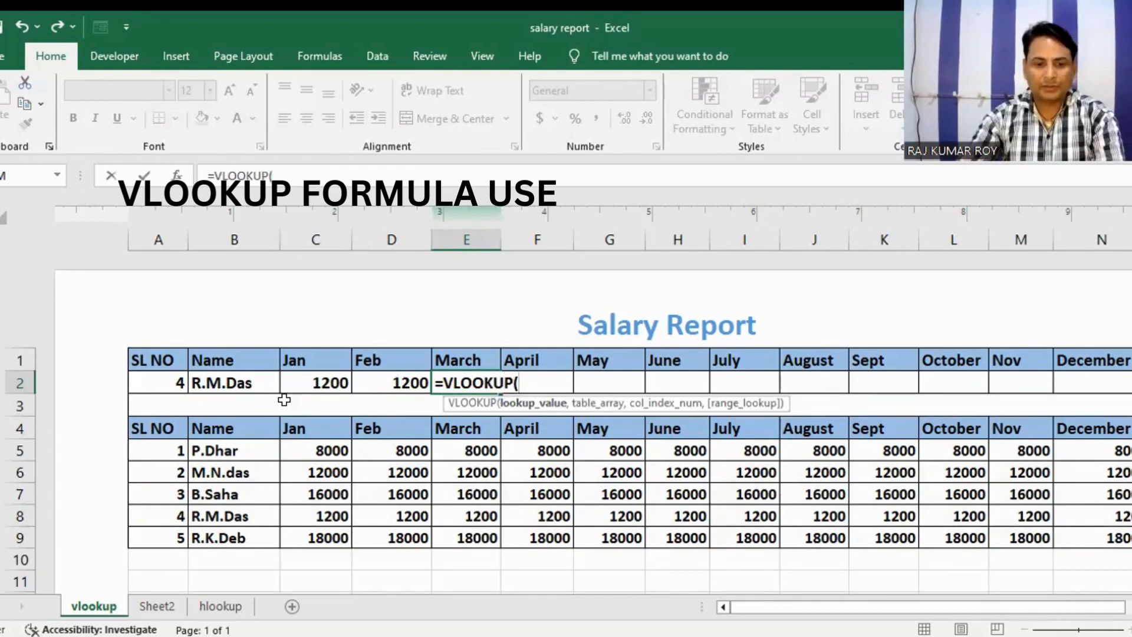
{"action": "left_click", "coordinate": [170, 383]}
Step: Complete the E2 formula with table array A4:N9, column index 5 and "FALSE" as the range lookup
{"action": "type", "text": ","}
{"action": "left_click", "coordinate": [144, 429]}
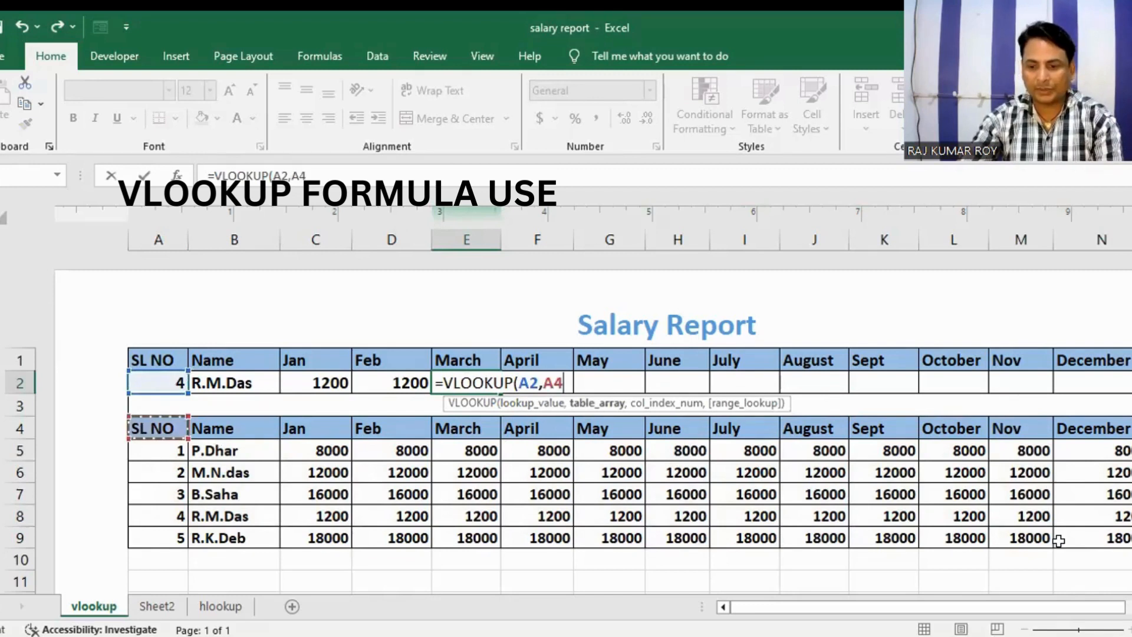
{"action": "left_click", "coordinate": [1094, 531], "text": "shift"}
{"action": "type", "text": ","}
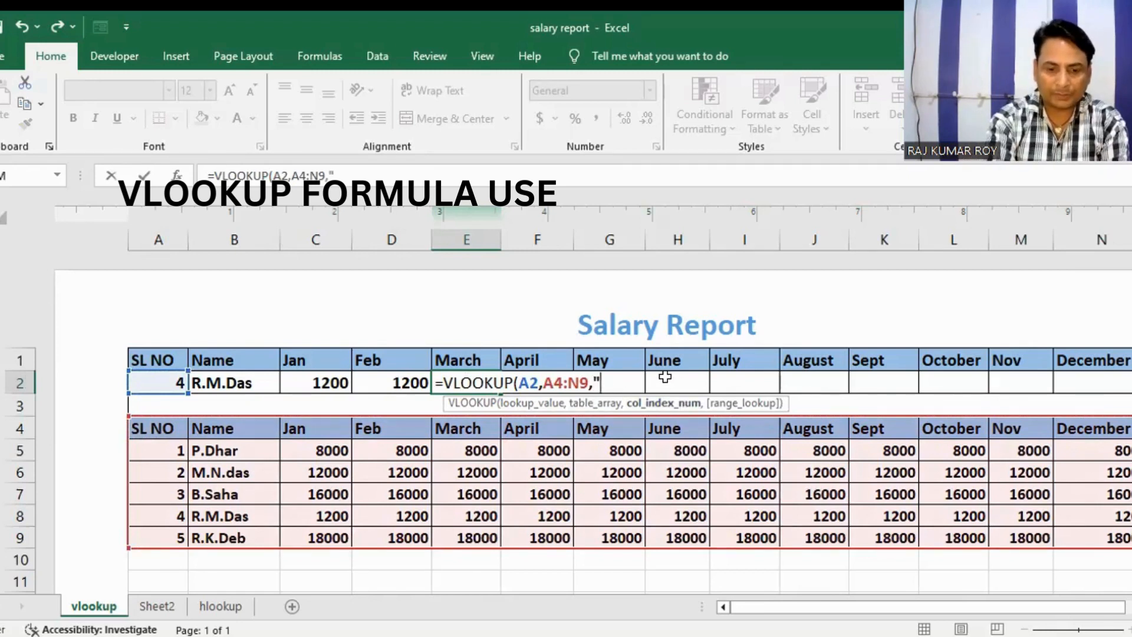
{"action": "key", "text": "BackSpace"}
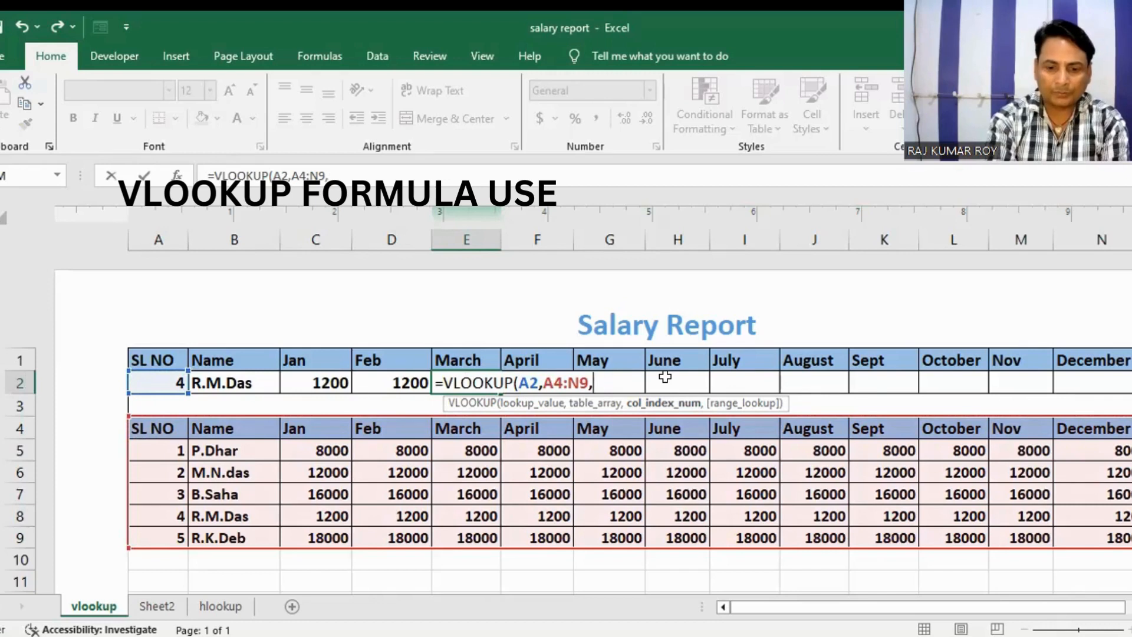
{"action": "type", "text": "5"}
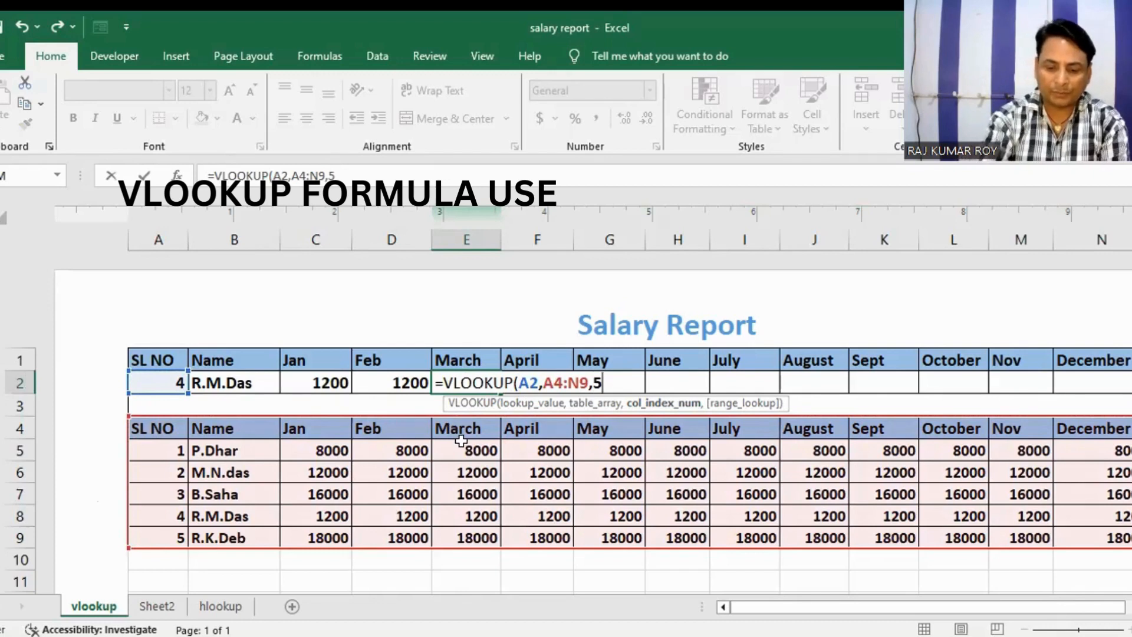
{"action": "type", "text": ",\"F"}
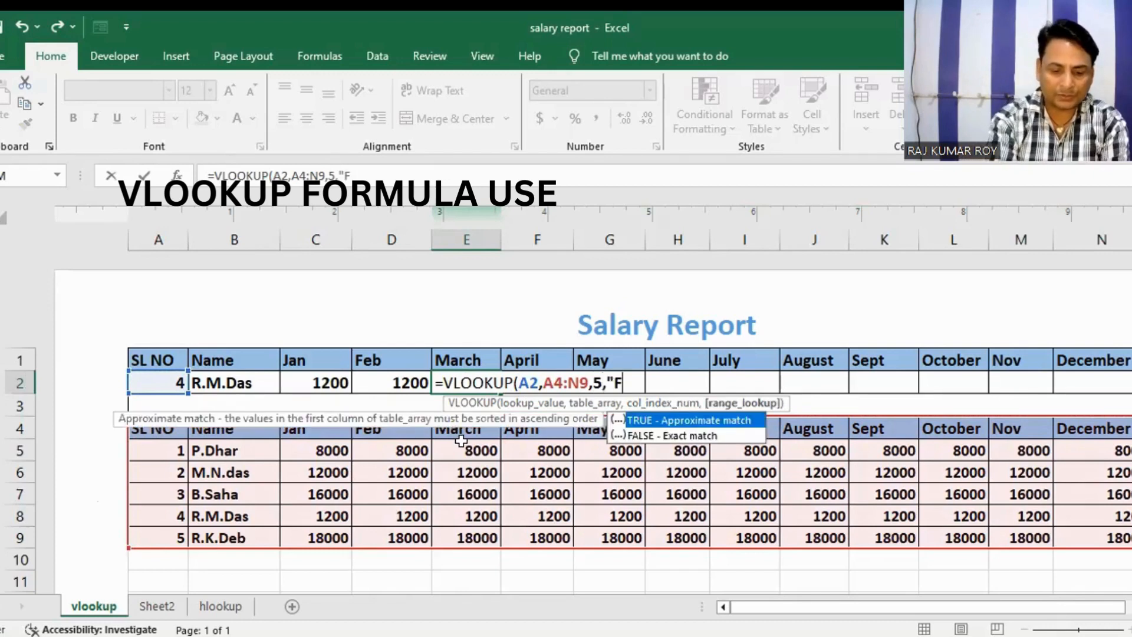
{"action": "type", "text": "ALSE\""}
{"action": "key", "text": "Return"}
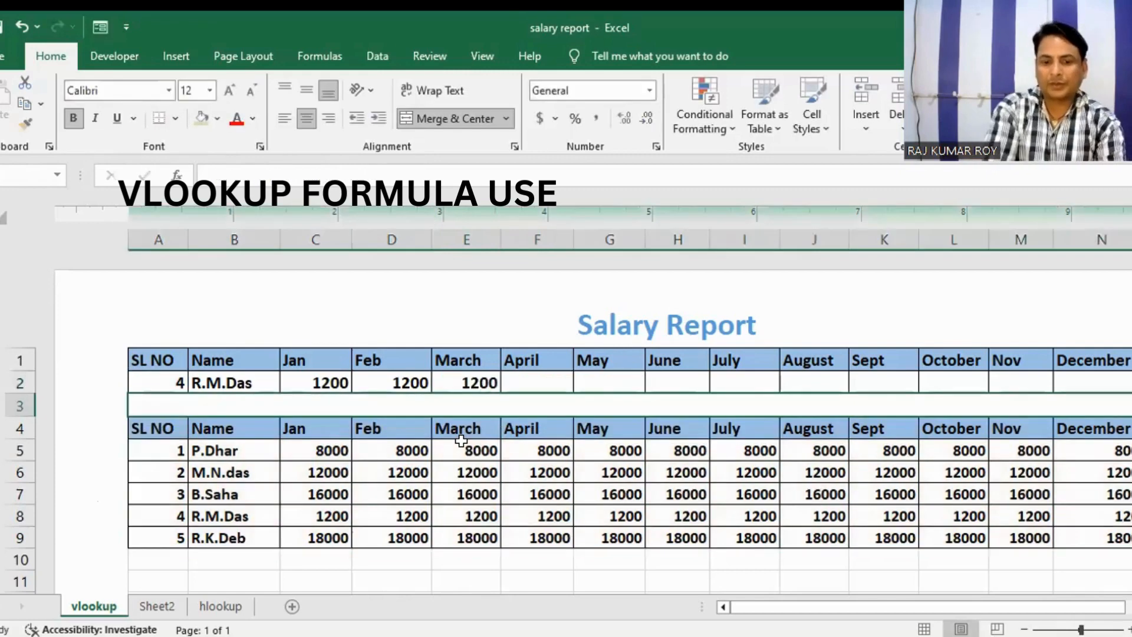
Step: Start a VLOOKUP formula in the April cell F2 with A2 as the lookup value
{"action": "left_click", "coordinate": [536, 378]}
{"action": "type", "text": "="}
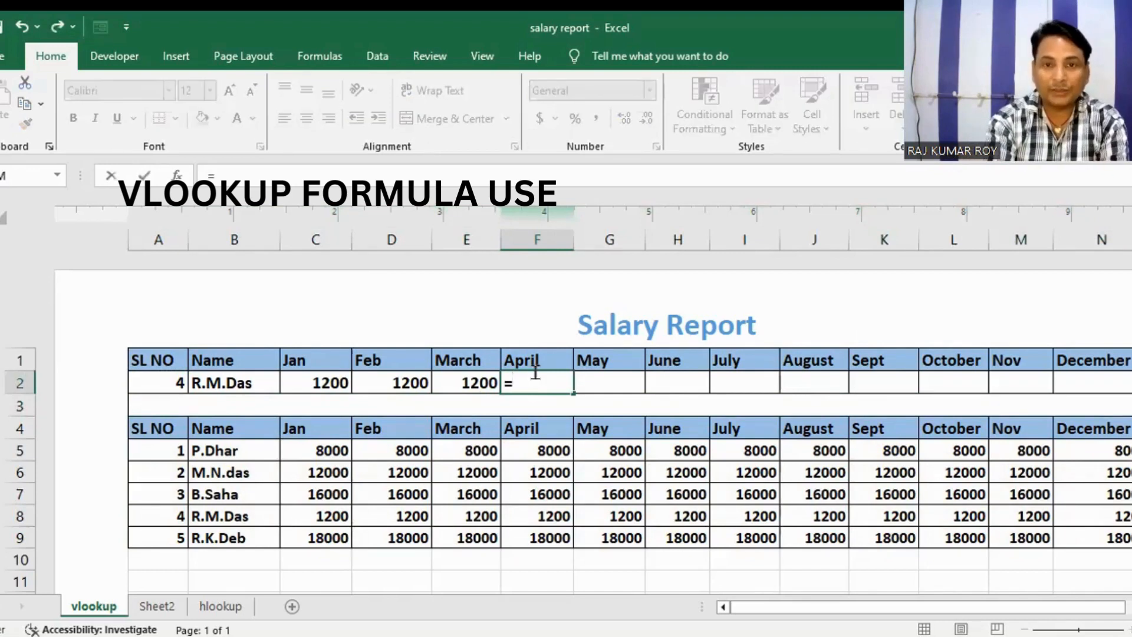
{"action": "type", "text": "V"}
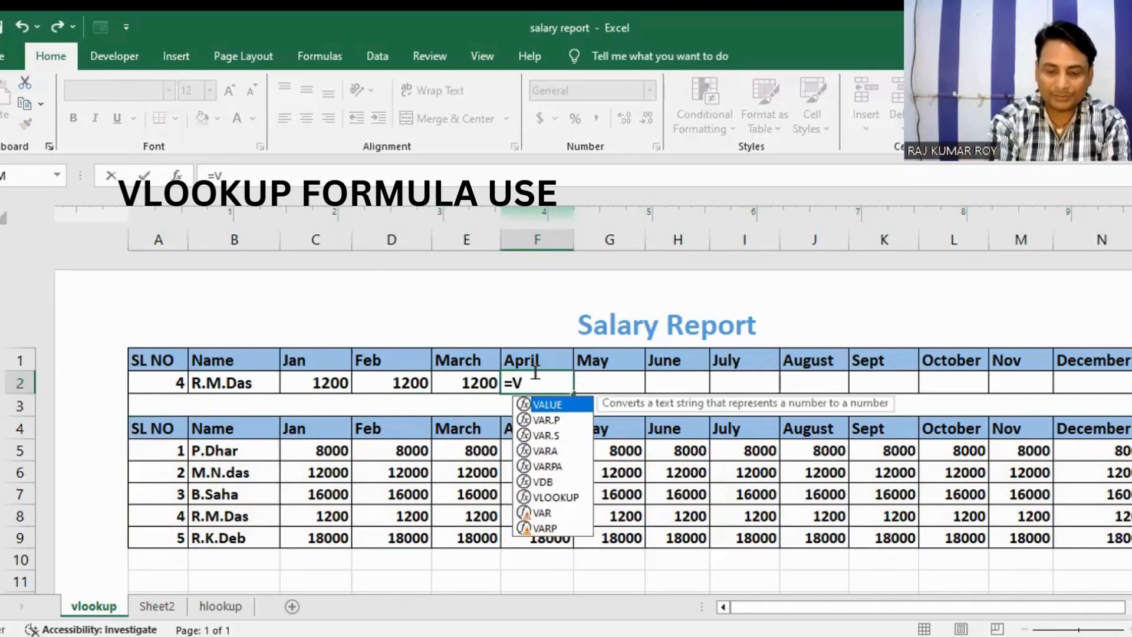
{"action": "type", "text": "LOOKU"}
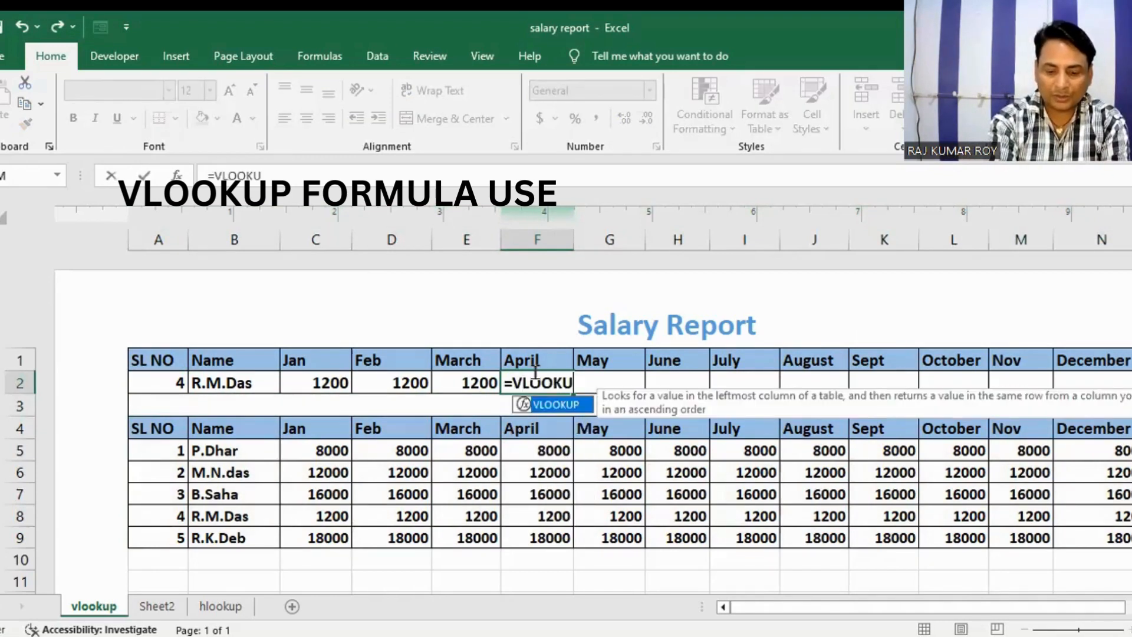
{"action": "type", "text": "P("}
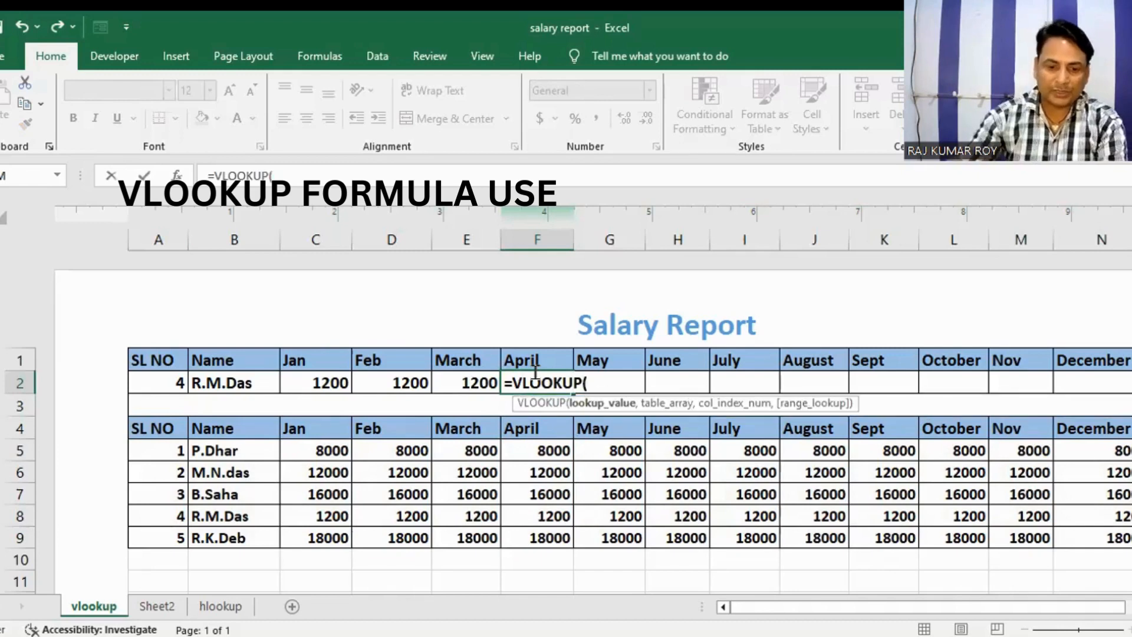
{"action": "left_click", "coordinate": [155, 384]}
{"action": "type", "text": ","}
Step: Complete the F2 formula with table array A4:N9, column index 6 and "FALSE" as the range lookup
{"action": "left_click", "coordinate": [172, 425]}
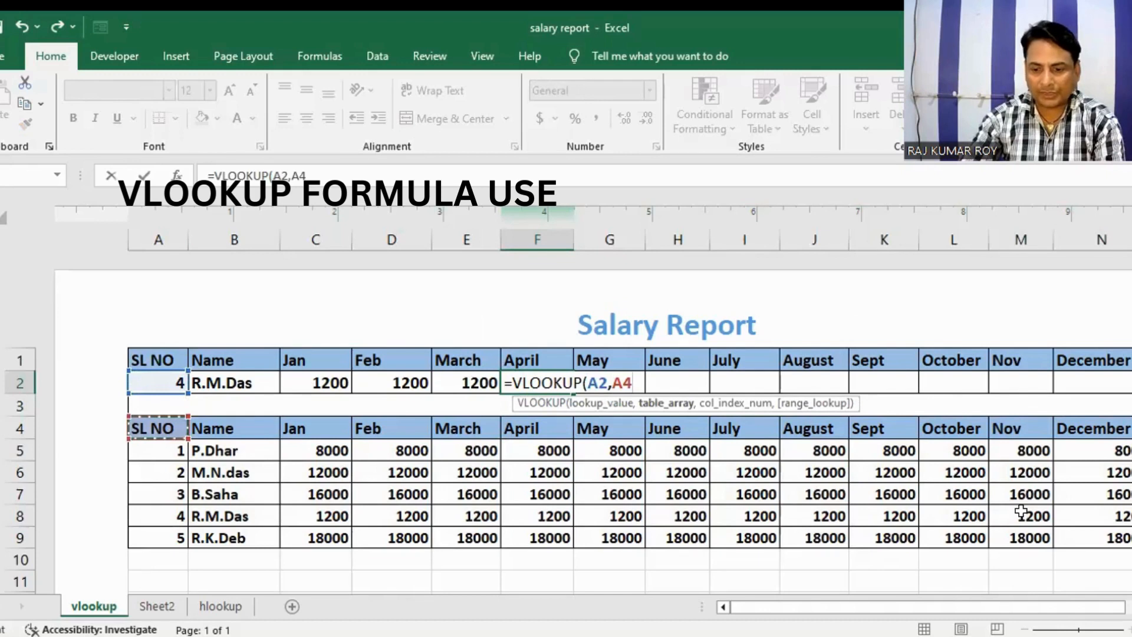
{"action": "left_click", "coordinate": [1078, 534], "text": "shift"}
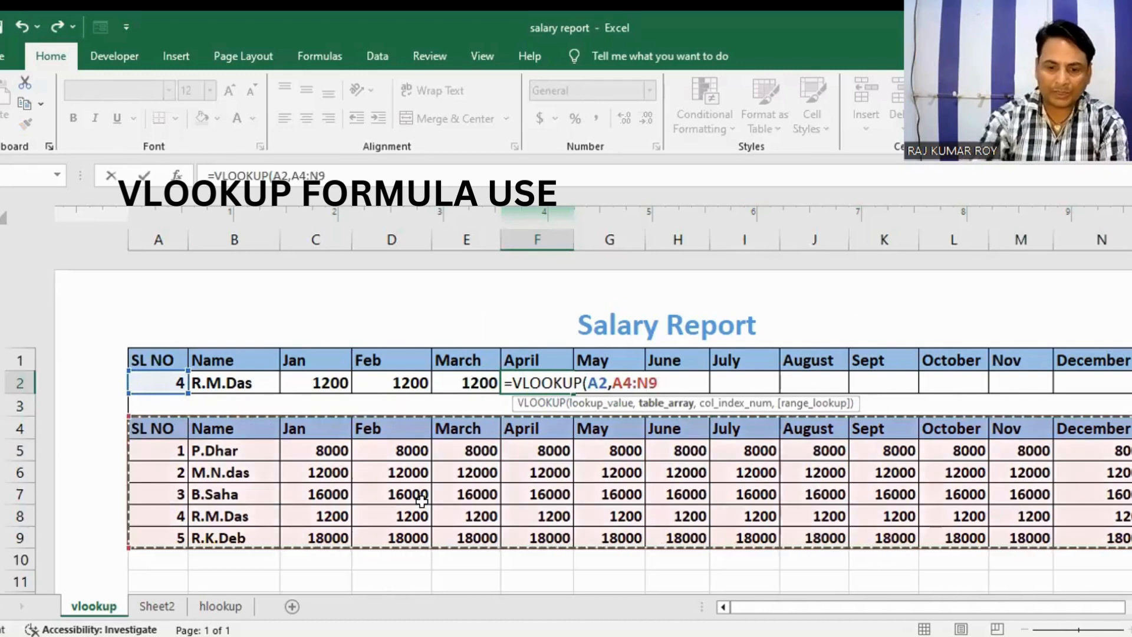
{"action": "type", "text": ","}
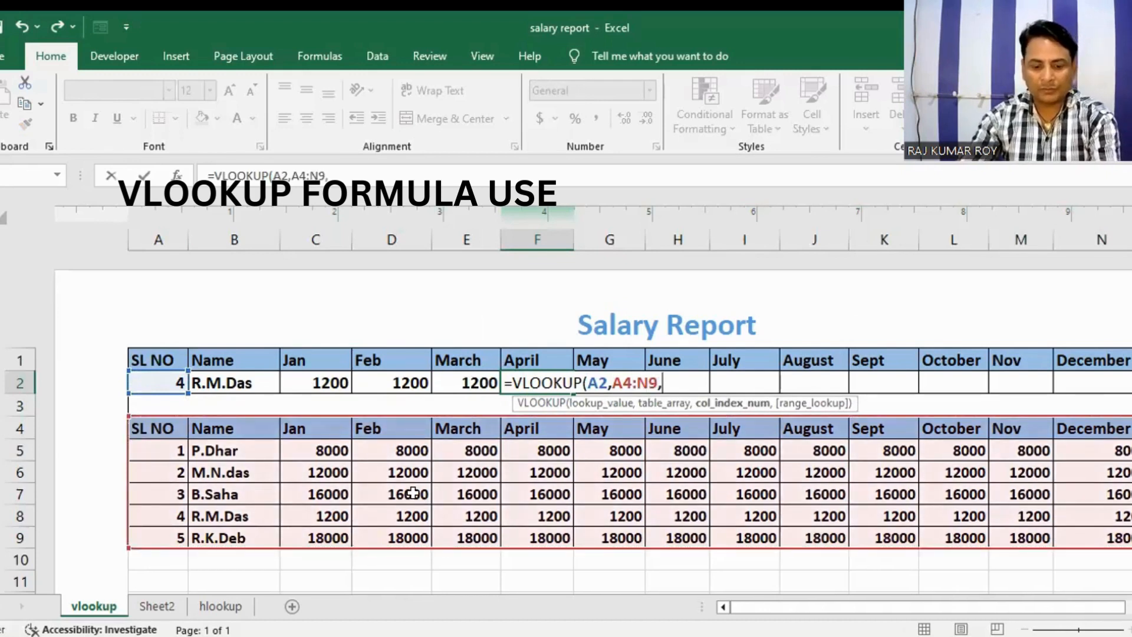
{"action": "type", "text": "6"}
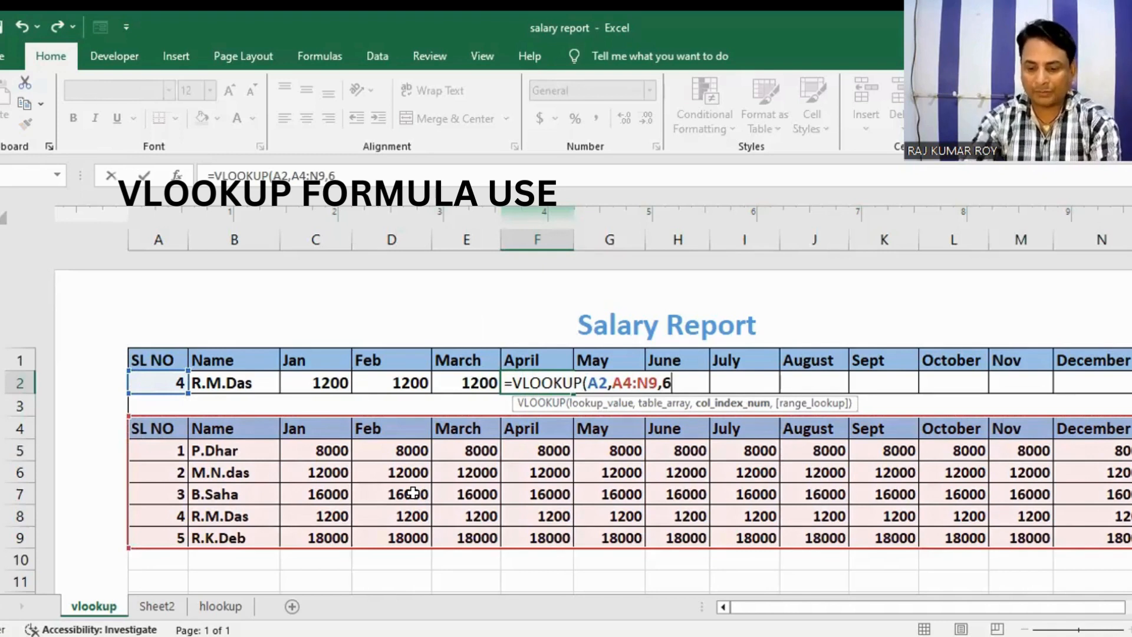
{"action": "type", "text": ",\"F"}
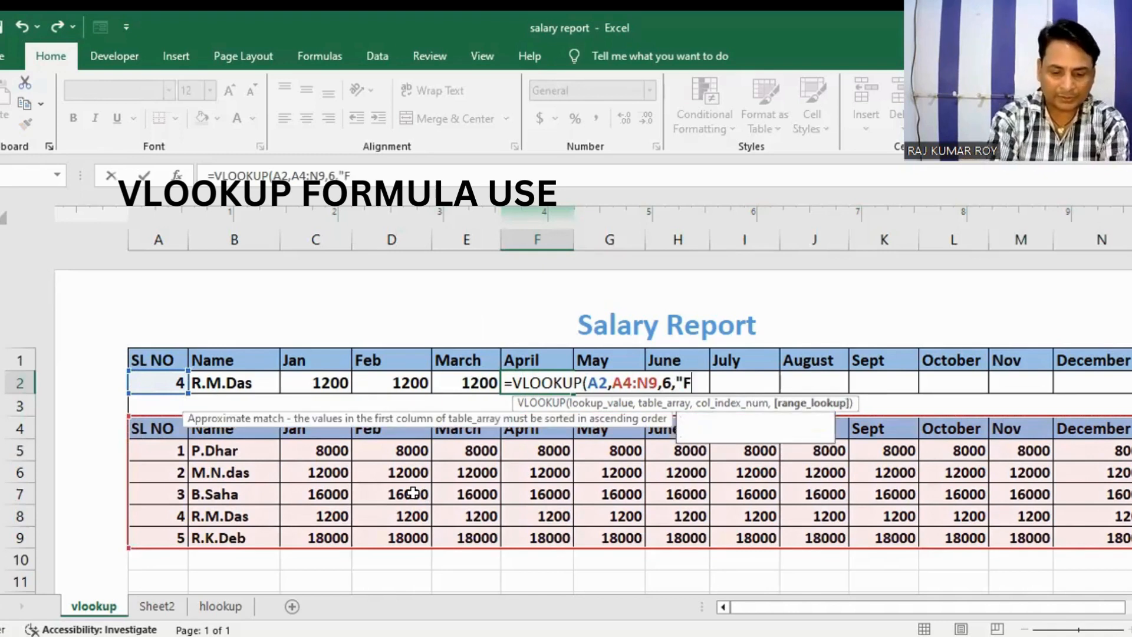
{"action": "type", "text": "ALSE"}
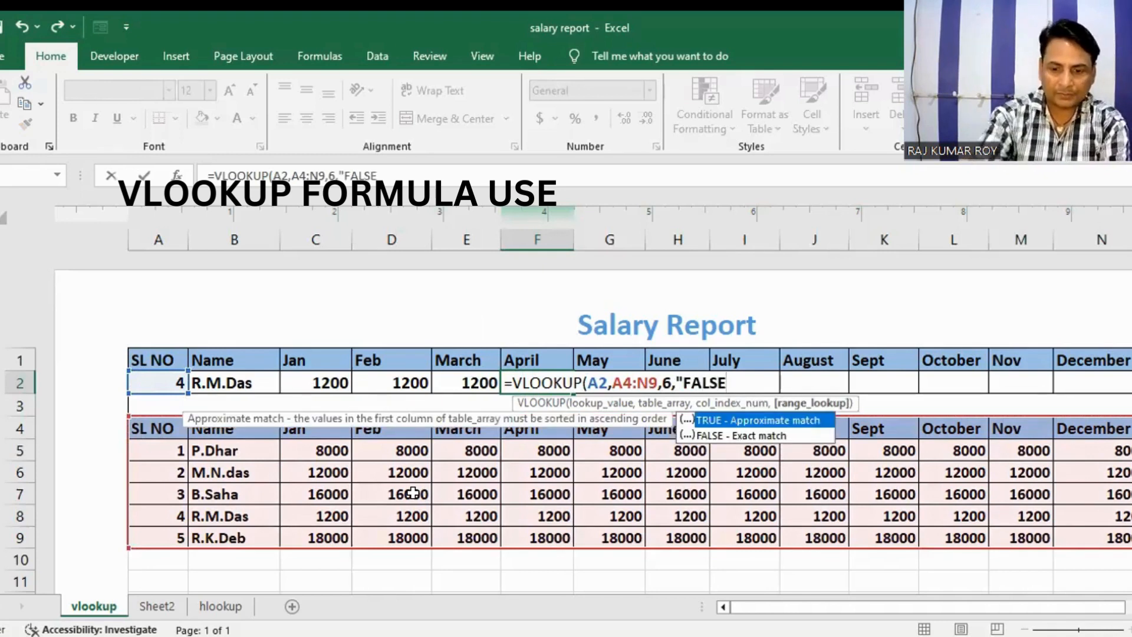
{"action": "type", "text": "\""}
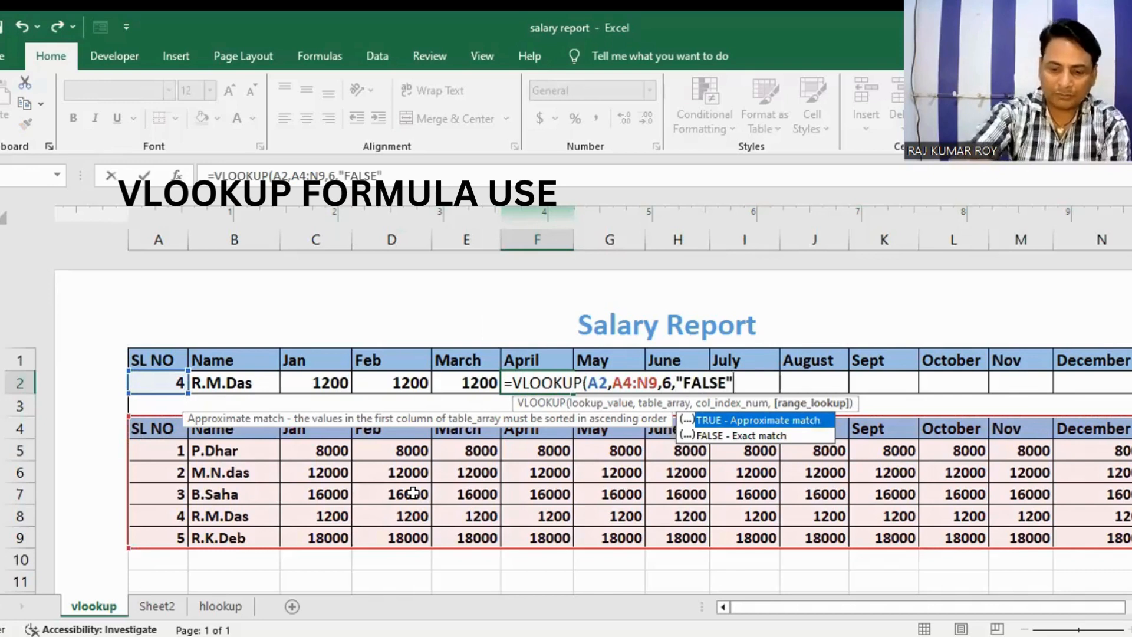
{"action": "type", "text": ")"}
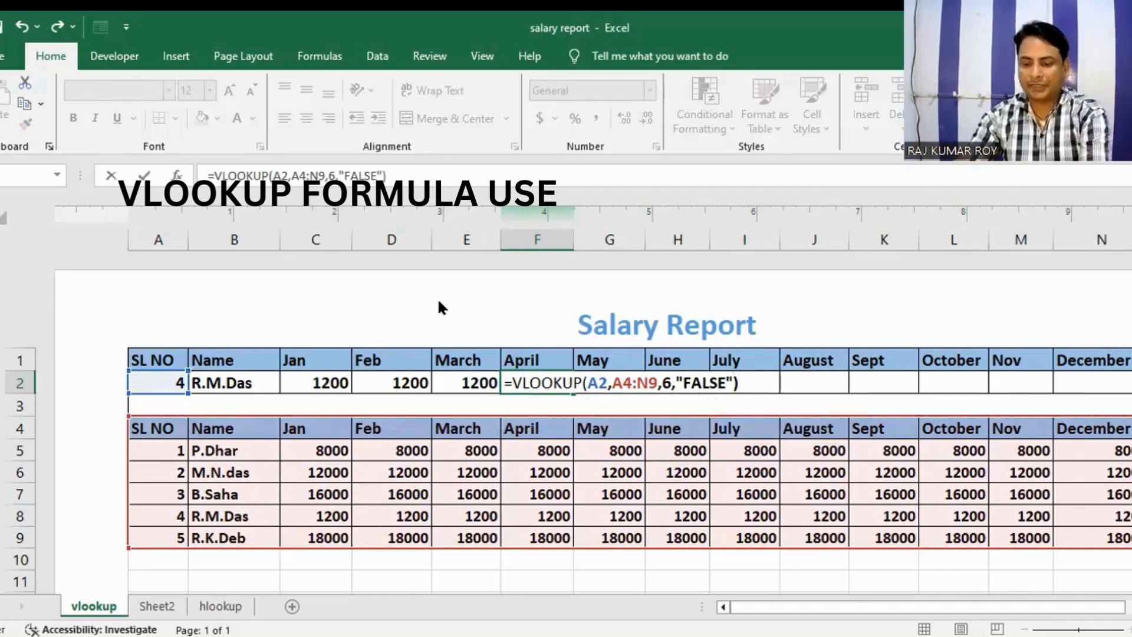
{"action": "key", "text": "Return"}
Step: Start a VLOOKUP formula in the May cell G2 with A2 as the lookup value
{"action": "left_click", "coordinate": [594, 384]}
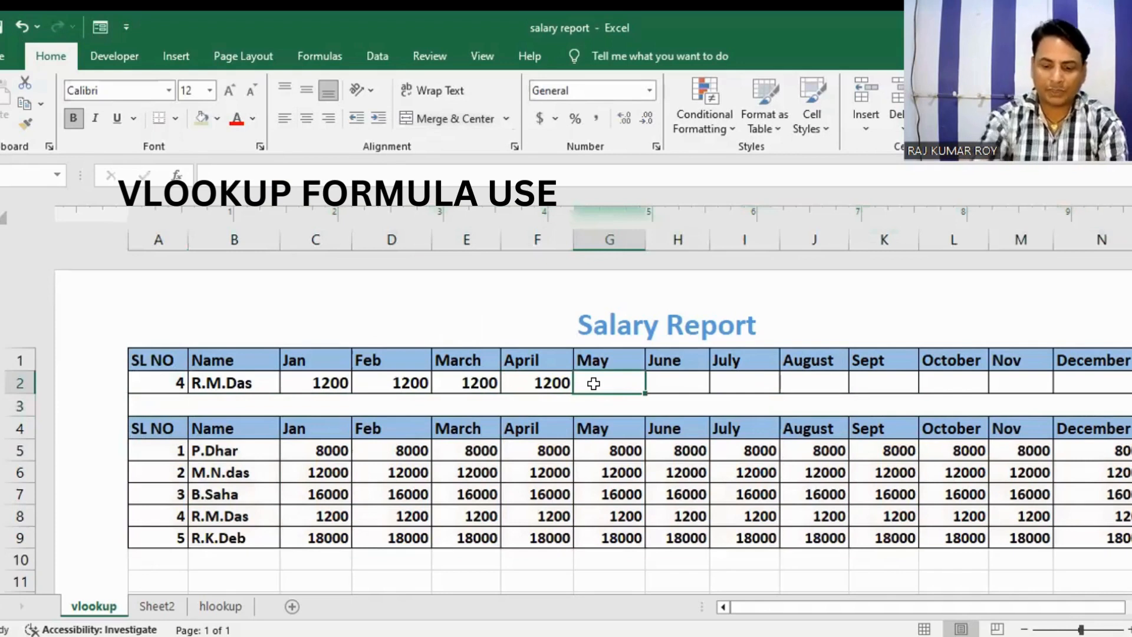
{"action": "type", "text": "="}
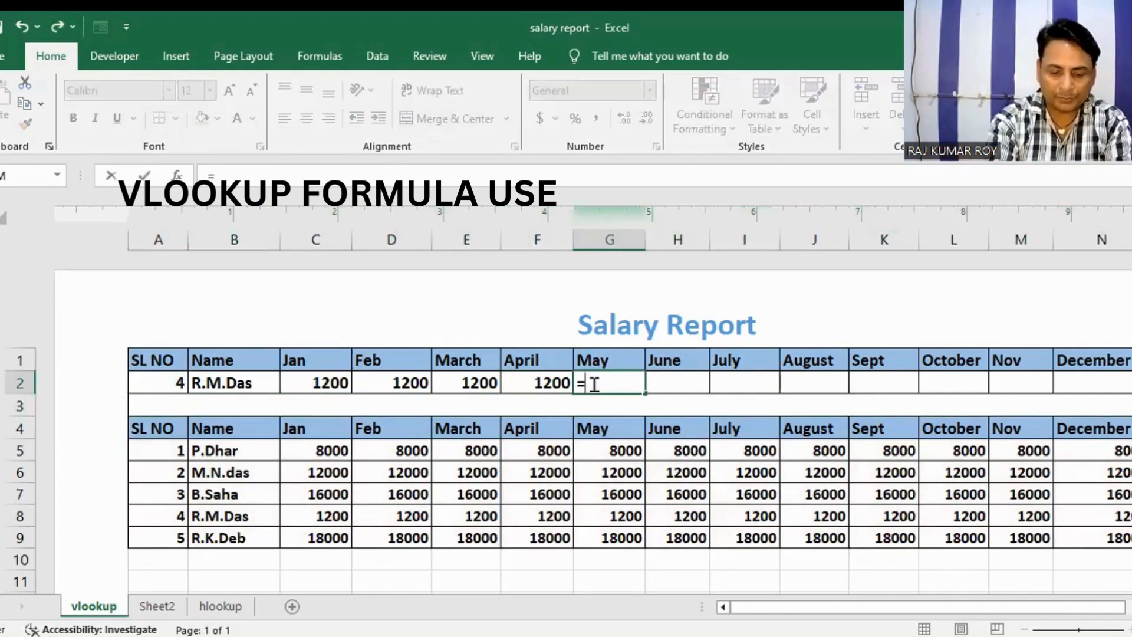
{"action": "type", "text": "VLOOKUP"}
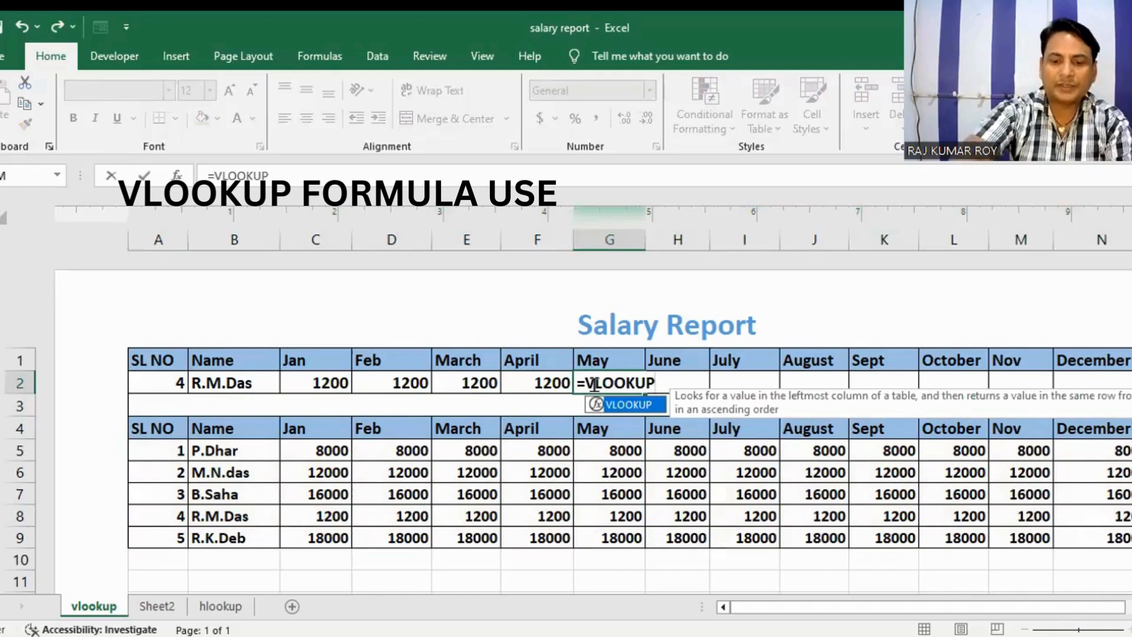
{"action": "type", "text": "("}
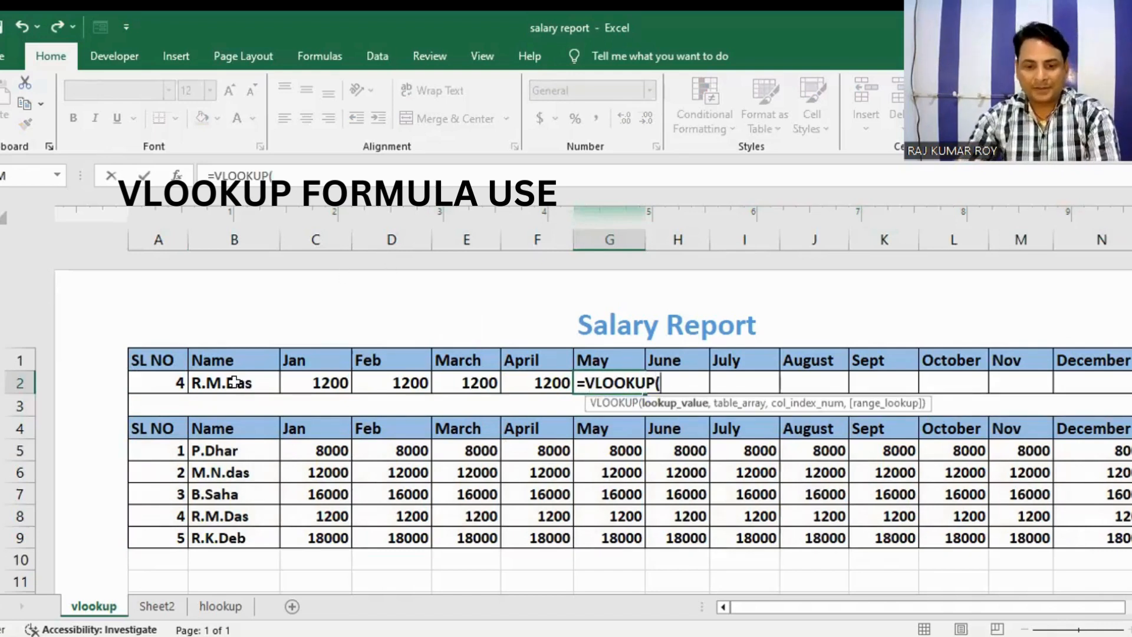
{"action": "left_click", "coordinate": [163, 383]}
{"action": "type", "text": ","}
Step: Complete the G2 formula with table array A4:N9, column index 7 and "FALSE" as the range lookup
{"action": "left_click", "coordinate": [158, 427]}
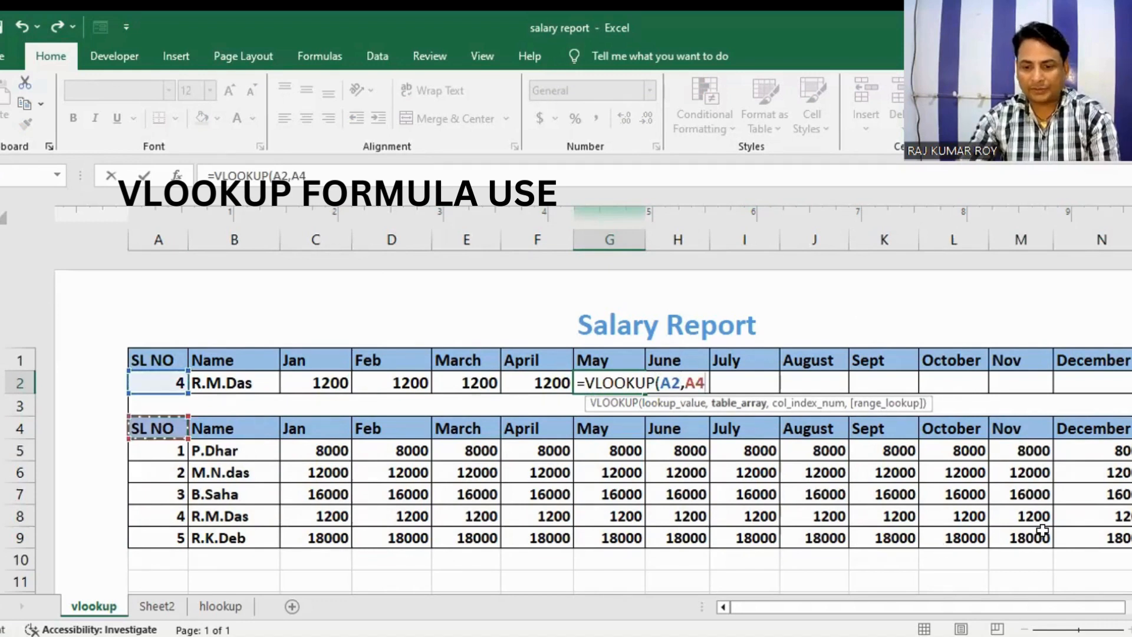
{"action": "left_click", "coordinate": [1085, 530], "text": "shift"}
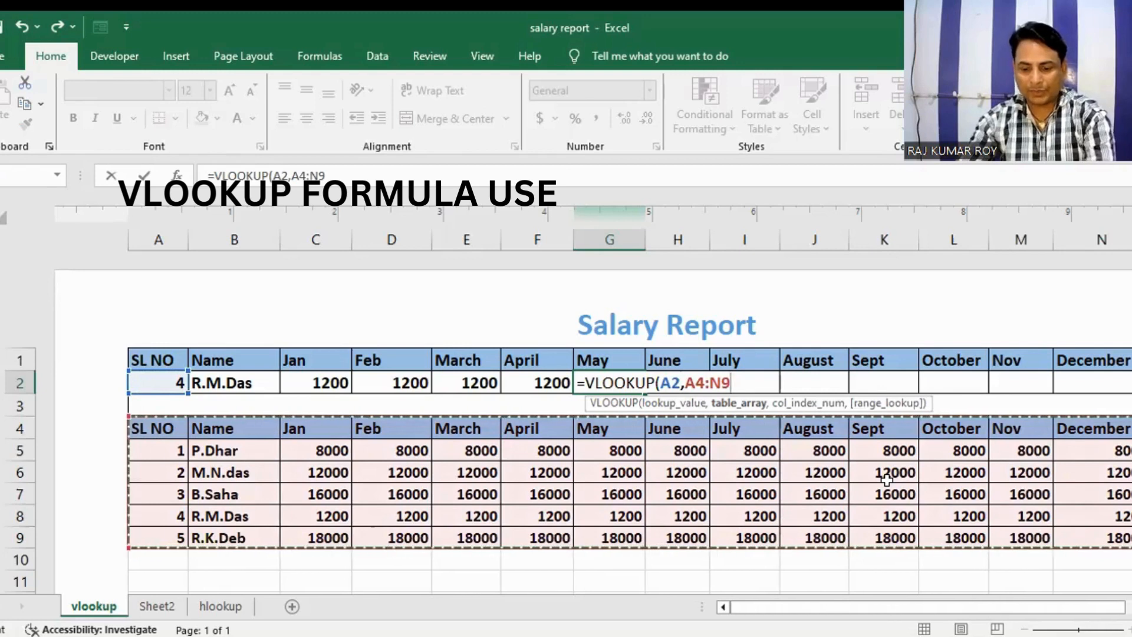
{"action": "type", "text": ",7"}
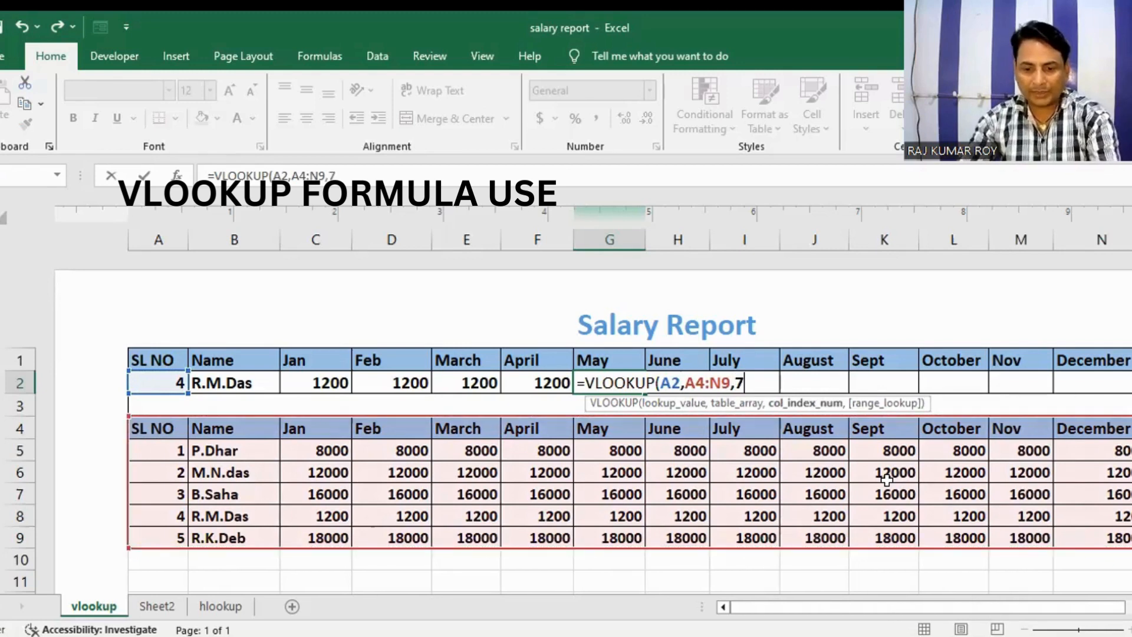
{"action": "type", "text": ","}
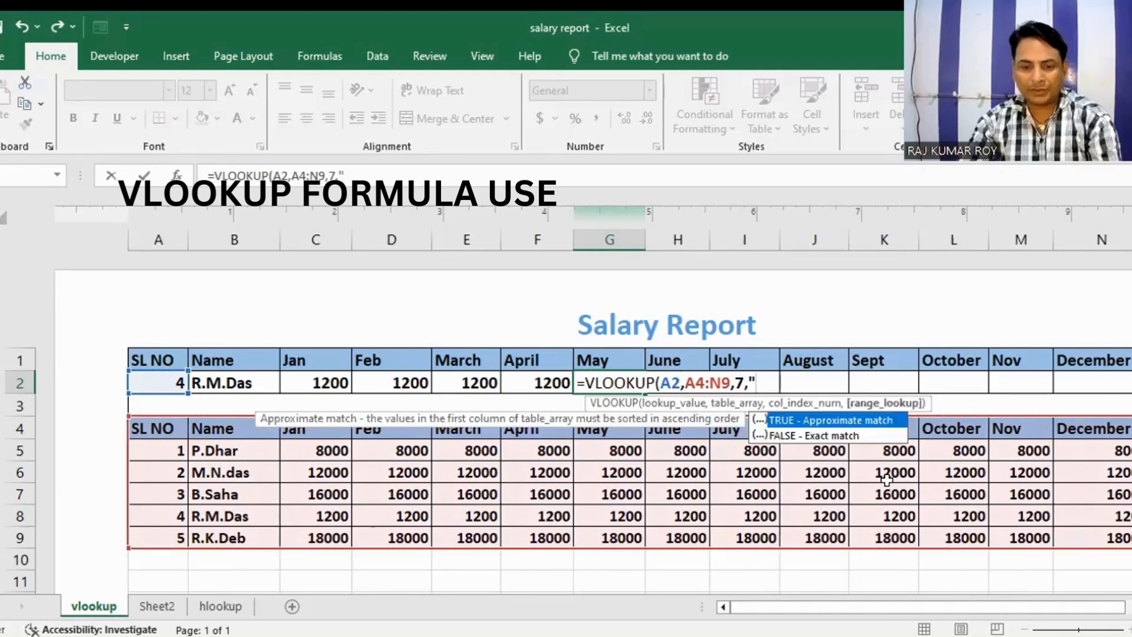
{"action": "type", "text": "\"FA"}
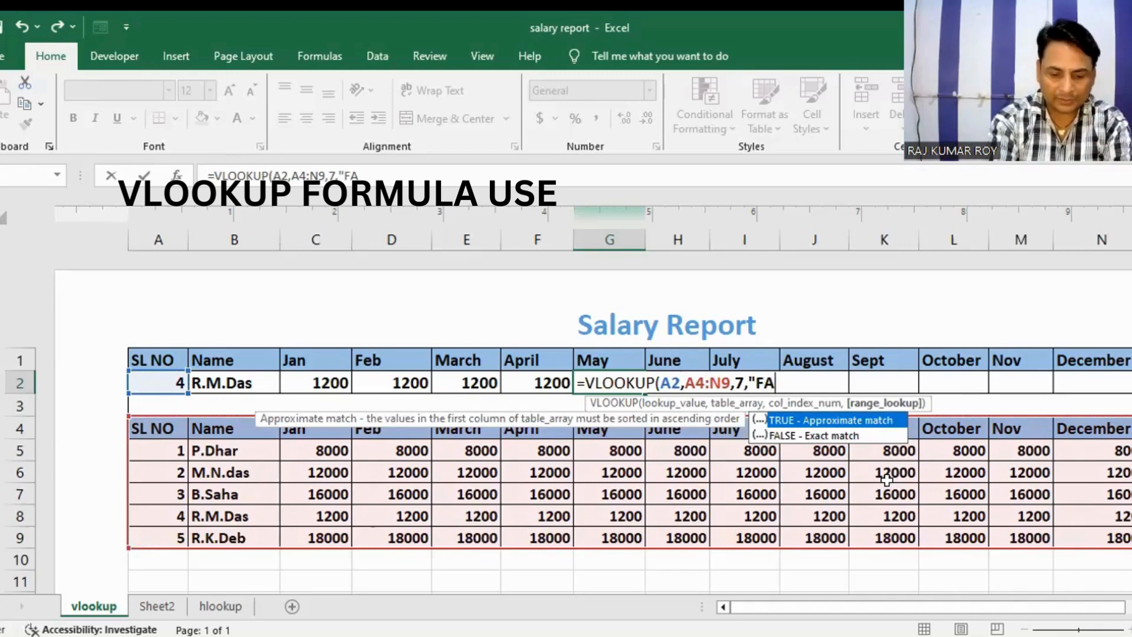
{"action": "type", "text": "LSE\""}
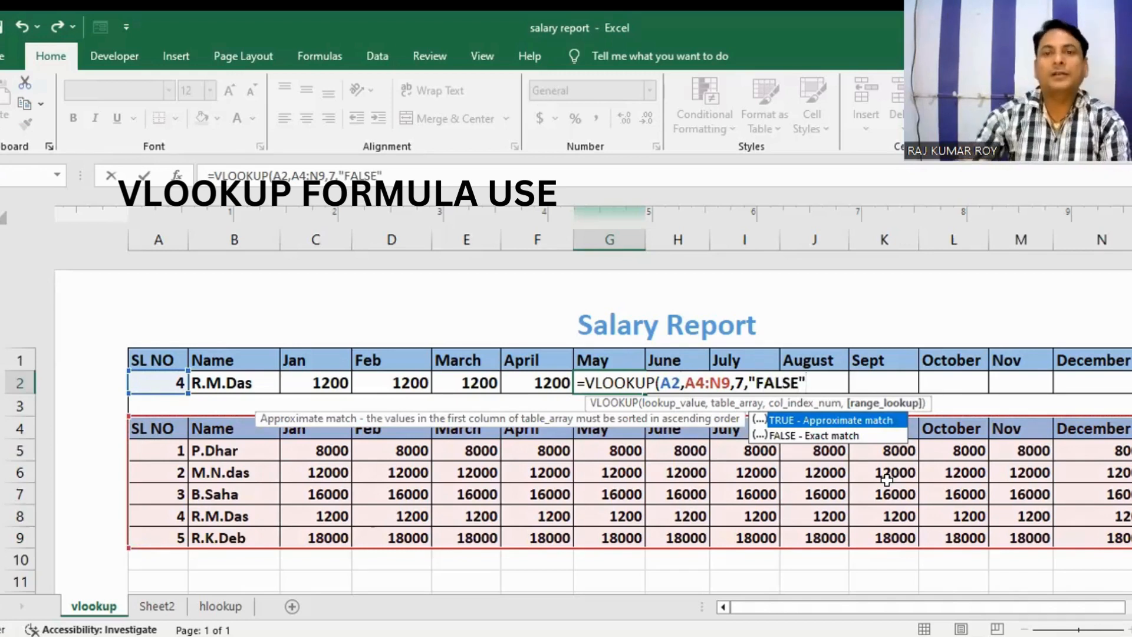
{"action": "key", "text": "Return"}
Step: Start a VLOOKUP formula in the June cell H2 with A2 as the lookup value
{"action": "left_click", "coordinate": [659, 377]}
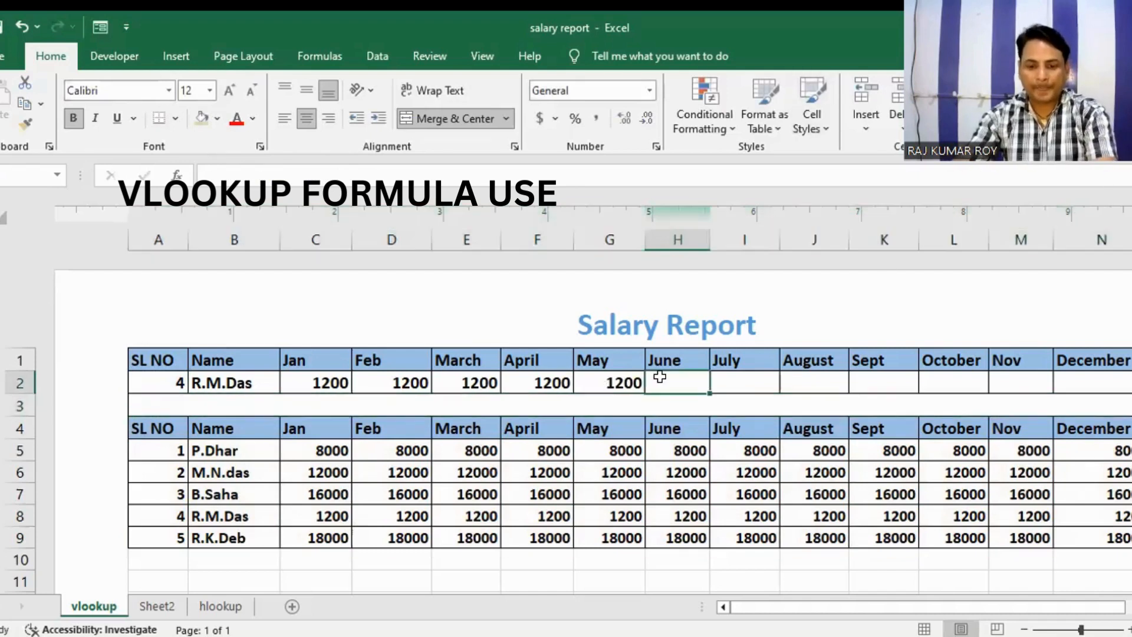
{"action": "type", "text": "="}
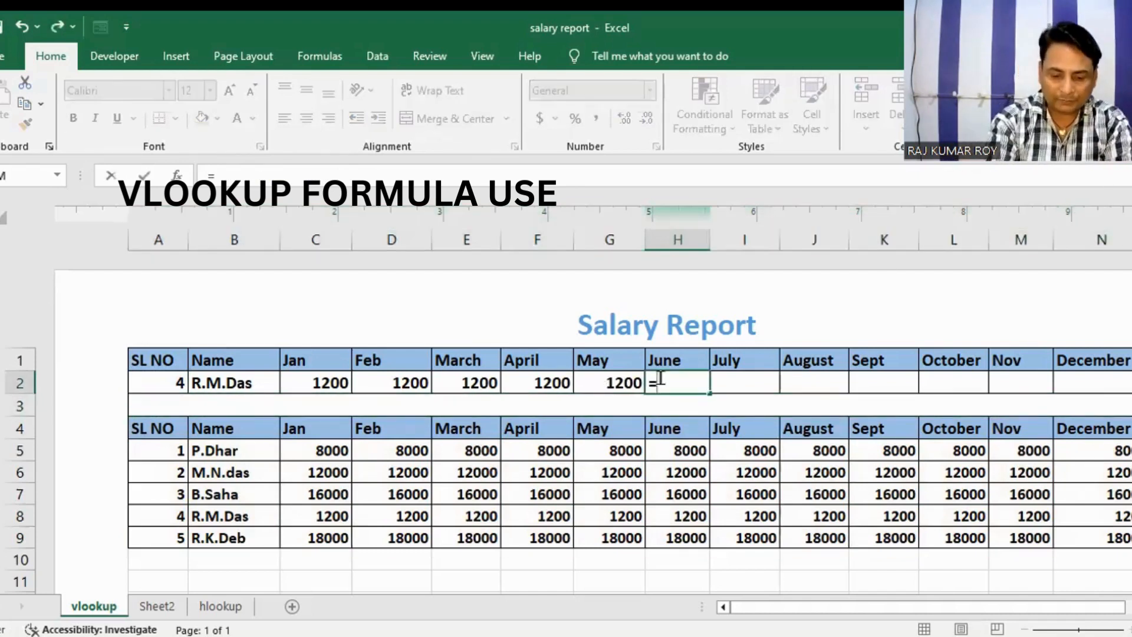
{"action": "type", "text": "VLOOKU"}
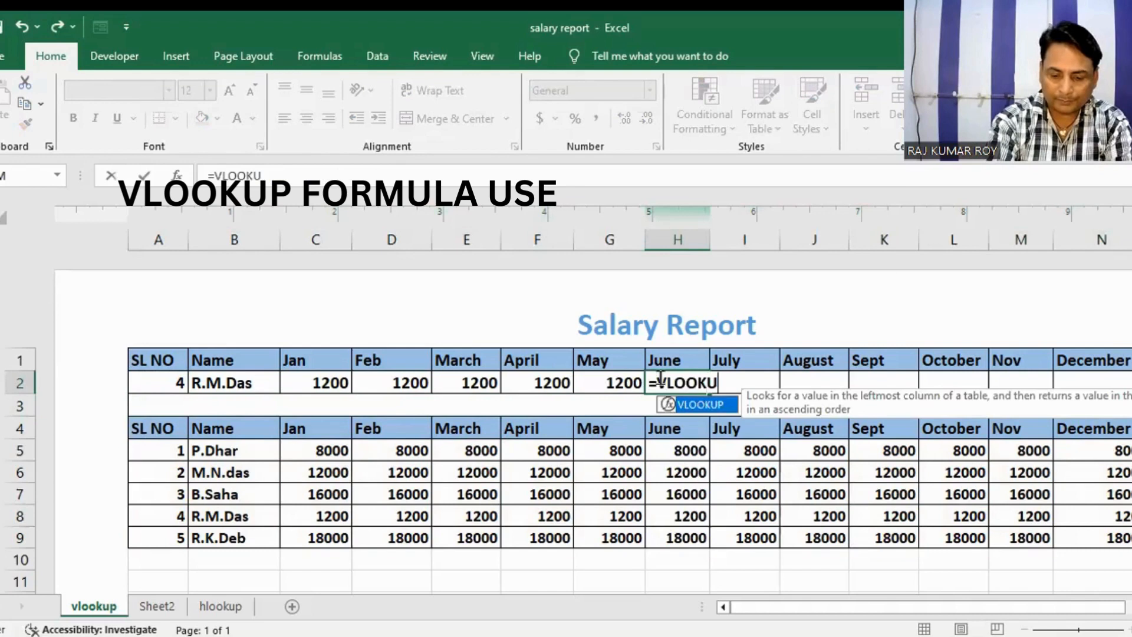
{"action": "type", "text": "P("}
{"action": "left_click", "coordinate": [177, 378]}
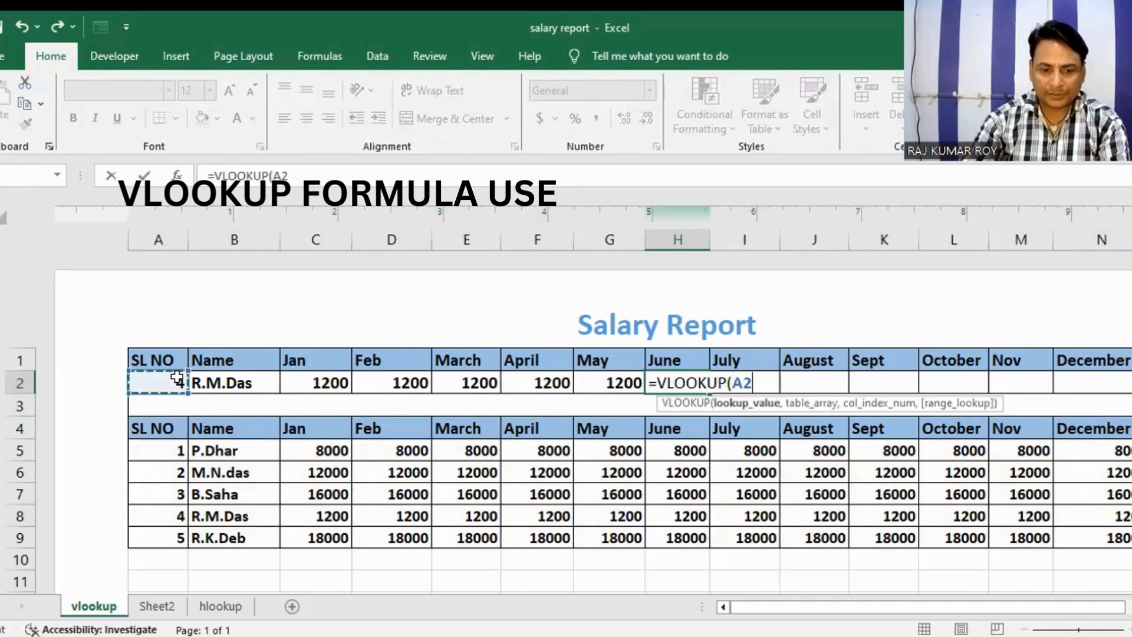
{"action": "type", "text": ","}
Step: Complete the H2 formula with table array A4:N9, column index 8 and "FALSE" as the range lookup
{"action": "left_click", "coordinate": [137, 426]}
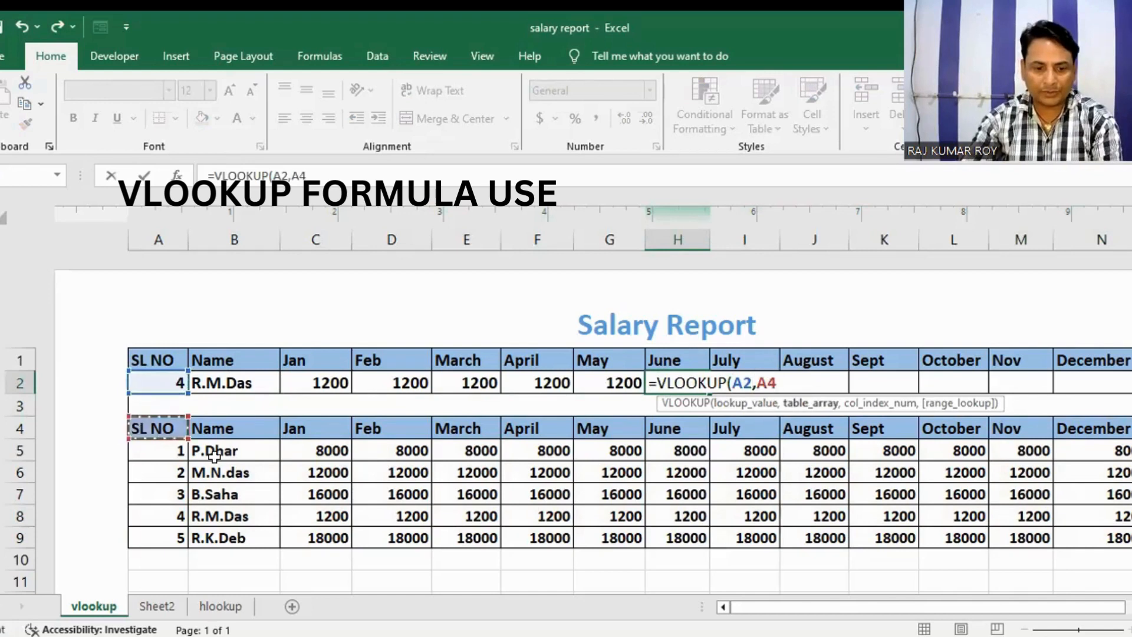
{"action": "left_click", "coordinate": [1056, 539], "text": "shift"}
{"action": "type", "text": ","}
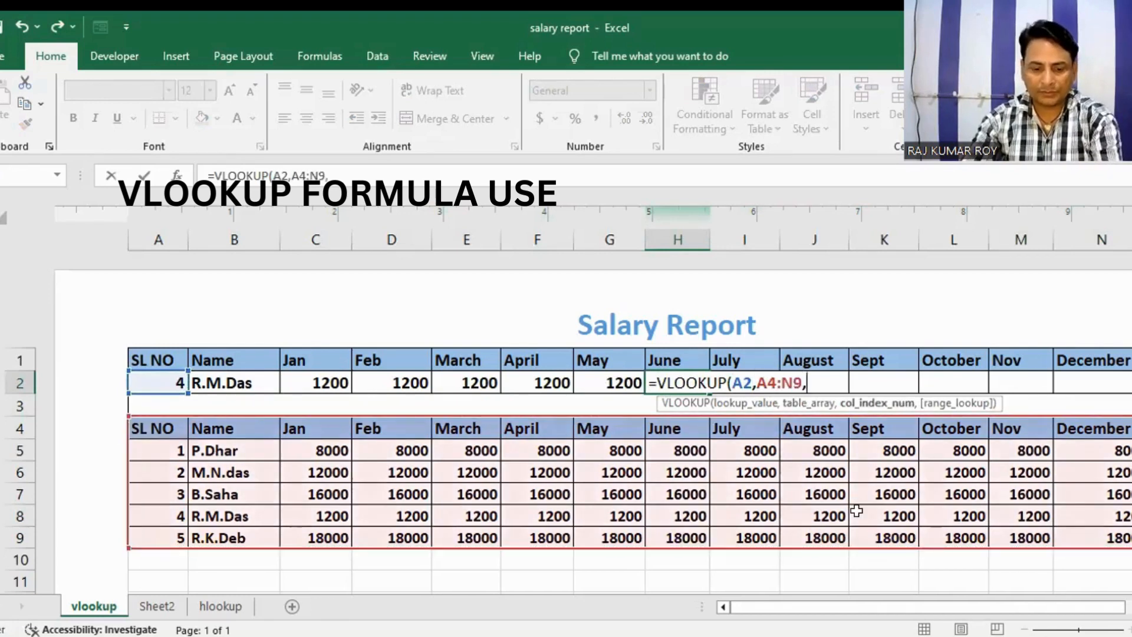
{"action": "type", "text": "8"}
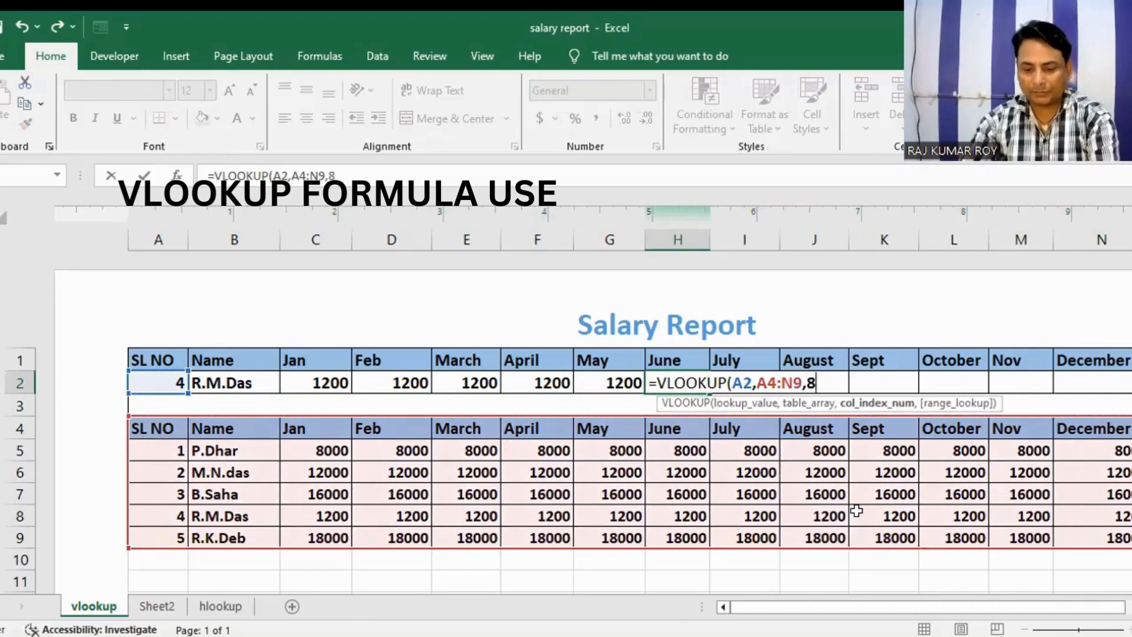
{"action": "type", "text": ",\"FALSE"}
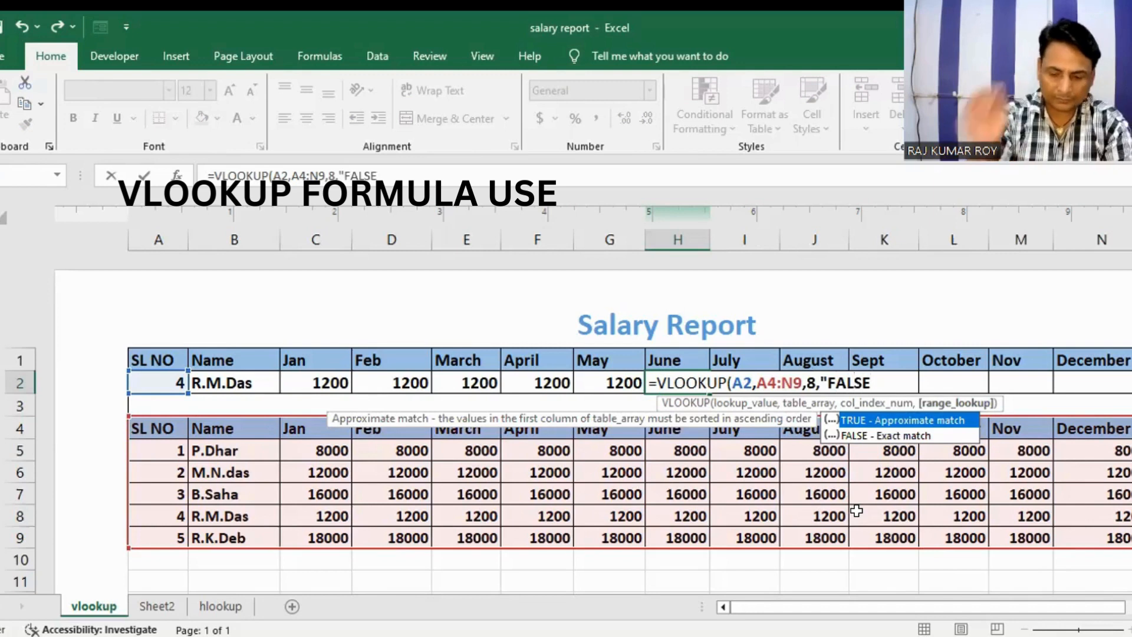
{"action": "type", "text": ")"}
{"action": "key", "text": "BackSpace"}
{"action": "type", "text": "\""}
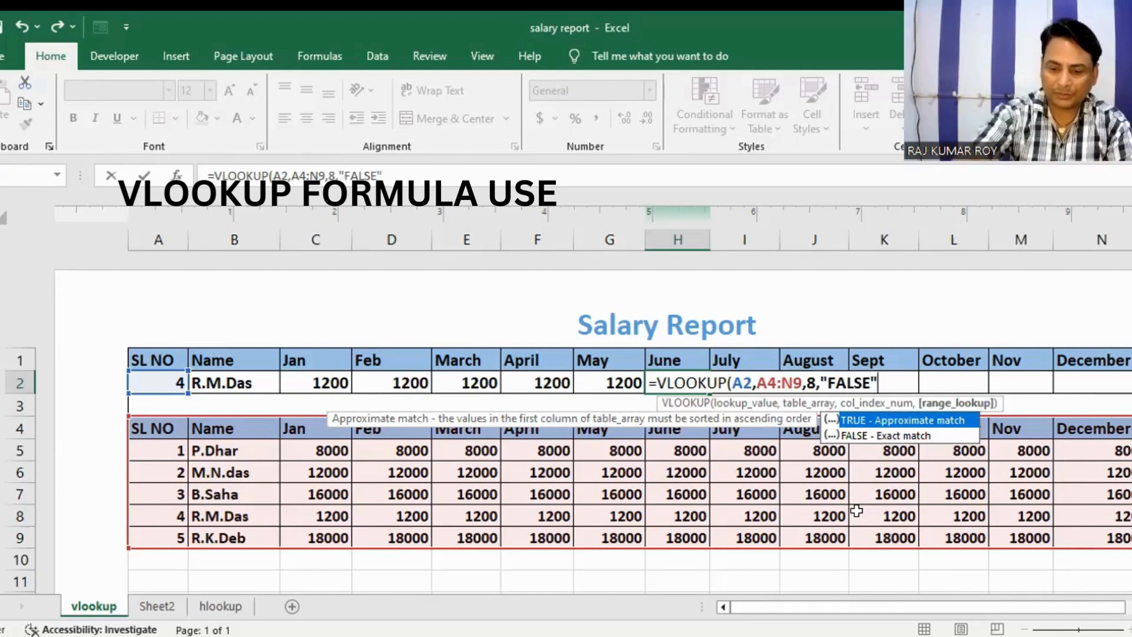
{"action": "key", "text": "Return"}
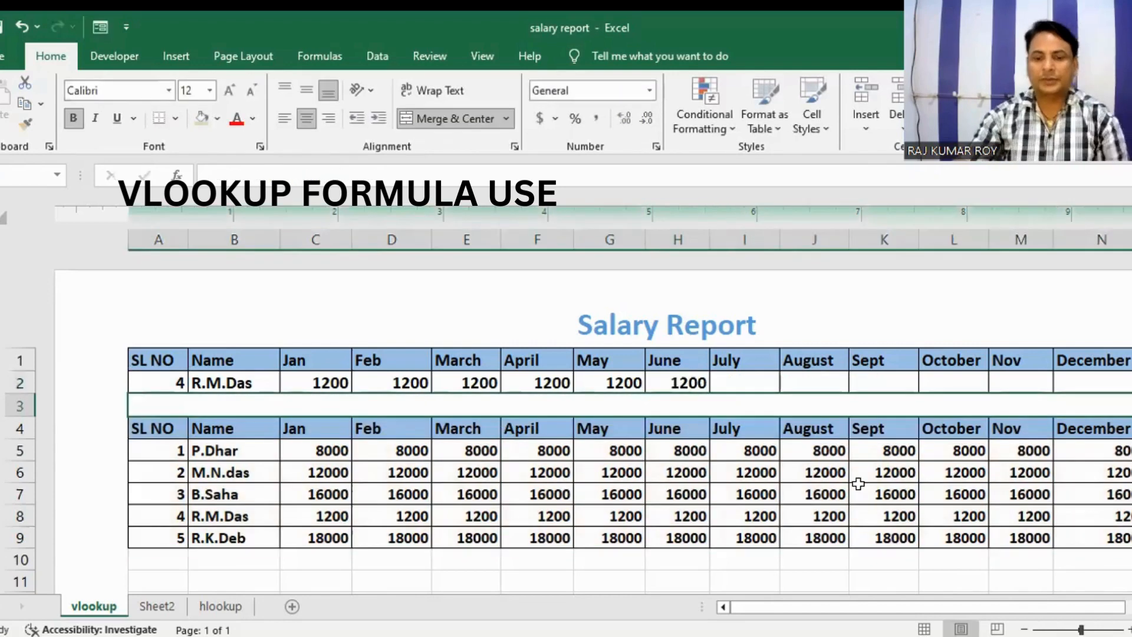
Step: Start a VLOOKUP formula in the July cell I2 with A2 as the lookup value
{"action": "left_click", "coordinate": [739, 378]}
{"action": "type", "text": "="}
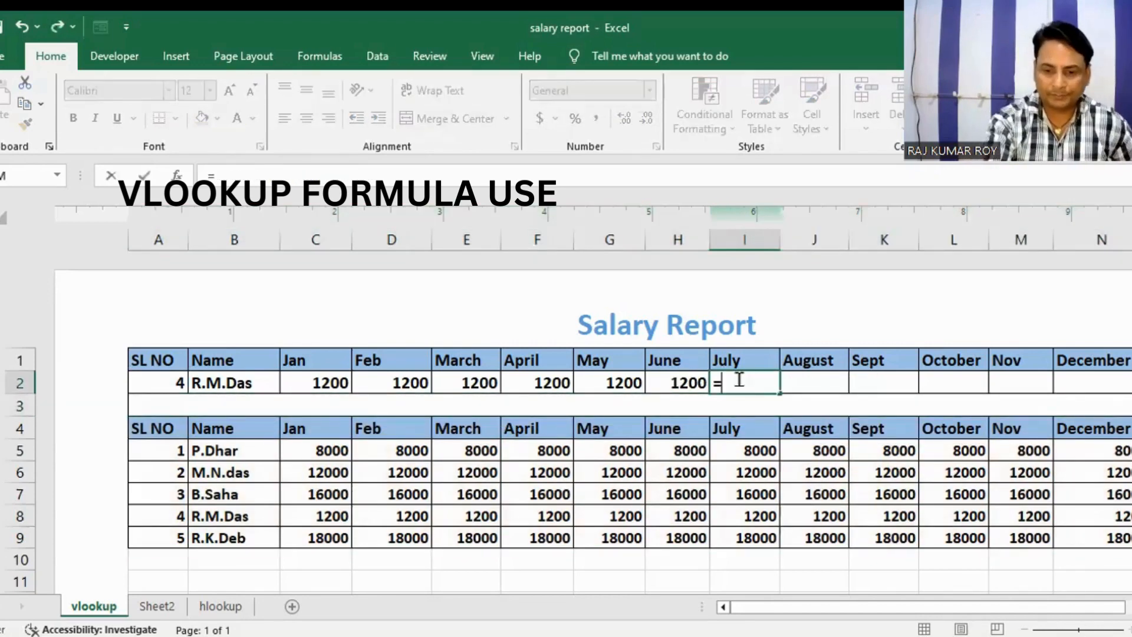
{"action": "type", "text": "VLOOKUP"}
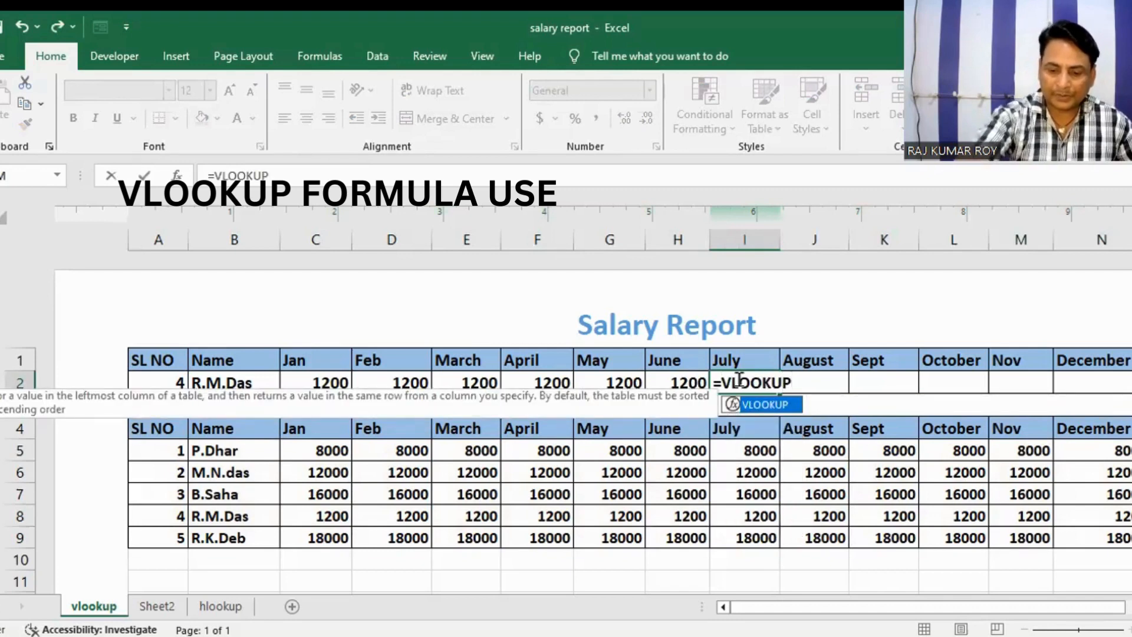
{"action": "type", "text": "("}
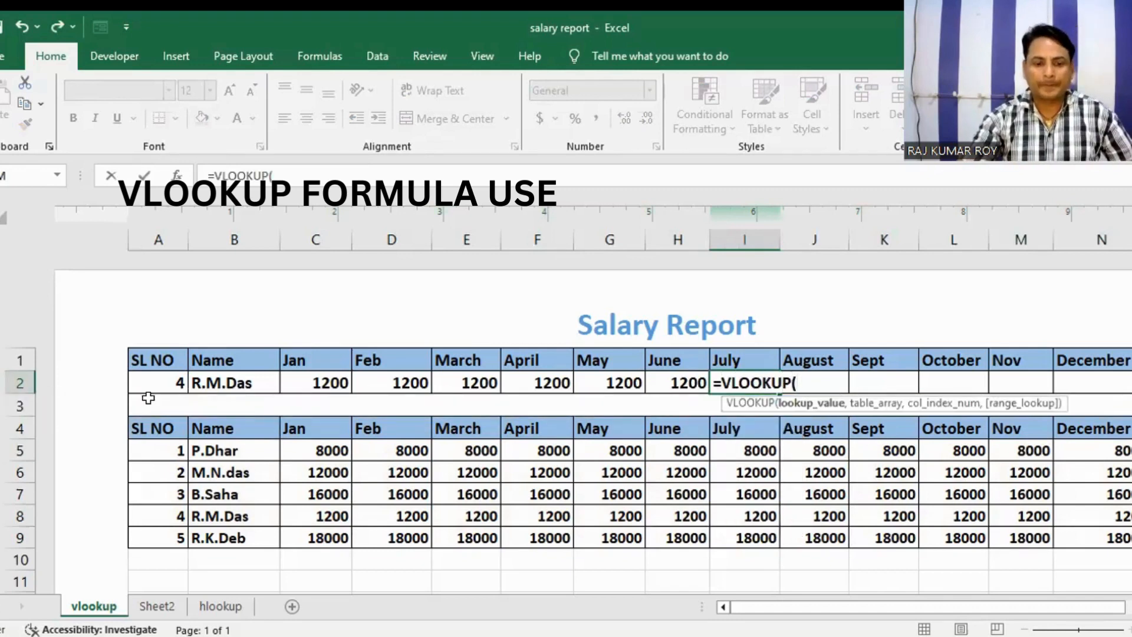
{"action": "left_click", "coordinate": [160, 381]}
{"action": "type", "text": ","}
Step: Complete the I2 formula with table array A4:N9, column index 9 and "FALSE" as the range lookup
{"action": "left_click_drag", "start_coordinate": [157, 426], "coordinate": [1084, 528]}
{"action": "type", "text": ","}
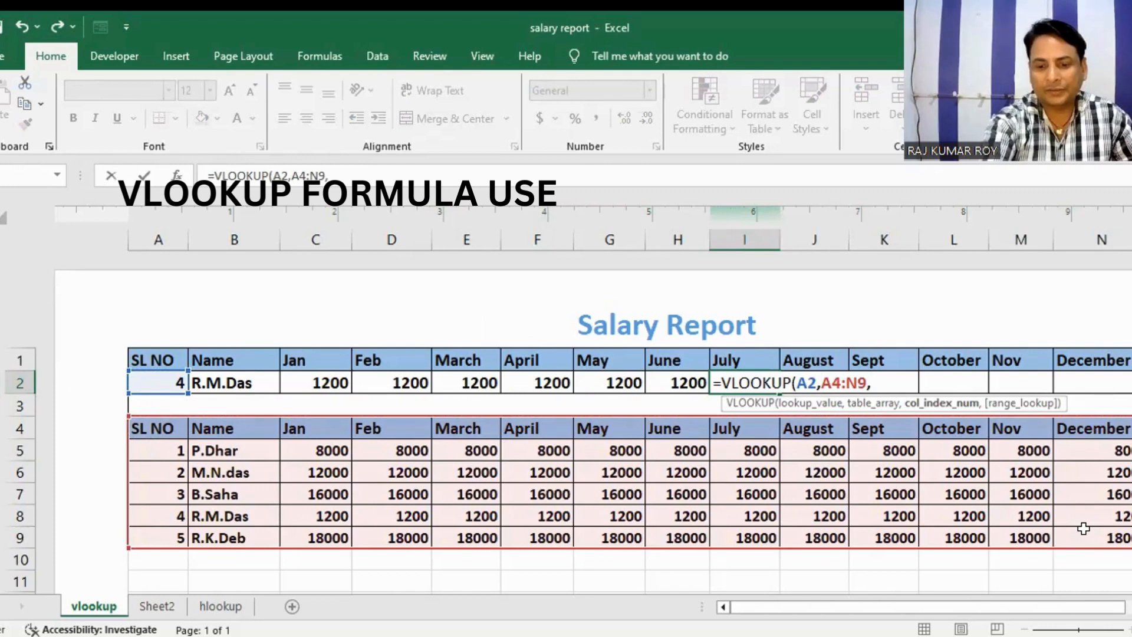
{"action": "type", "text": "9"}
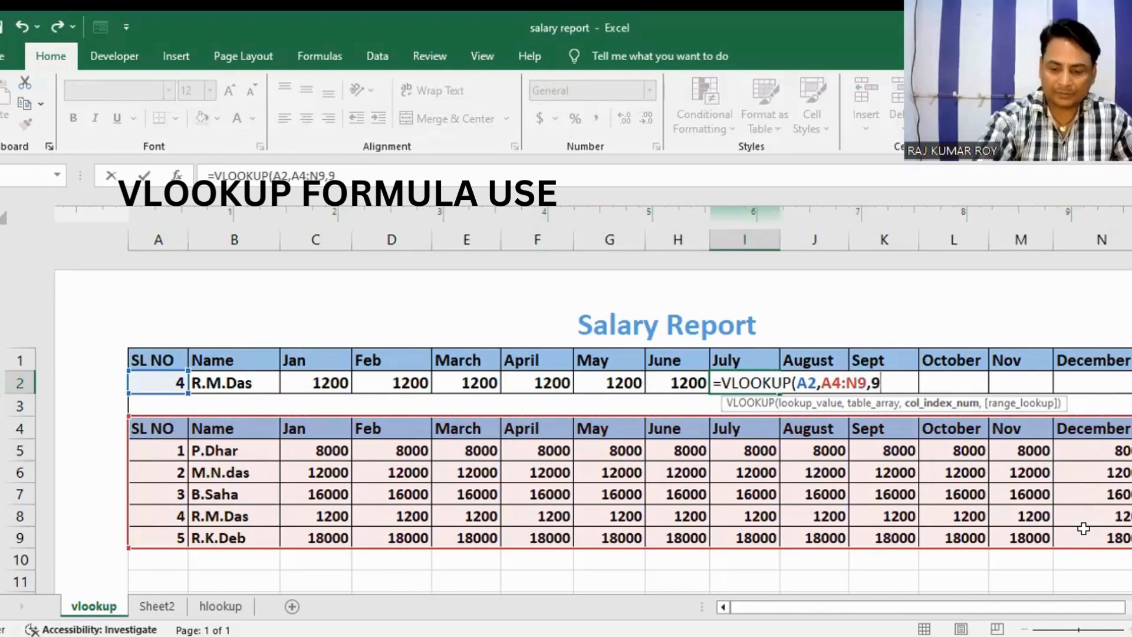
{"action": "type", "text": ",\""}
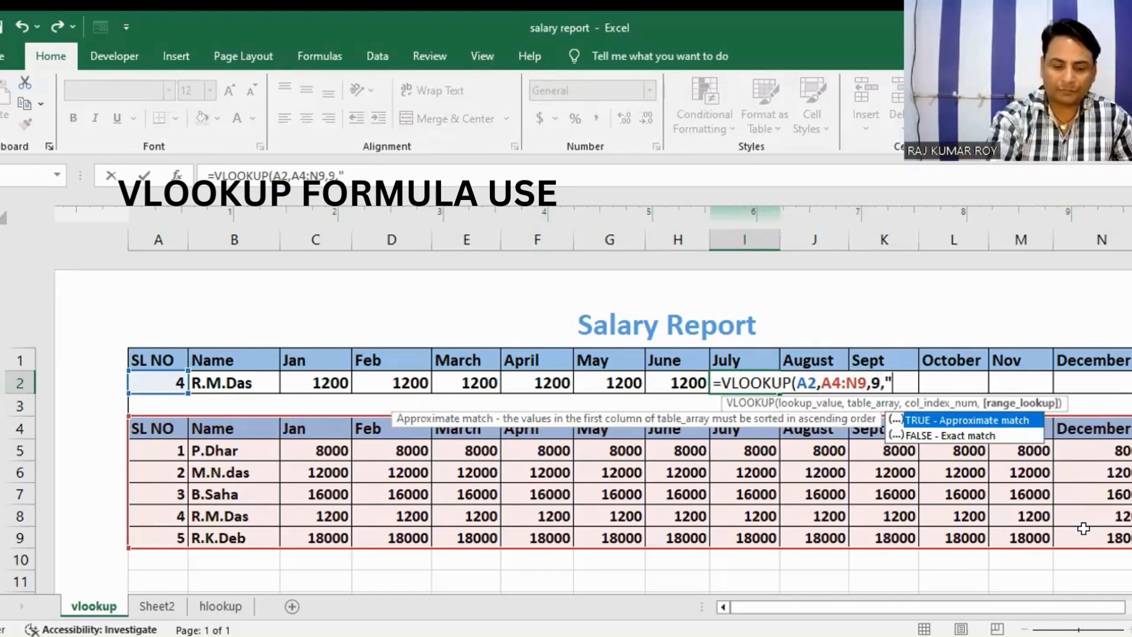
{"action": "type", "text": "FAL"}
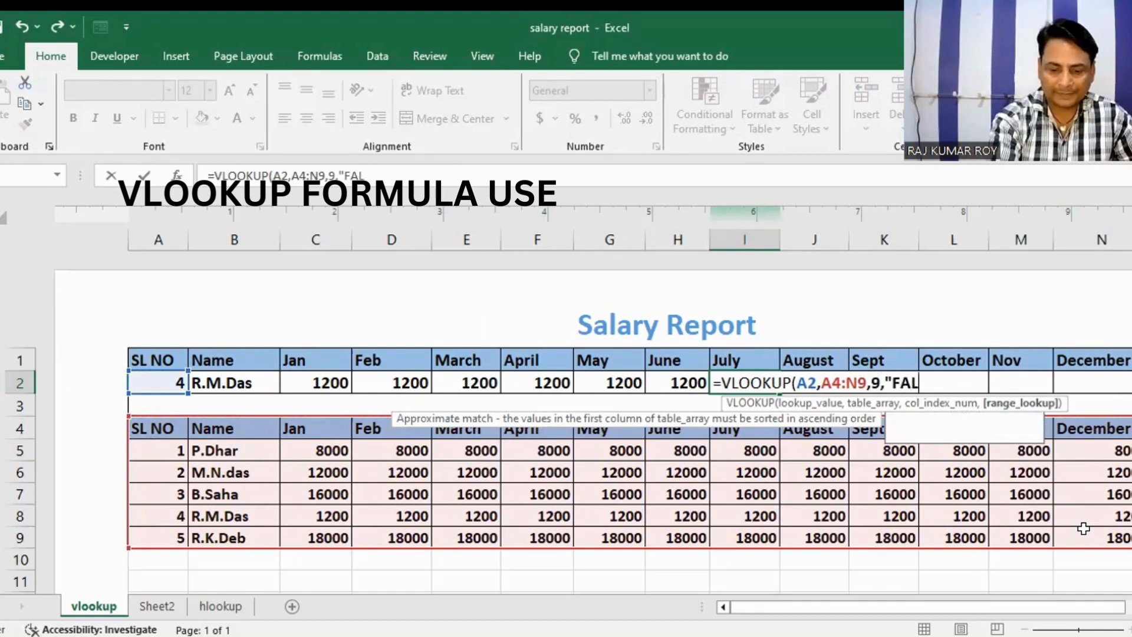
{"action": "type", "text": "SE\""}
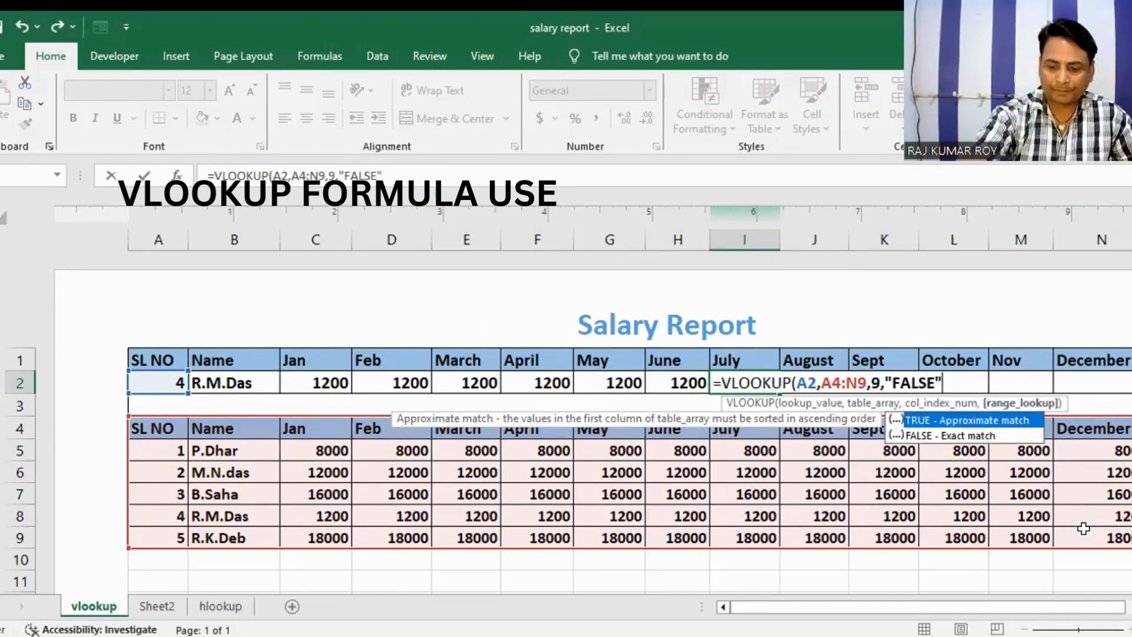
{"action": "key", "text": "Return"}
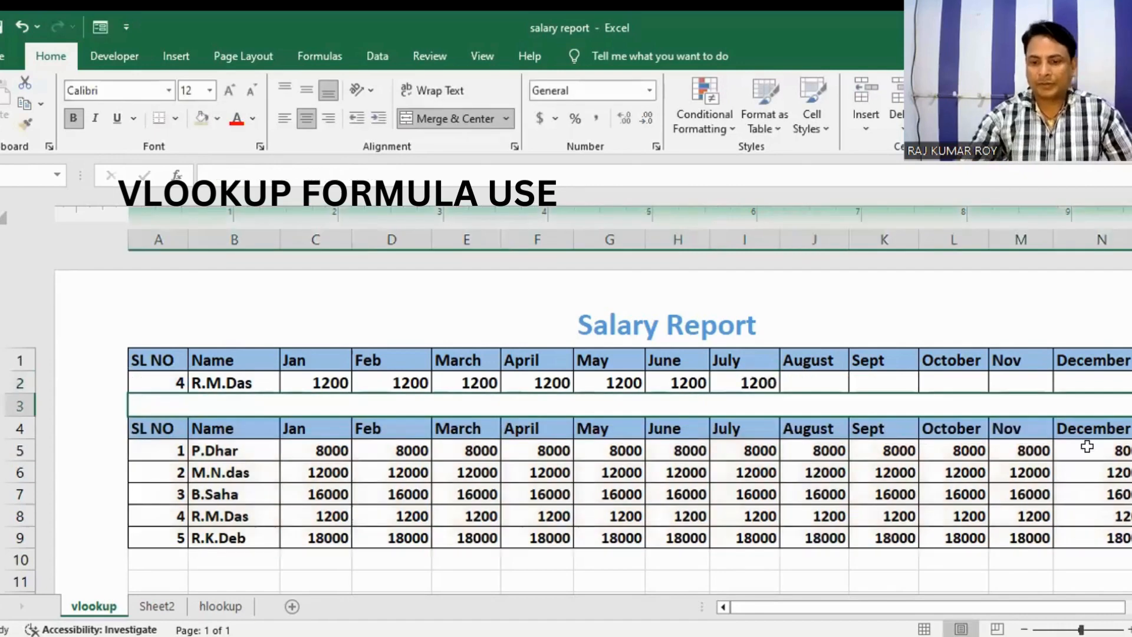
Step: Start a VLOOKUP formula in the August cell J2 with A2 as the lookup value
{"action": "left_click", "coordinate": [810, 380]}
{"action": "type", "text": "="}
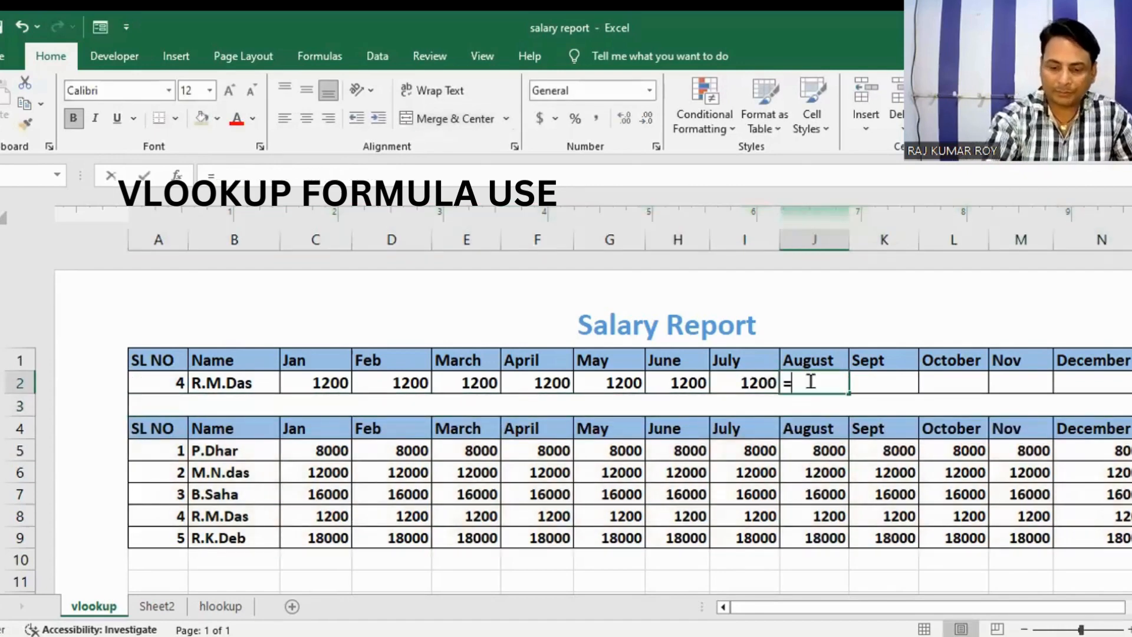
{"action": "type", "text": "VLO"}
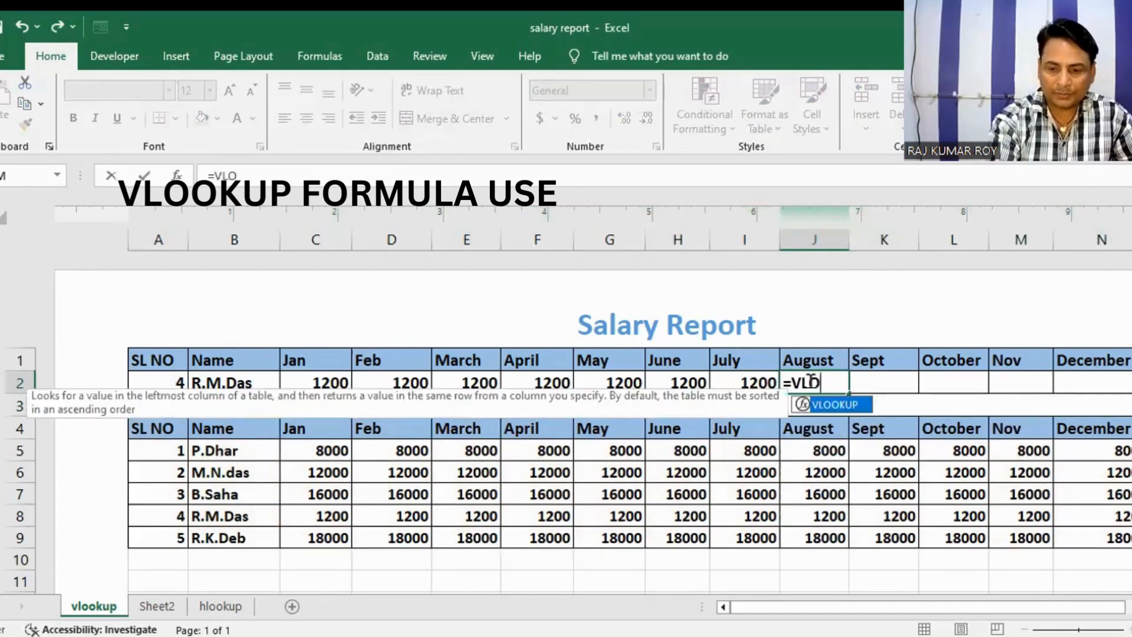
{"action": "type", "text": "OKUP"}
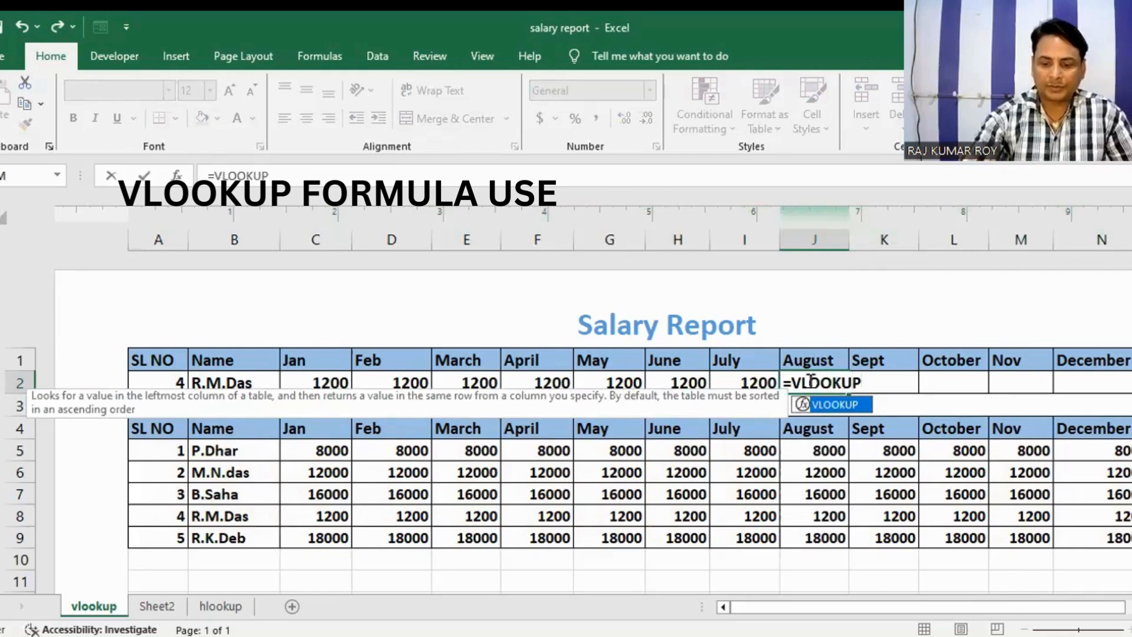
{"action": "type", "text": "("}
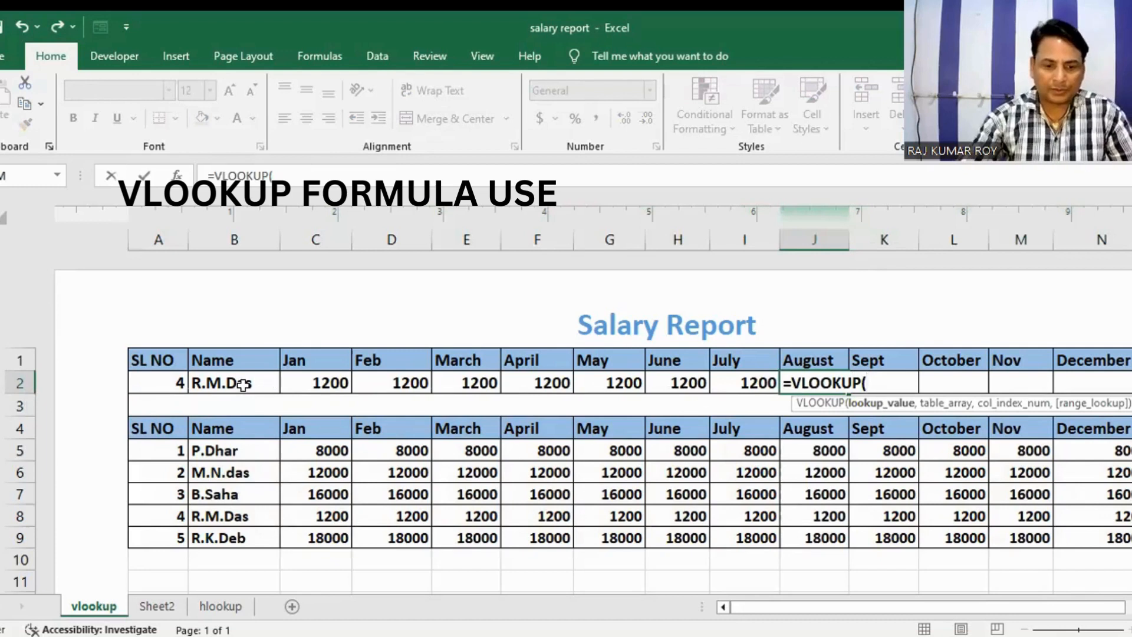
{"action": "left_click", "coordinate": [162, 384]}
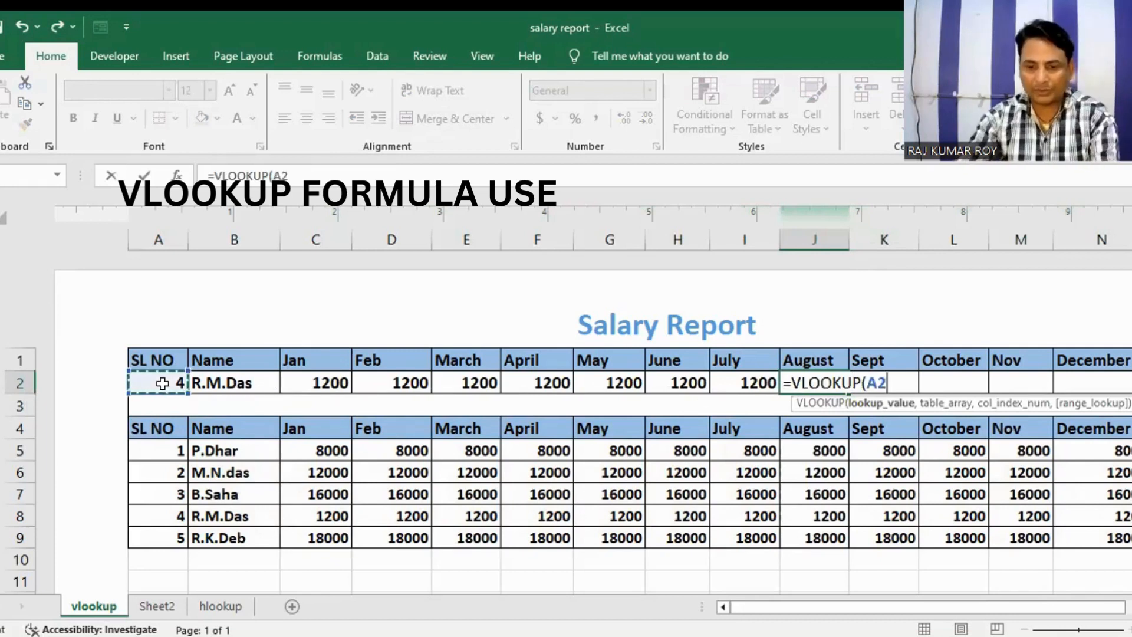
{"action": "type", "text": ","}
Step: Complete the J2 formula with table array A4:N9, column index 10 and "FALSE" as the range lookup
{"action": "left_click_drag", "start_coordinate": [154, 428], "coordinate": [1091, 538]}
{"action": "type", "text": ","}
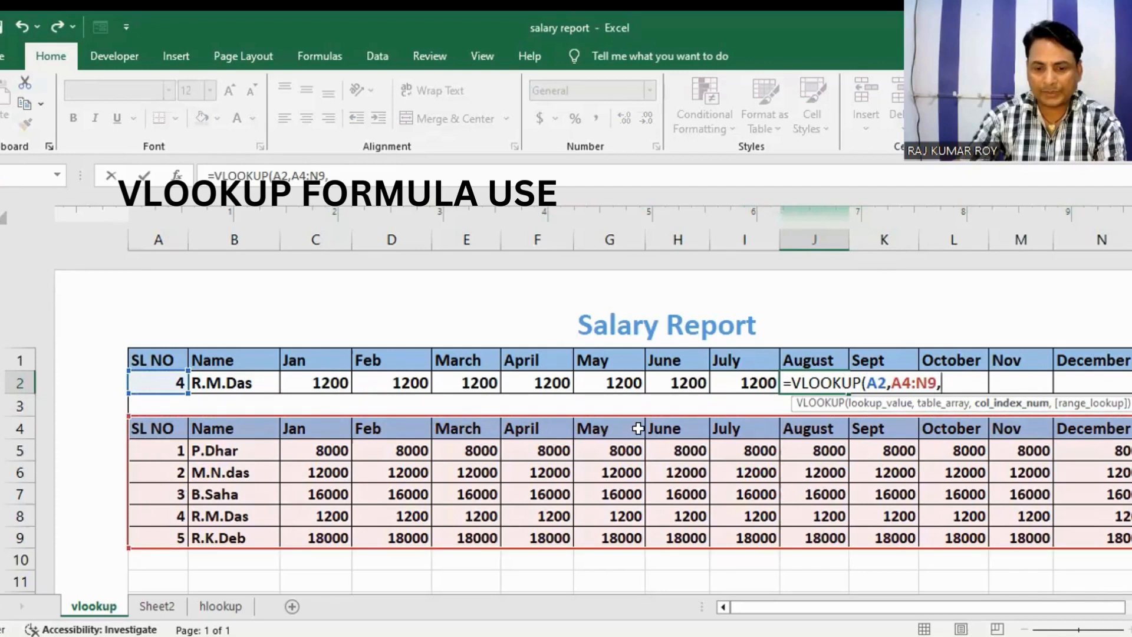
{"action": "type", "text": "1-"}
{"action": "key", "text": "BackSpace"}
{"action": "type", "text": "0,\"FA"}
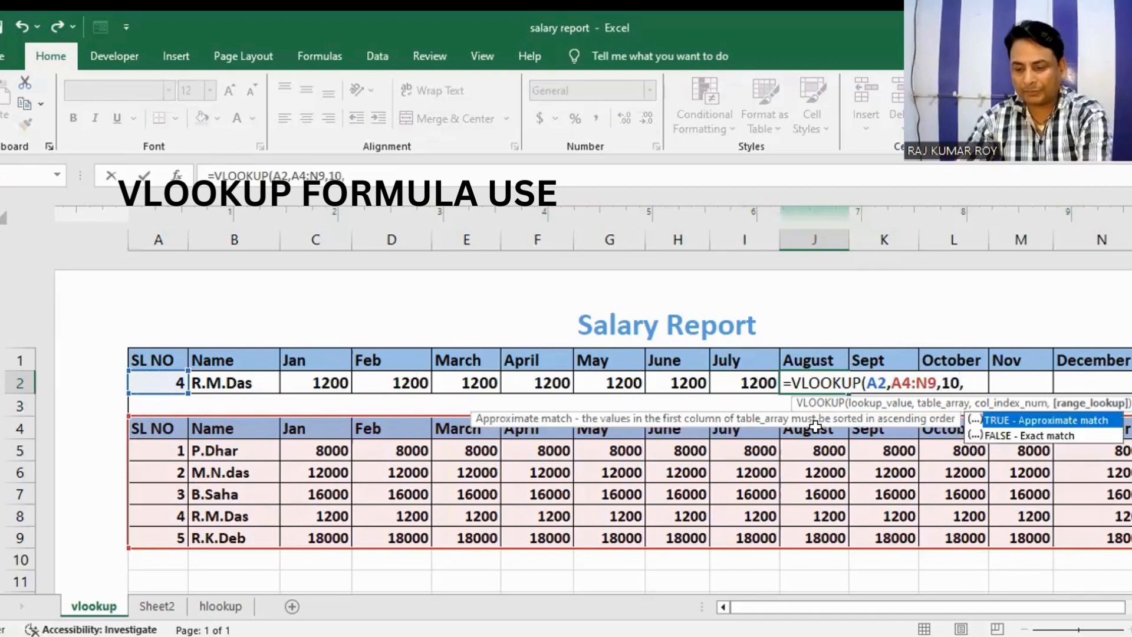
{"action": "type", "text": "LSE\""}
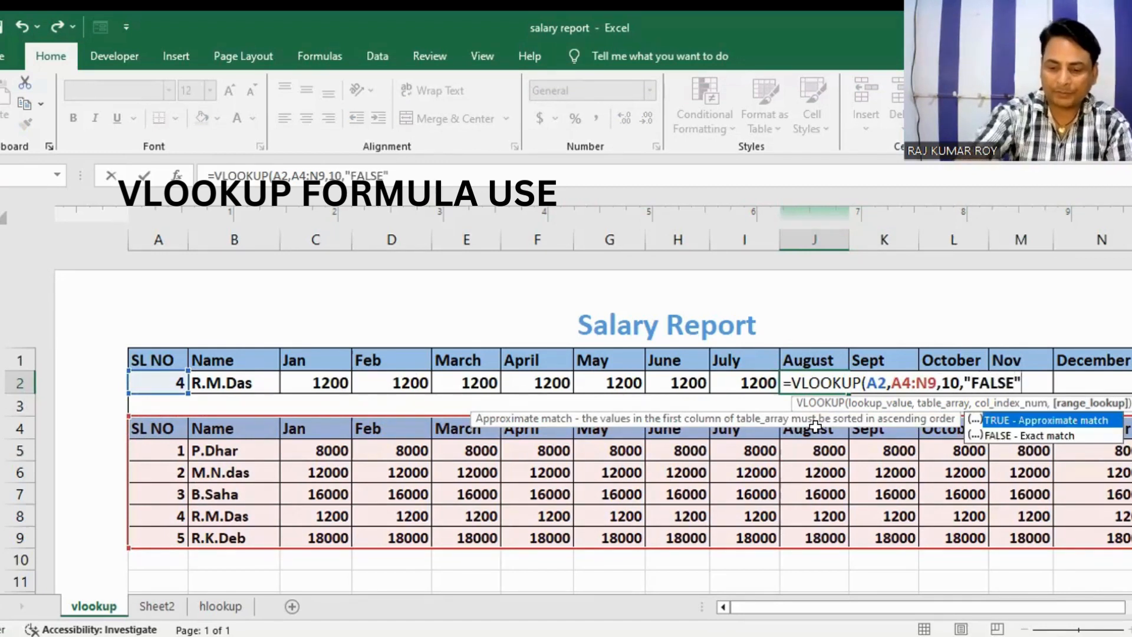
{"action": "key", "text": "Return"}
Step: Start a VLOOKUP formula in the Sept cell K2 with A2 as the lookup value
{"action": "left_click", "coordinate": [871, 377]}
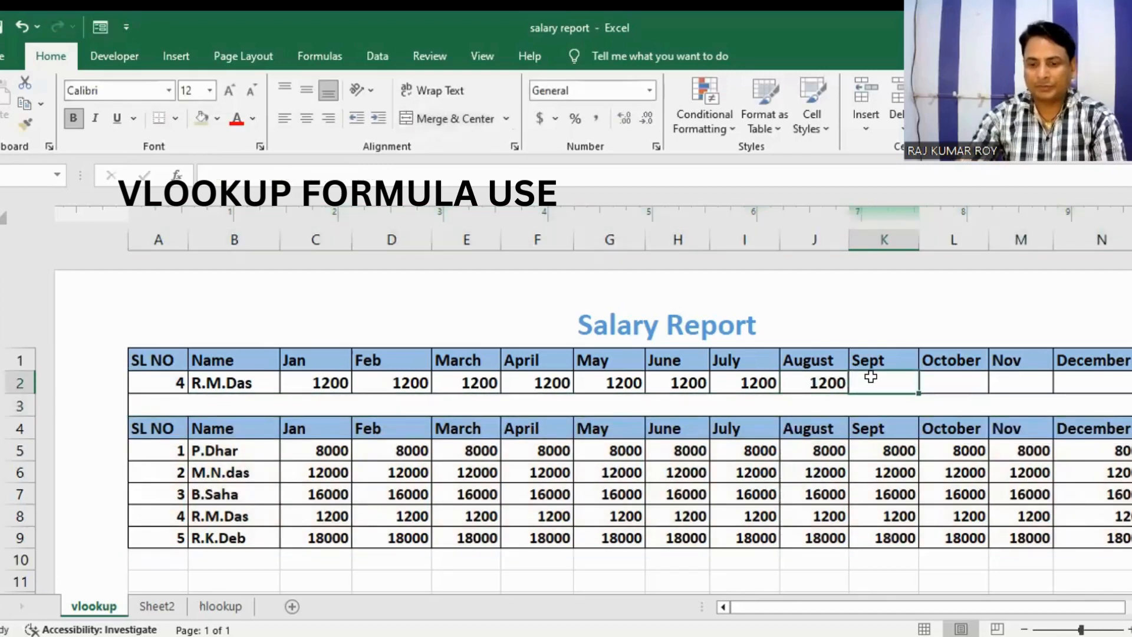
{"action": "type", "text": "="}
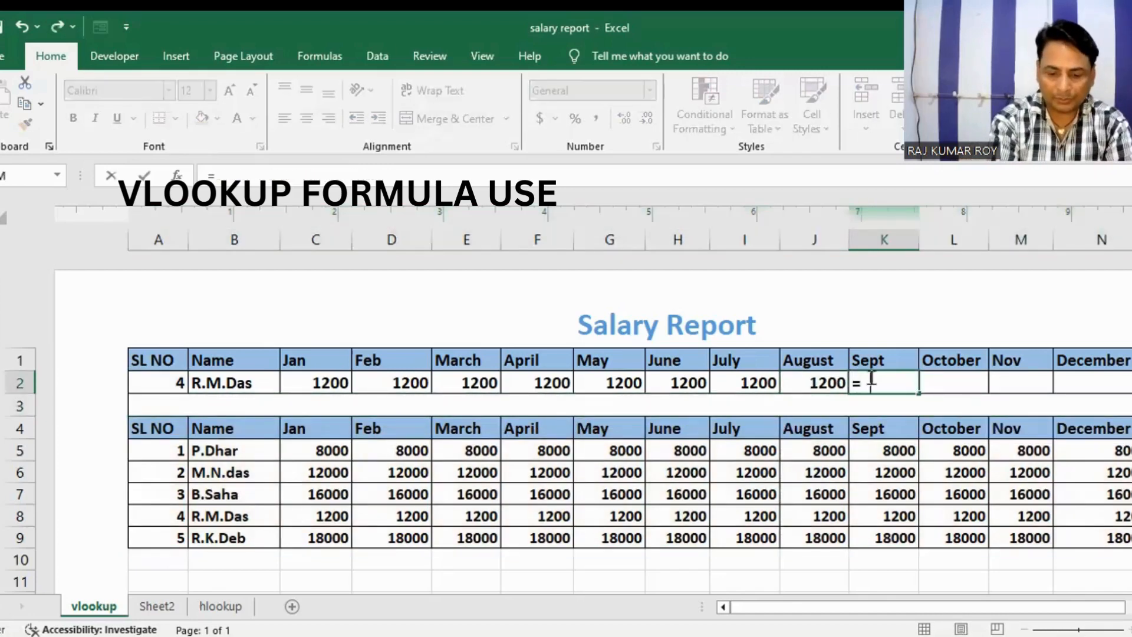
{"action": "type", "text": "V"}
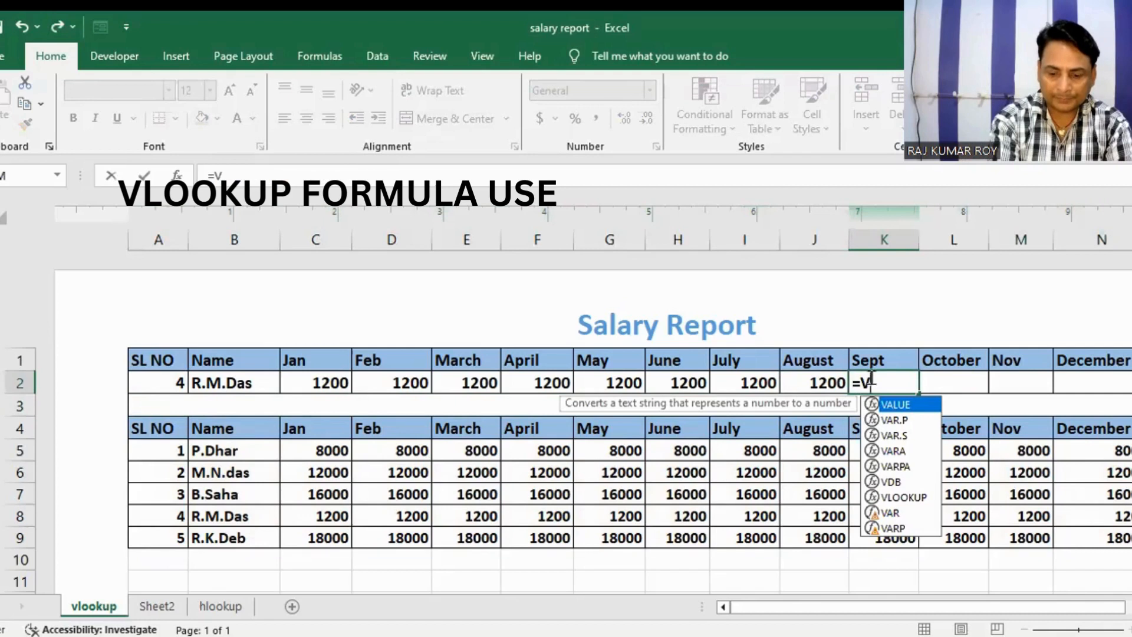
{"action": "type", "text": "LOOKUP"}
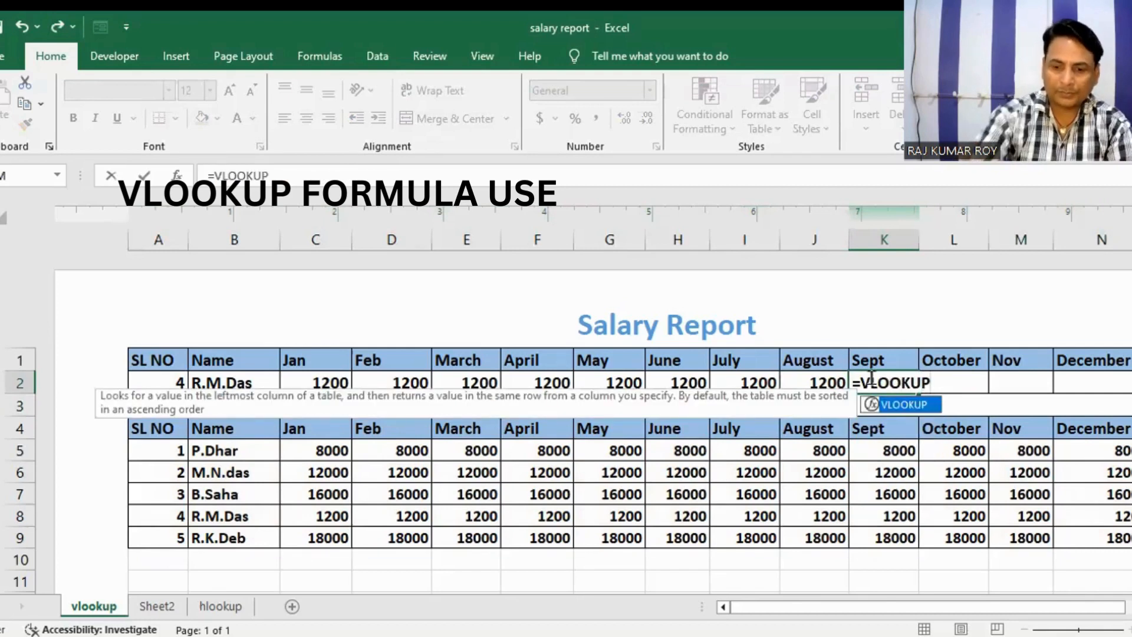
{"action": "type", "text": "("}
{"action": "left_click", "coordinate": [152, 388]}
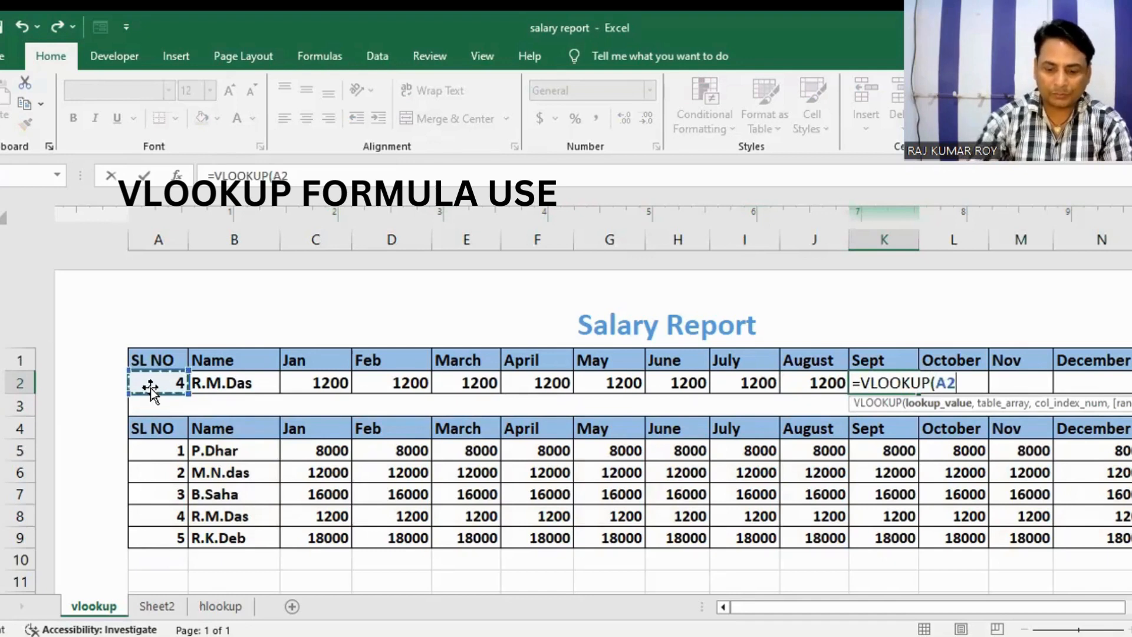
{"action": "type", "text": ","}
Step: Add table array A4:N9 and "FALSE" to the K2 formula without a column index, and enter it
{"action": "left_click", "coordinate": [178, 431]}
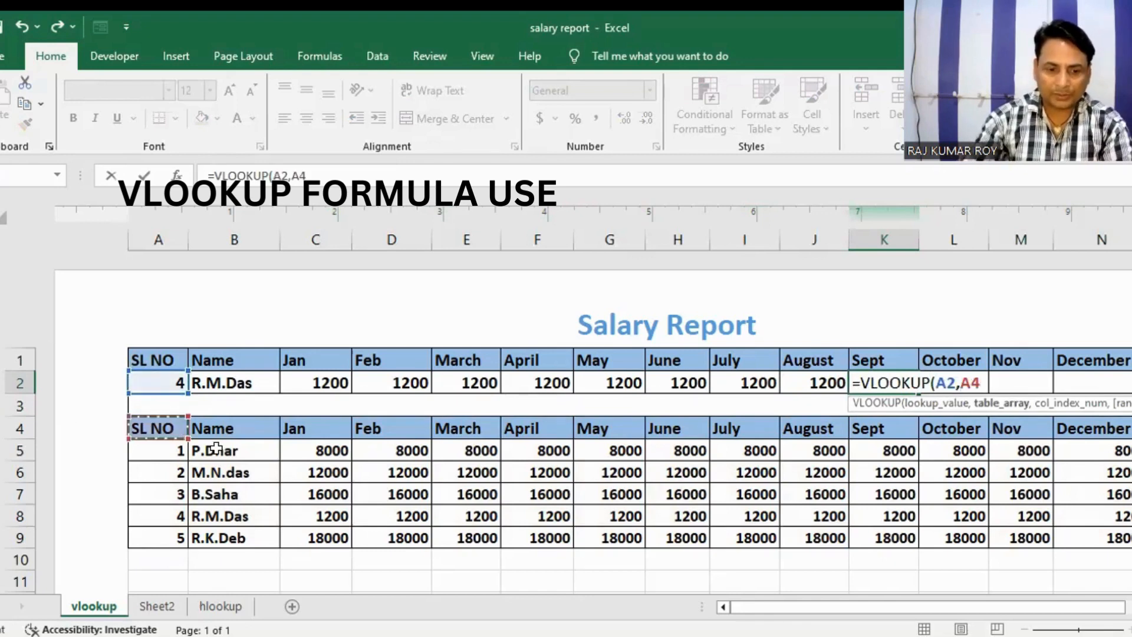
{"action": "left_click", "coordinate": [1074, 533], "text": "shift"}
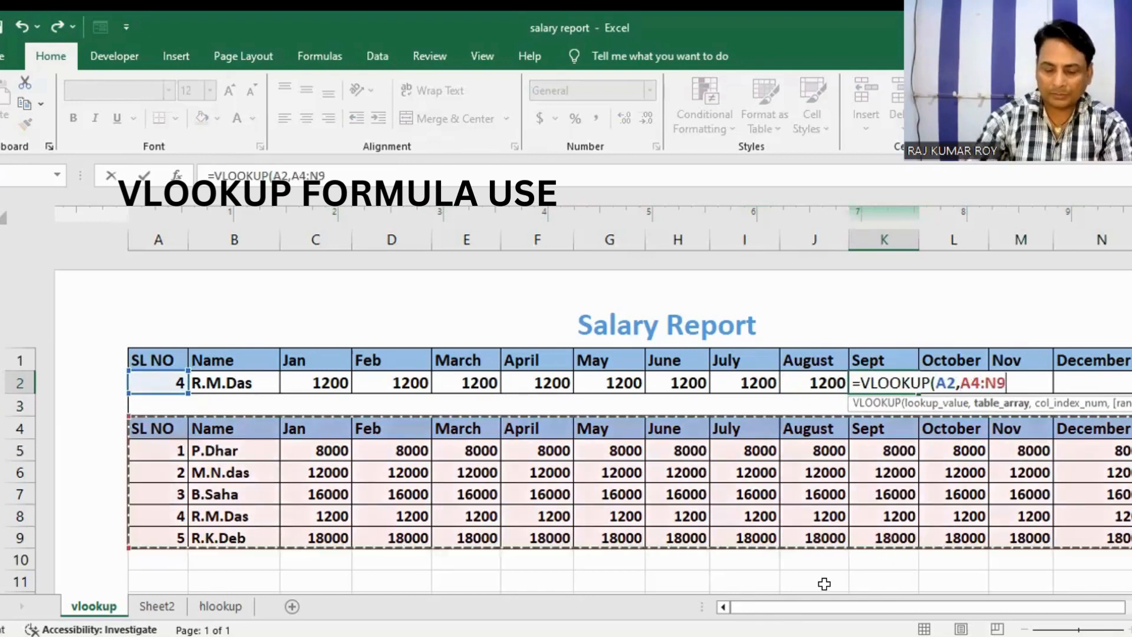
{"action": "type", "text": ","}
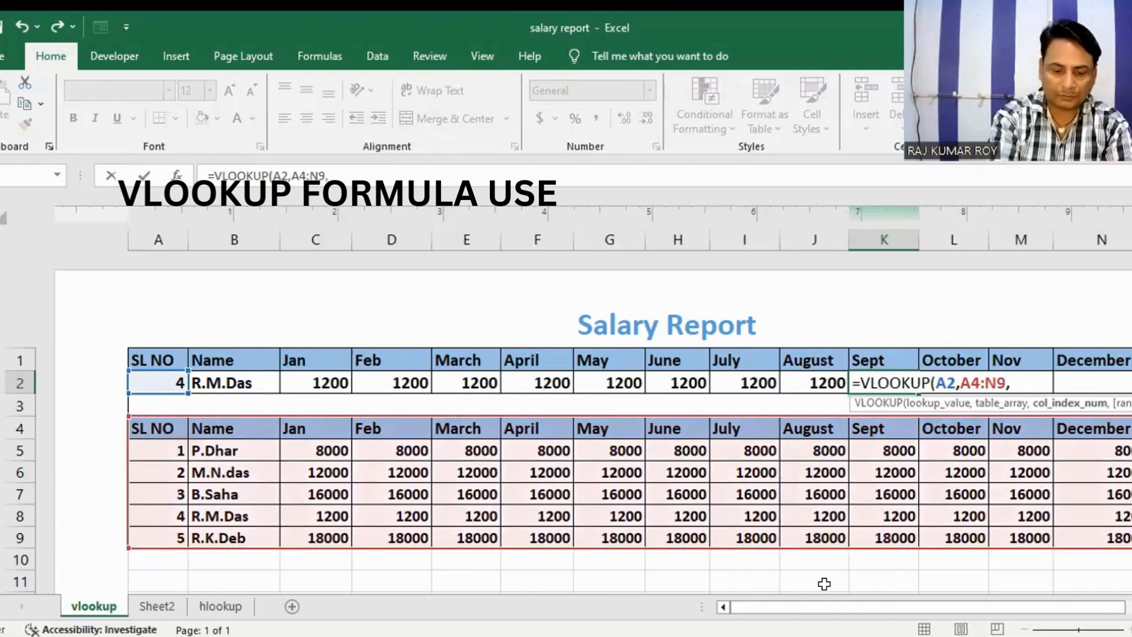
{"action": "type", "text": "\"FA"}
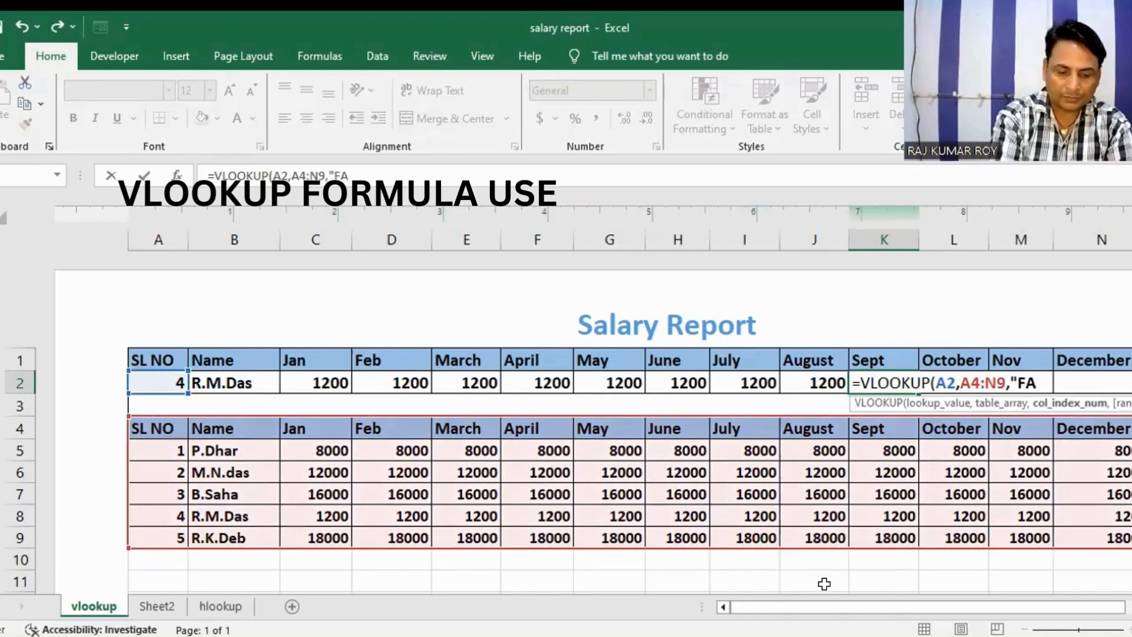
{"action": "type", "text": "LSE\")"}
{"action": "key", "text": "Return"}
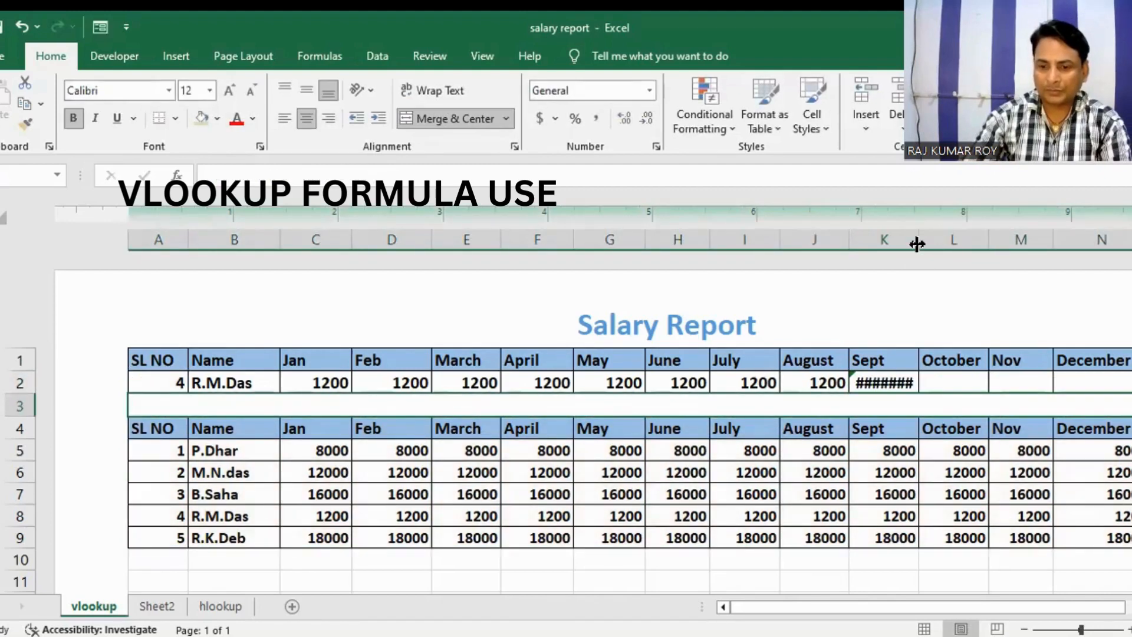
Step: Widen column K slightly and insert column index 11 before "FALSE" in the K2 formula
{"action": "left_click_drag", "start_coordinate": [917, 244], "coordinate": [921, 243]}
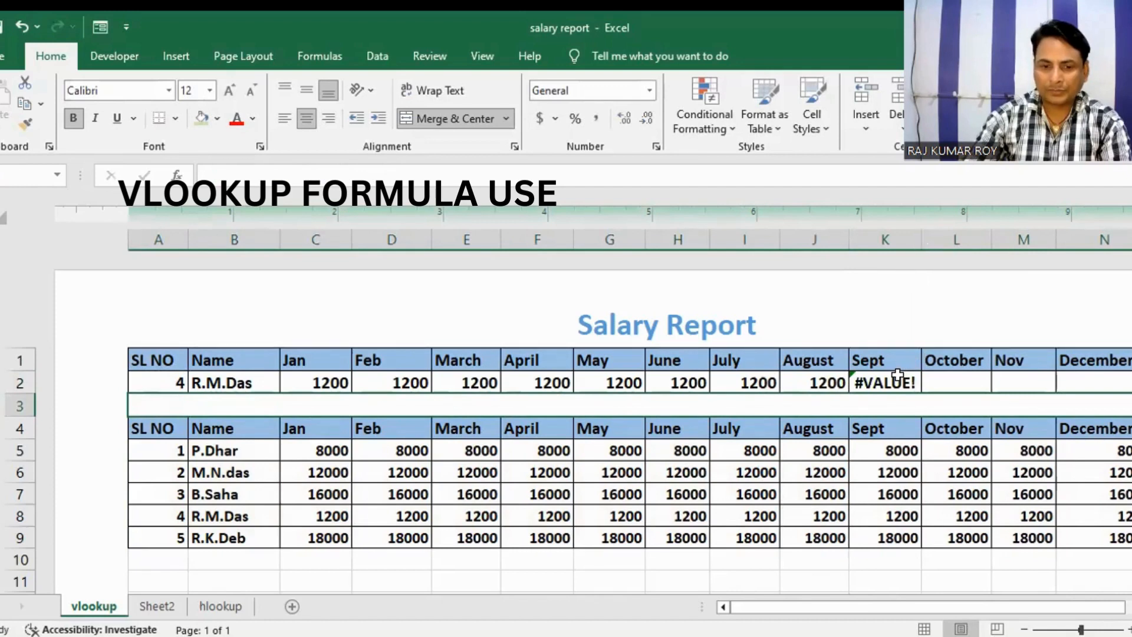
{"action": "left_click", "coordinate": [877, 378]}
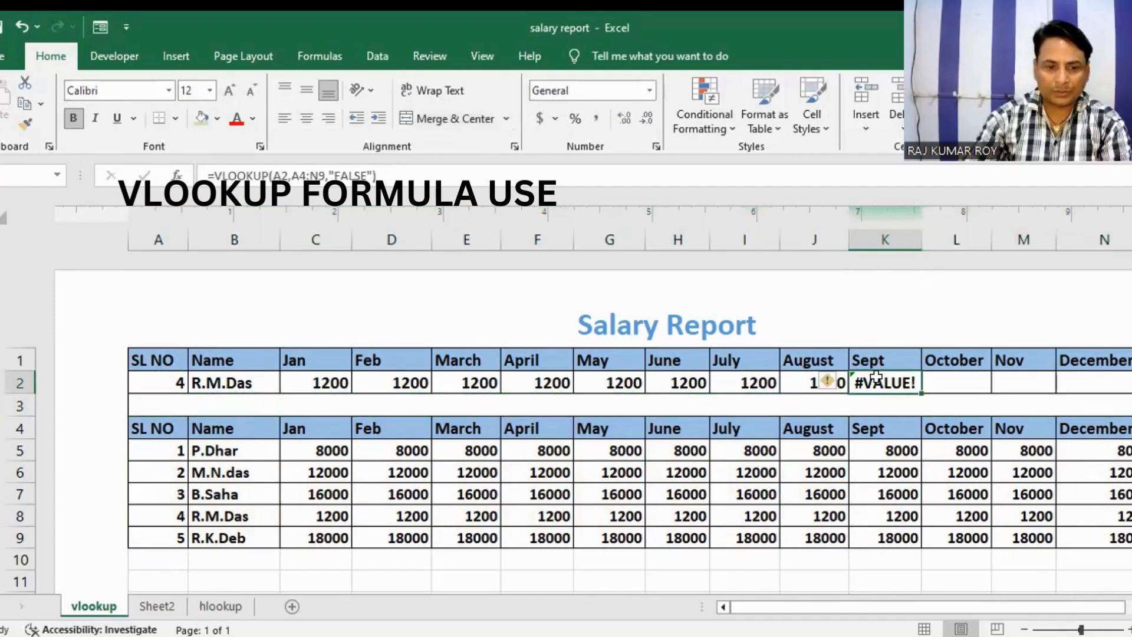
{"action": "left_click", "coordinate": [329, 174]}
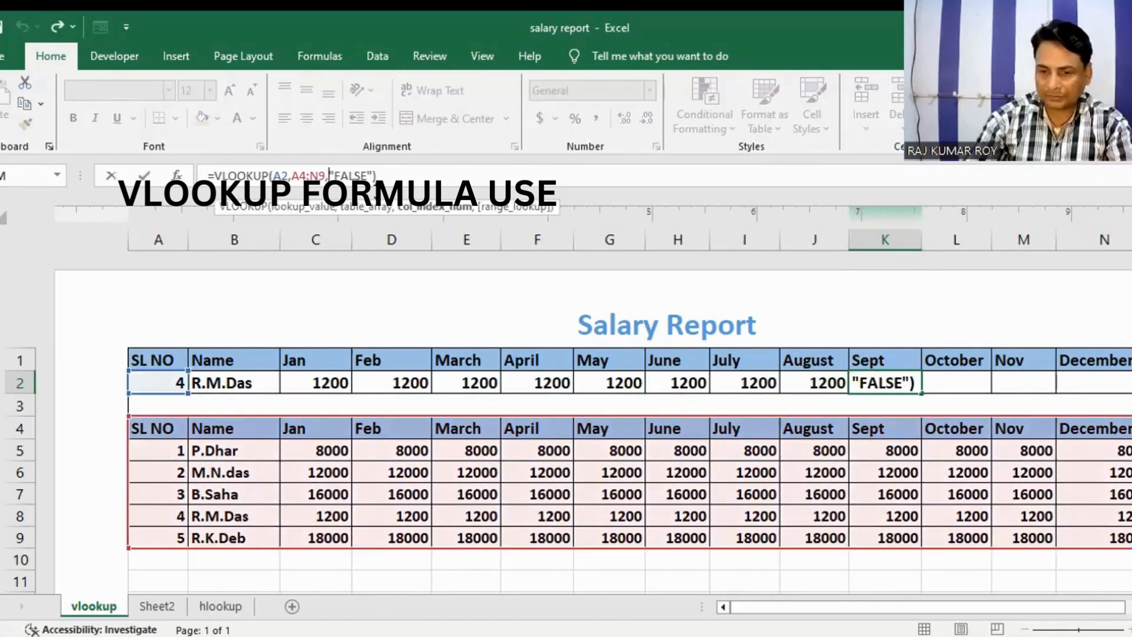
{"action": "type", "text": "1"}
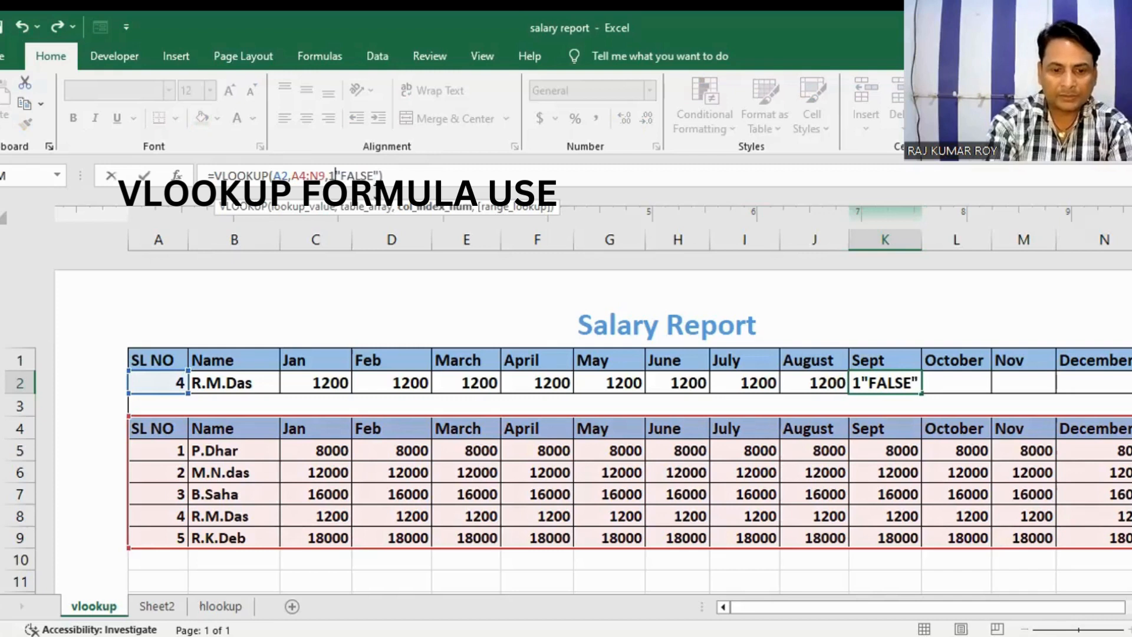
{"action": "type", "text": "1"}
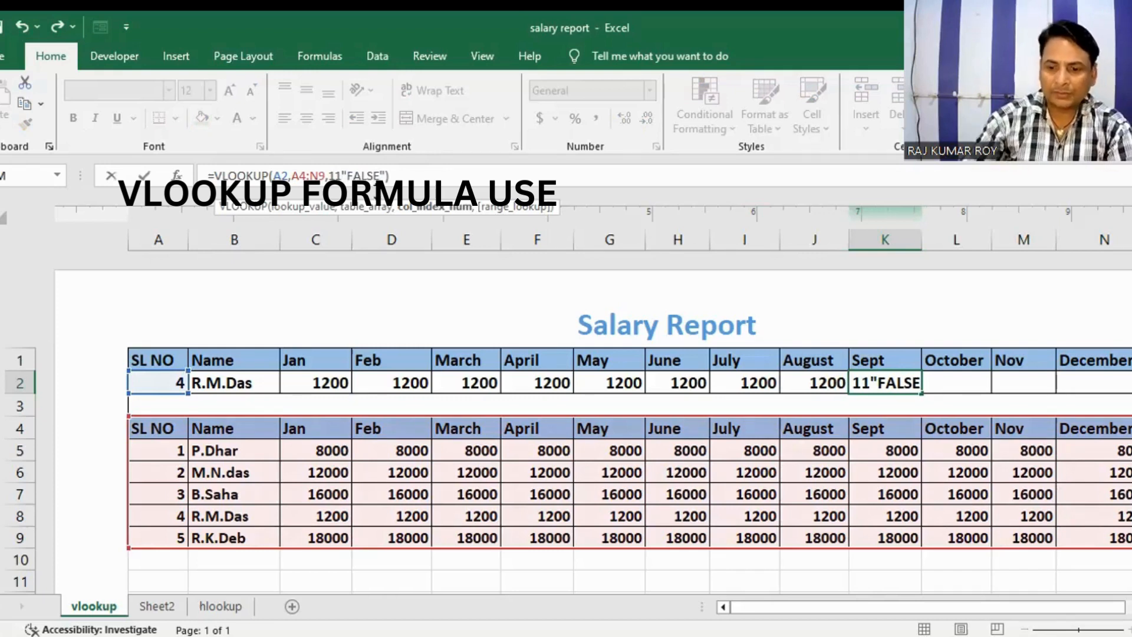
{"action": "key", "text": "Return"}
Step: Start a VLOOKUP formula in the October cell L2 with A2 as the lookup value
{"action": "left_click", "coordinate": [980, 375]}
{"action": "double_click", "coordinate": [981, 375]}
{"action": "type", "text": "=V"}
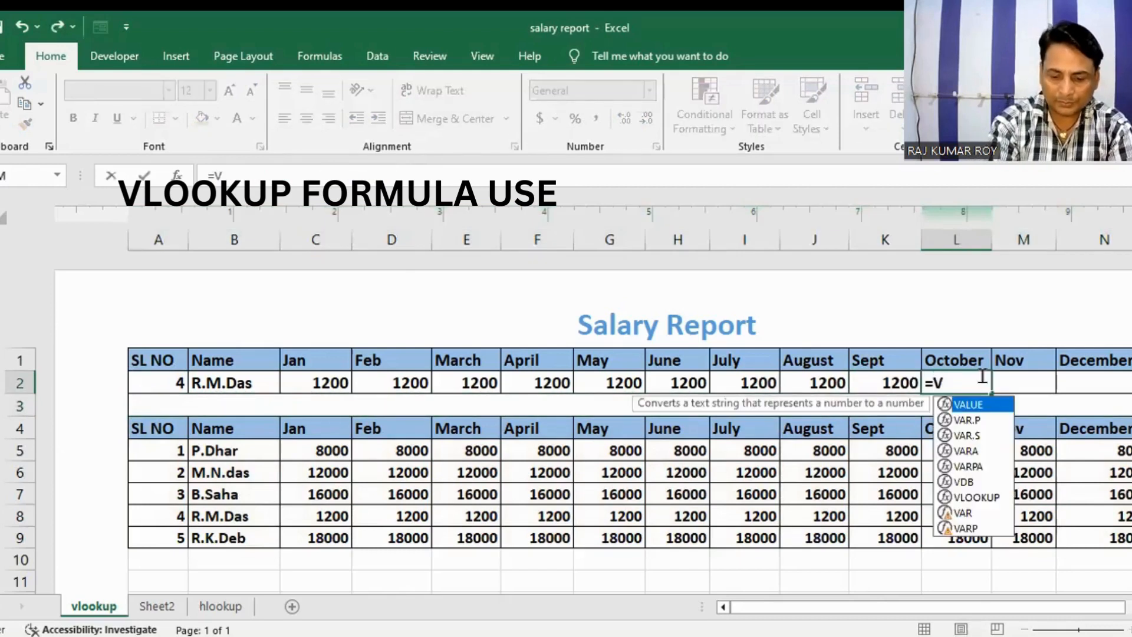
{"action": "type", "text": "LOOK"}
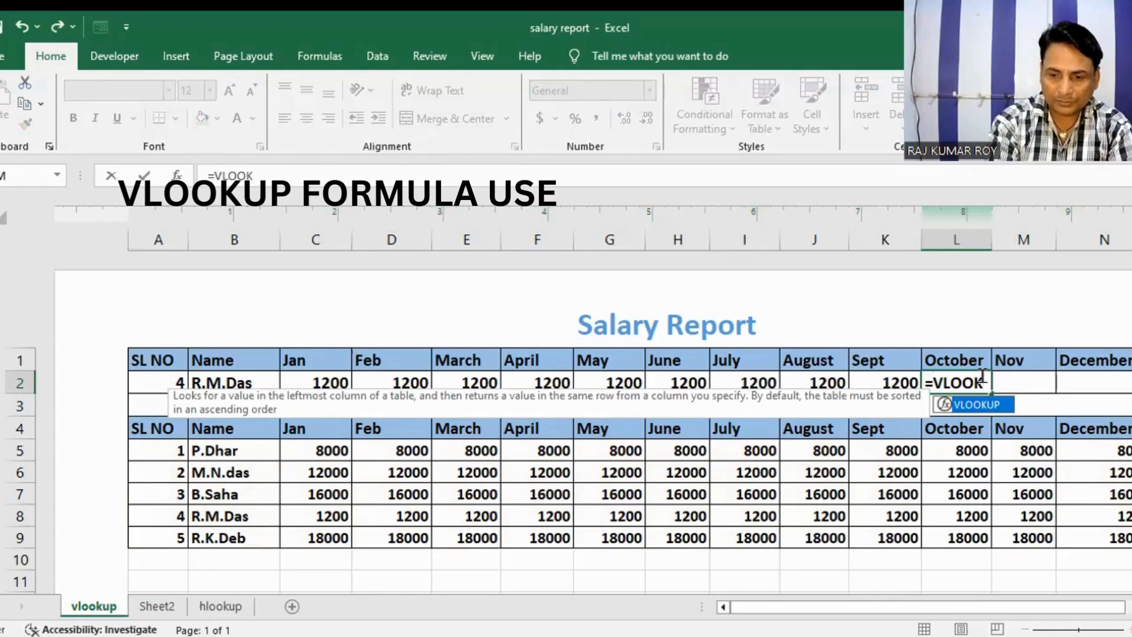
{"action": "type", "text": "P"}
{"action": "key", "text": "BackSpace"}
{"action": "type", "text": "UP("}
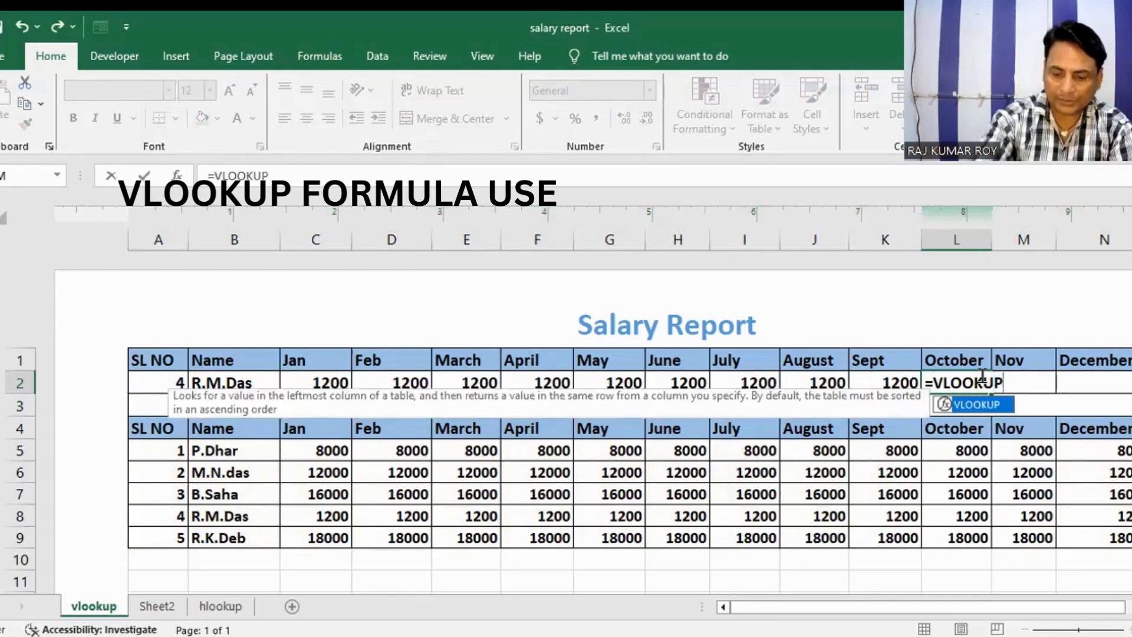
{"action": "left_click", "coordinate": [154, 383]}
{"action": "type", "text": ","}
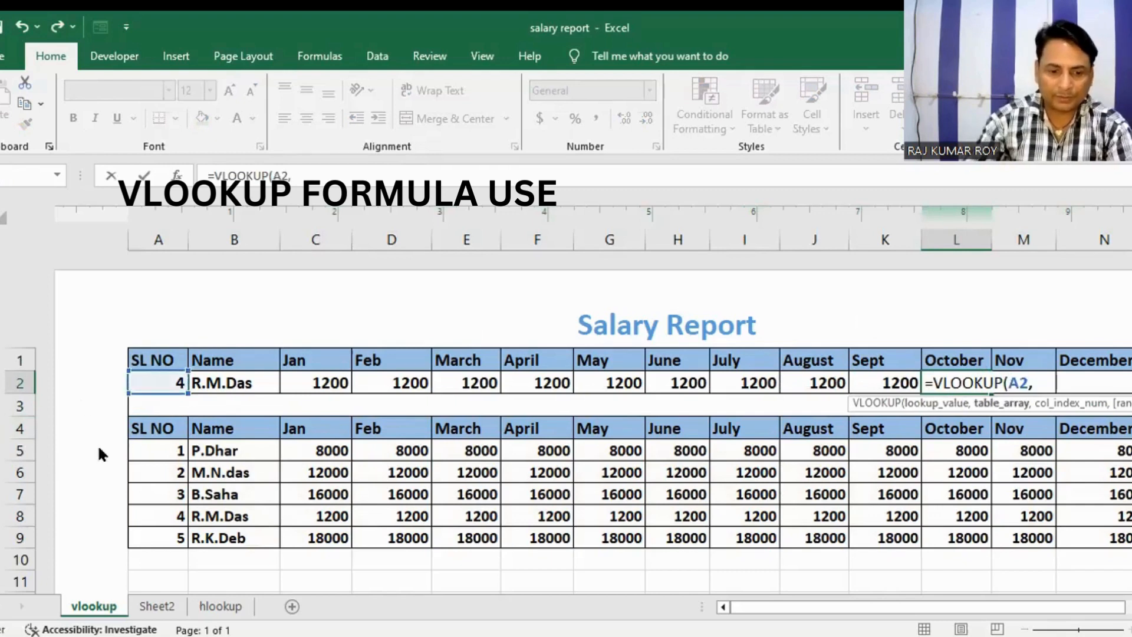
Step: Complete the L2 formula with table array A4:N9, column index 12 and "FALSE" as the range lookup
{"action": "left_click", "coordinate": [159, 425]}
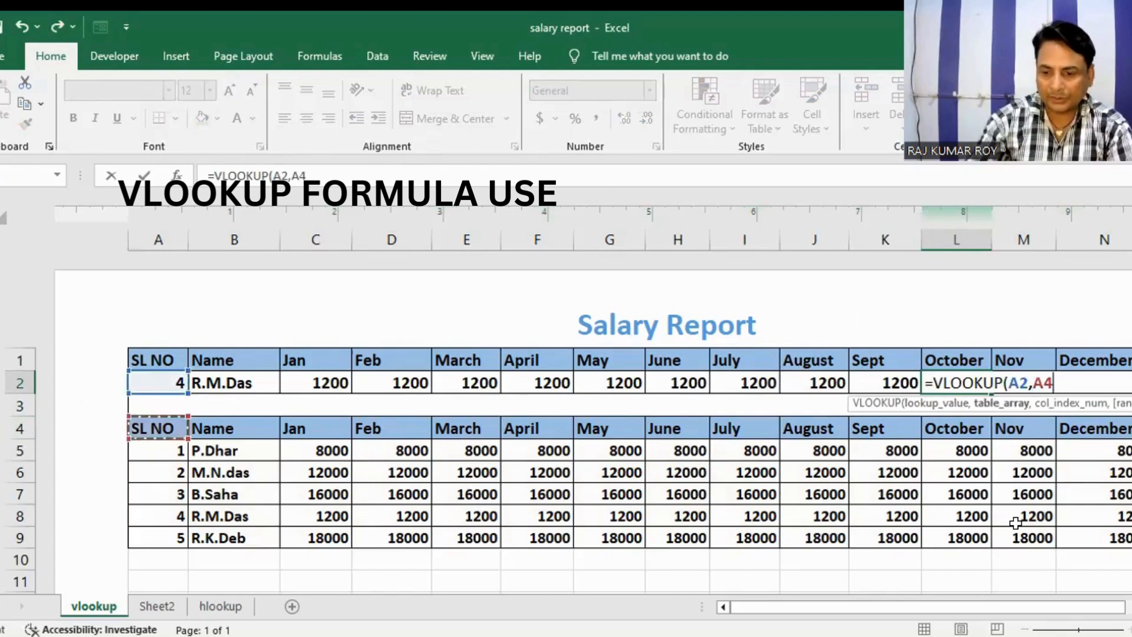
{"action": "left_click", "coordinate": [1098, 539], "text": "shift"}
{"action": "type", "text": ","}
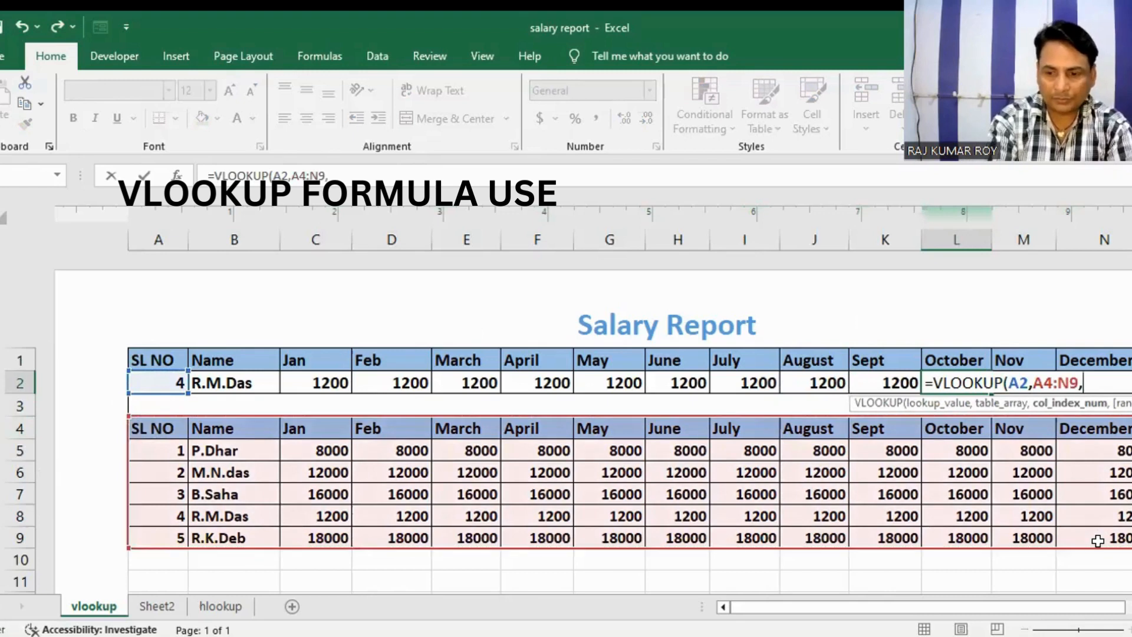
{"action": "type", "text": "12"}
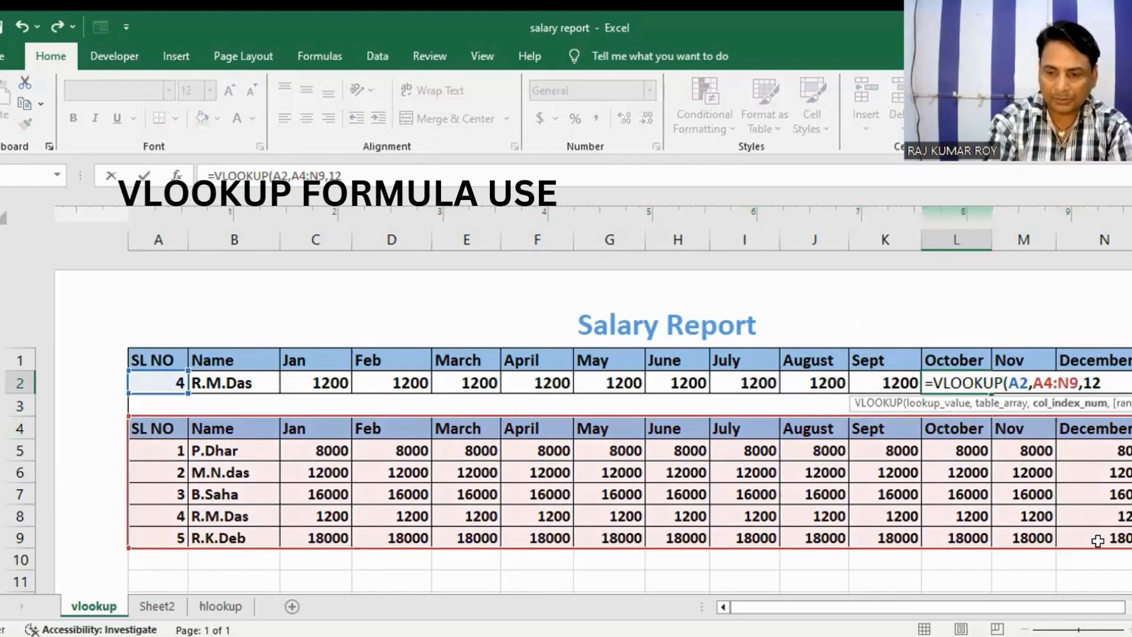
{"action": "type", "text": ",\""}
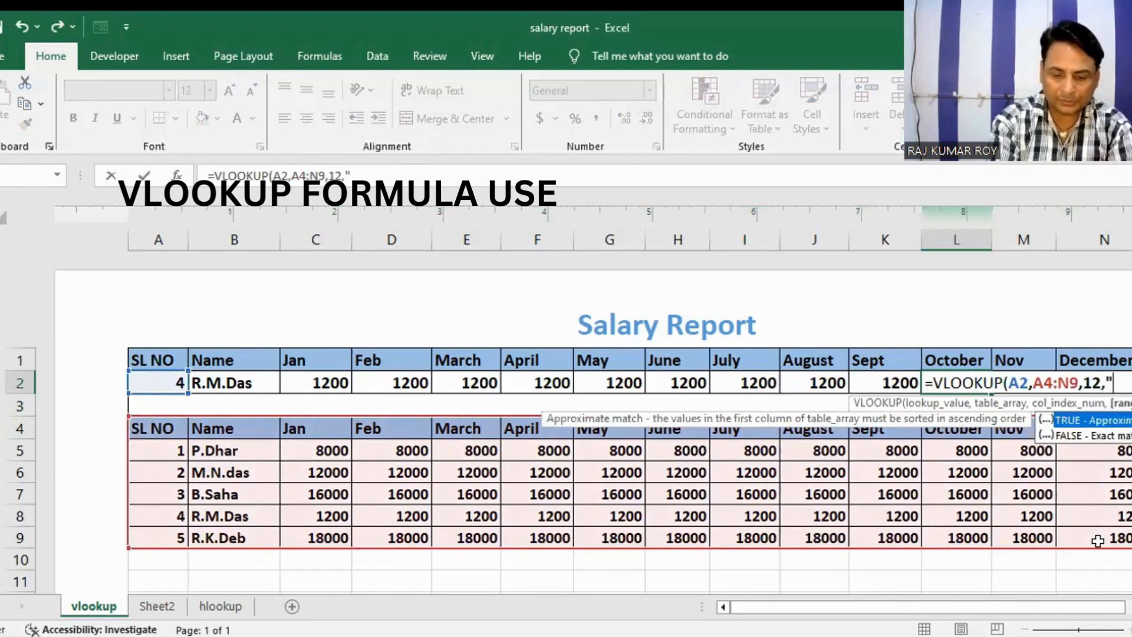
{"action": "type", "text": "FALSE"}
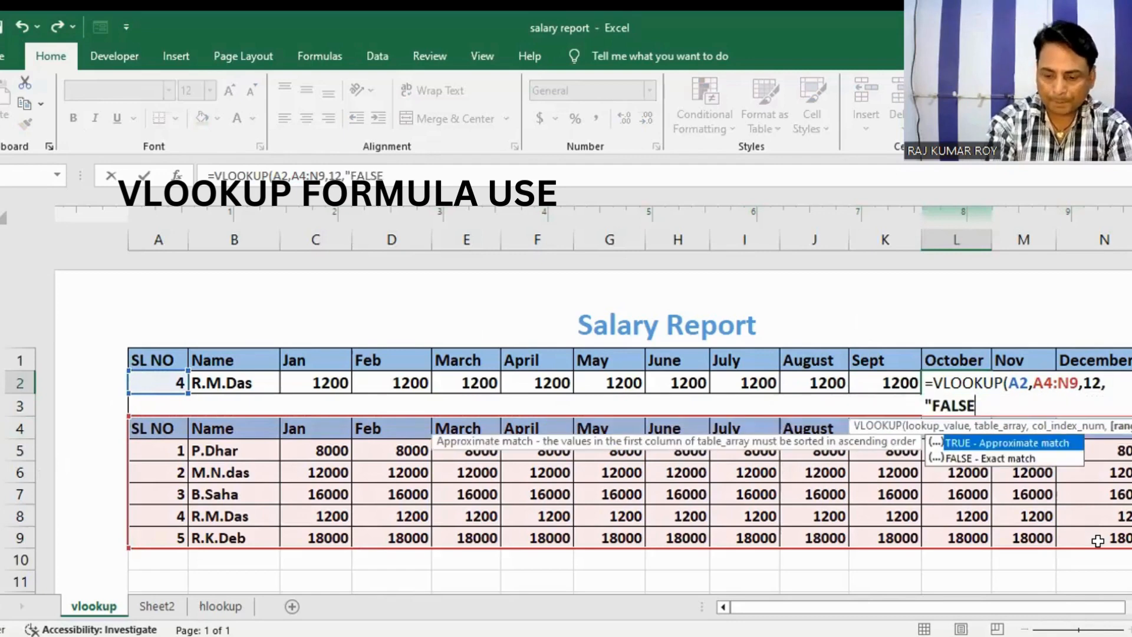
{"action": "type", "text": "\""}
{"action": "key", "text": "Return"}
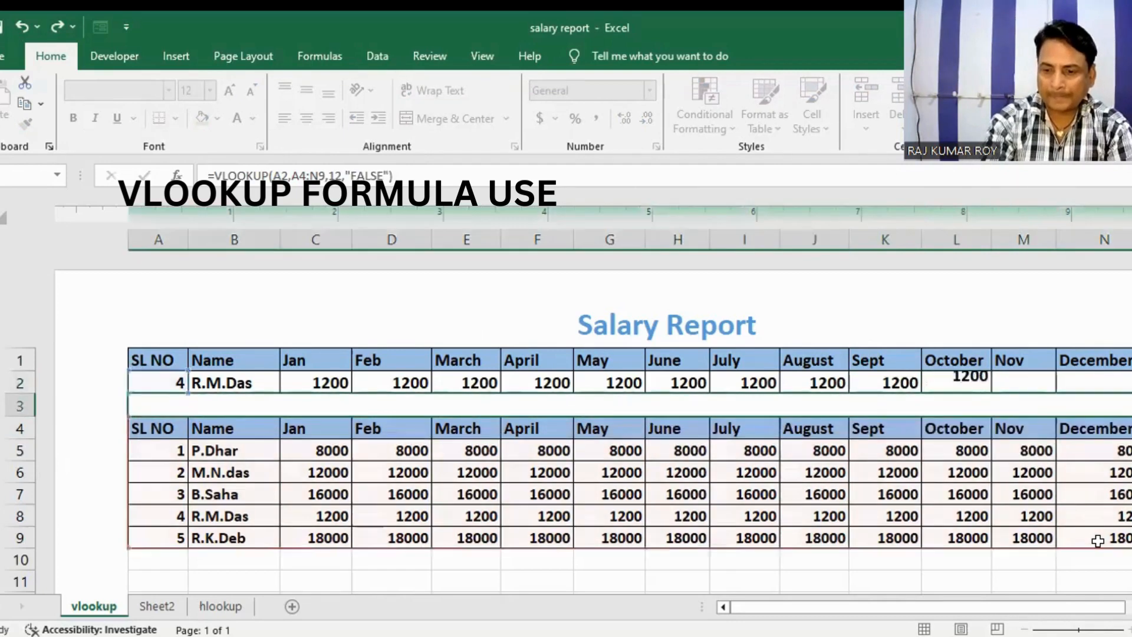
Step: Start a VLOOKUP formula in the Nov cell M2 with A2 as the lookup value
{"action": "left_click", "coordinate": [1026, 380]}
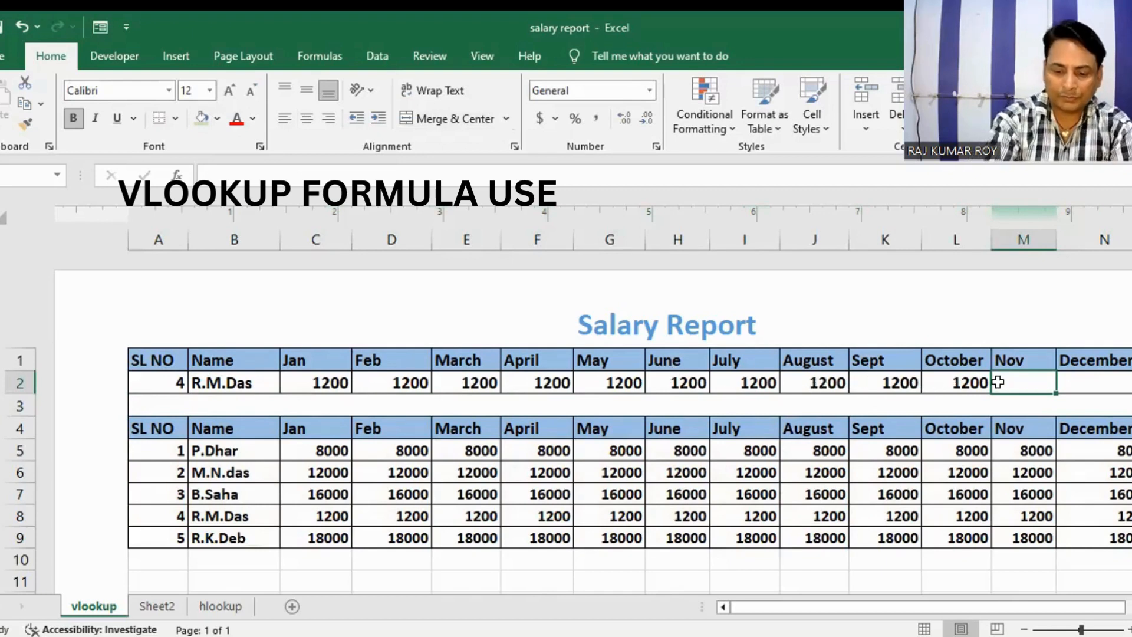
{"action": "type", "text": "=V"}
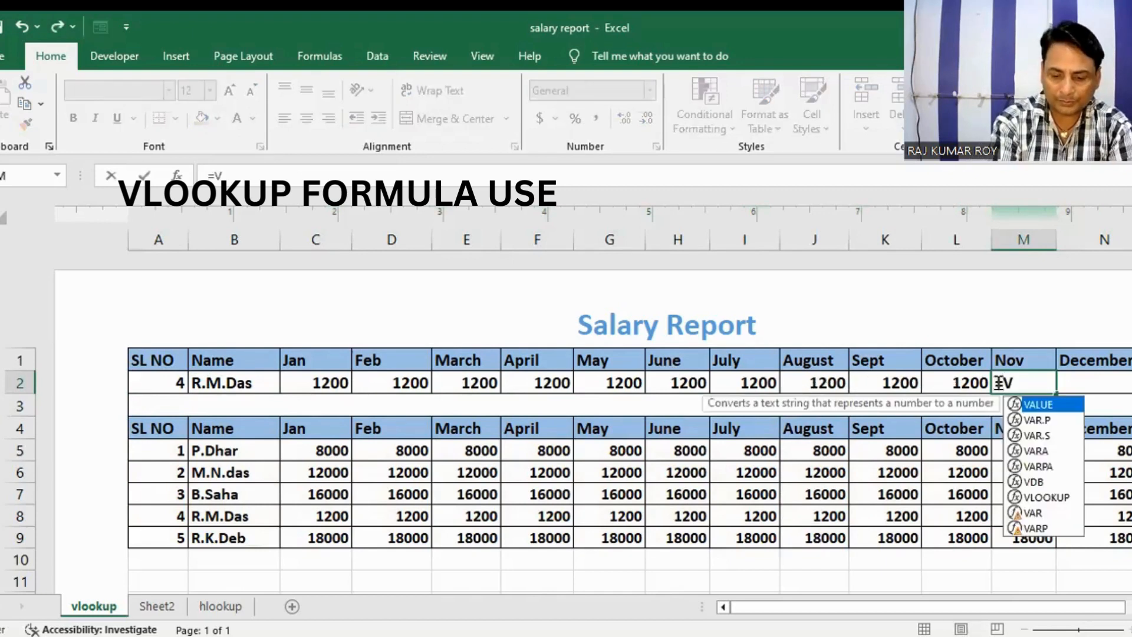
{"action": "type", "text": "LOOK"}
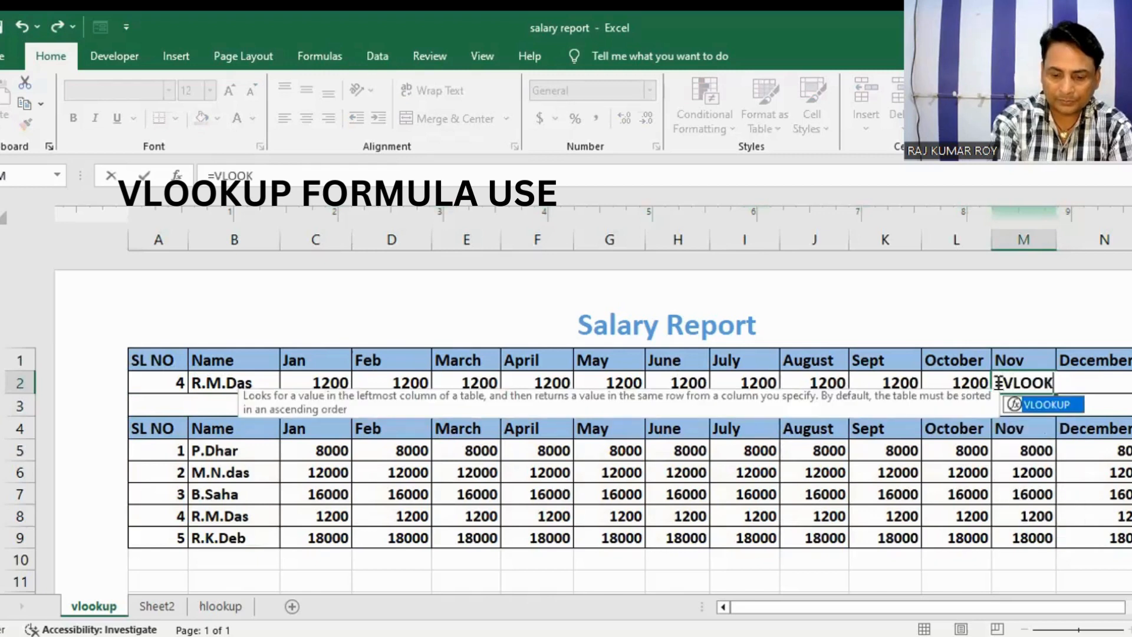
{"action": "type", "text": "UP("}
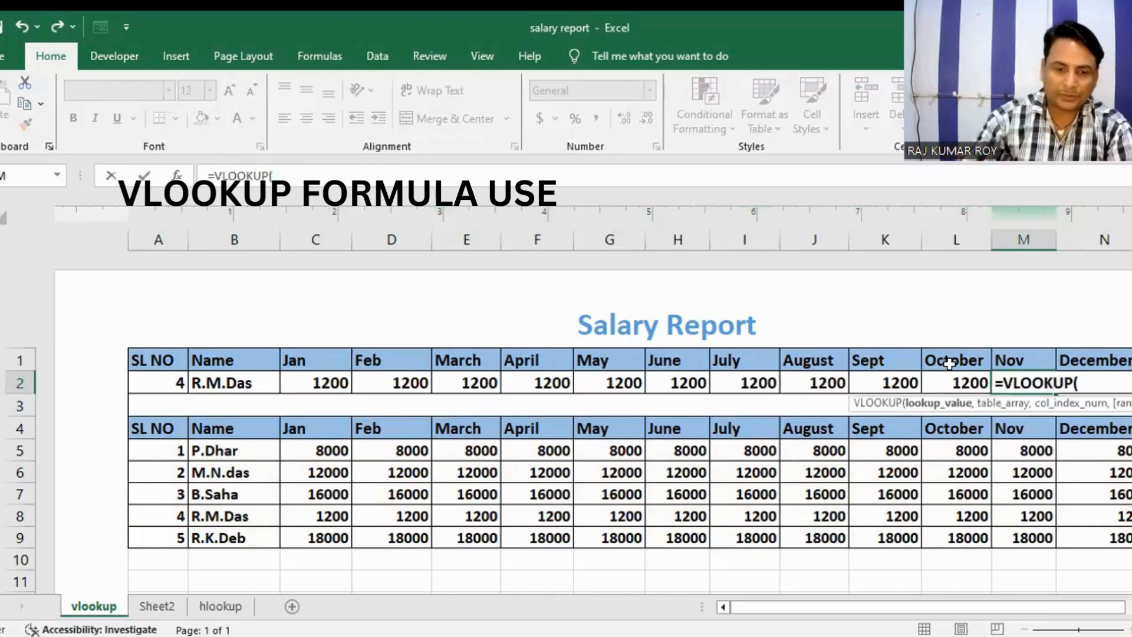
{"action": "left_click", "coordinate": [147, 379]}
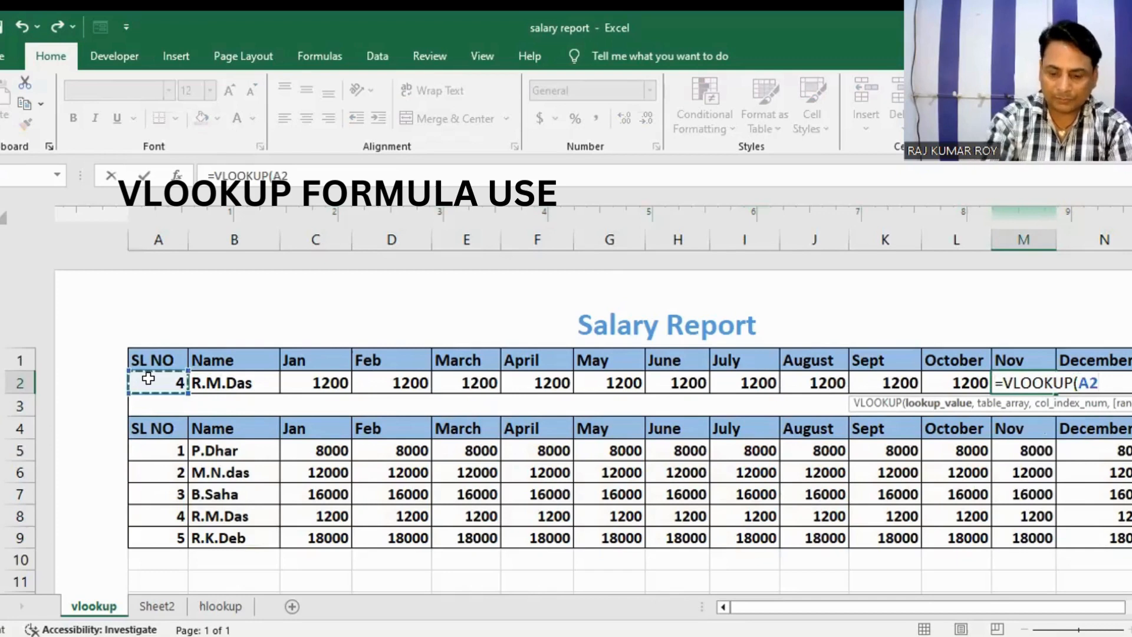
{"action": "type", "text": ","}
Step: Complete the M2 formula with table array A4:N9, column index 13 and "FALSE" as the range lookup
{"action": "left_click", "coordinate": [149, 425]}
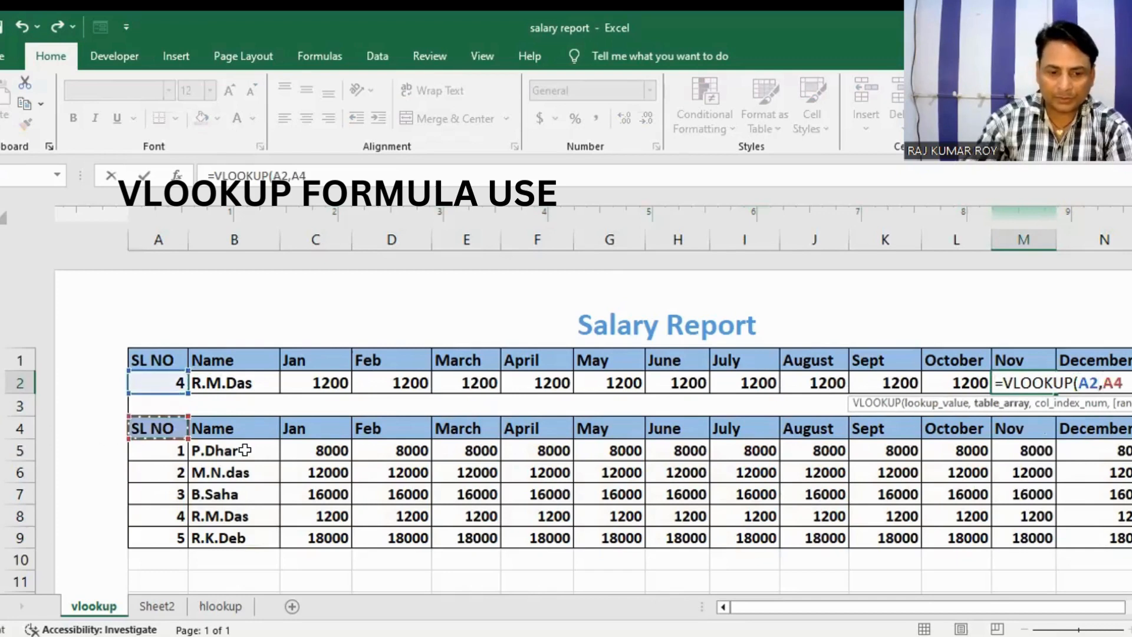
{"action": "left_click", "coordinate": [1105, 538], "text": "shift"}
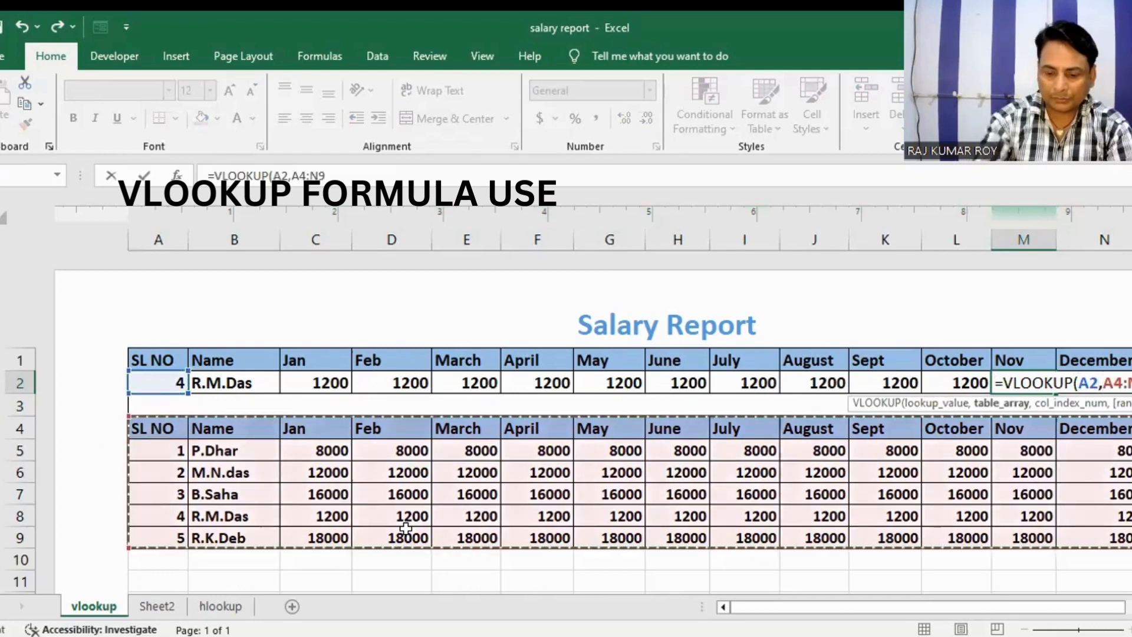
{"action": "type", "text": ","}
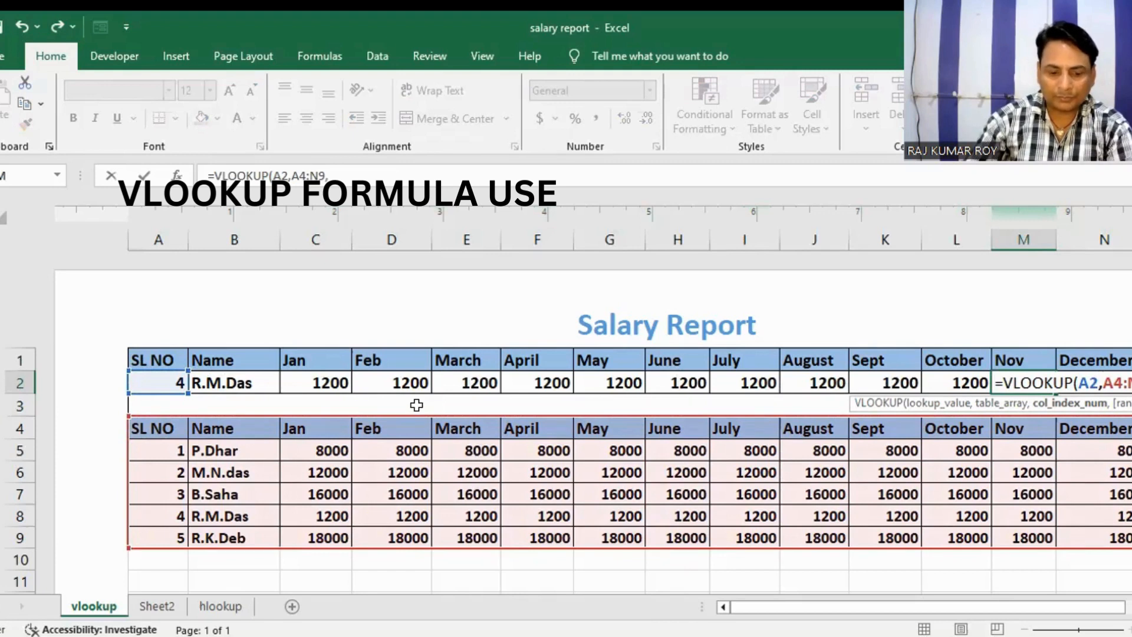
{"action": "type", "text": "13"}
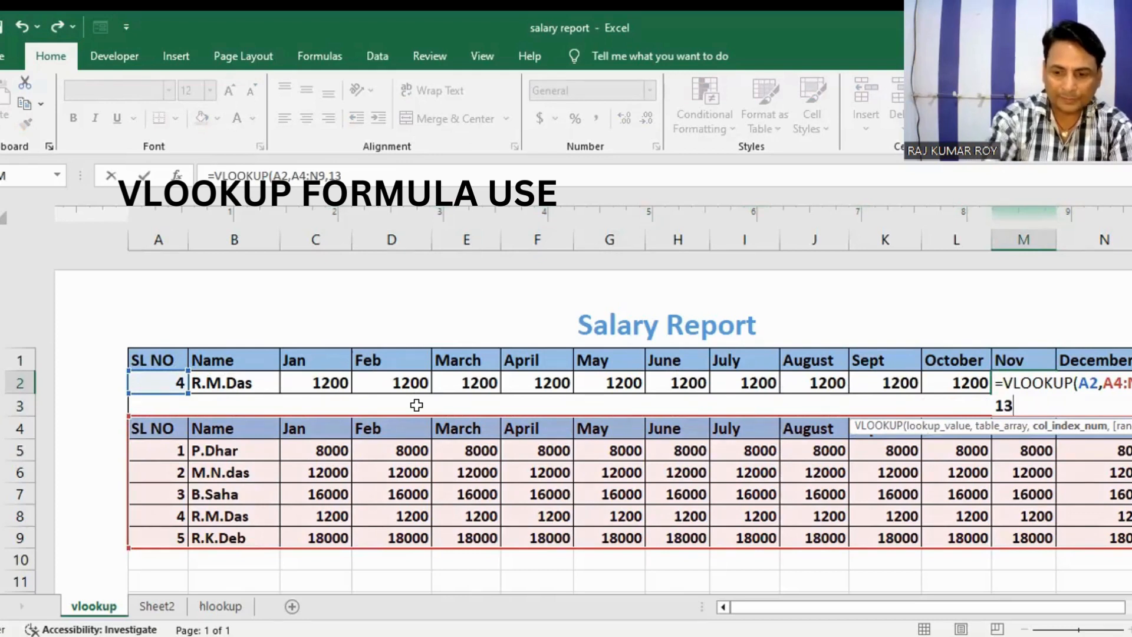
{"action": "type", "text": ",\"FALSE"}
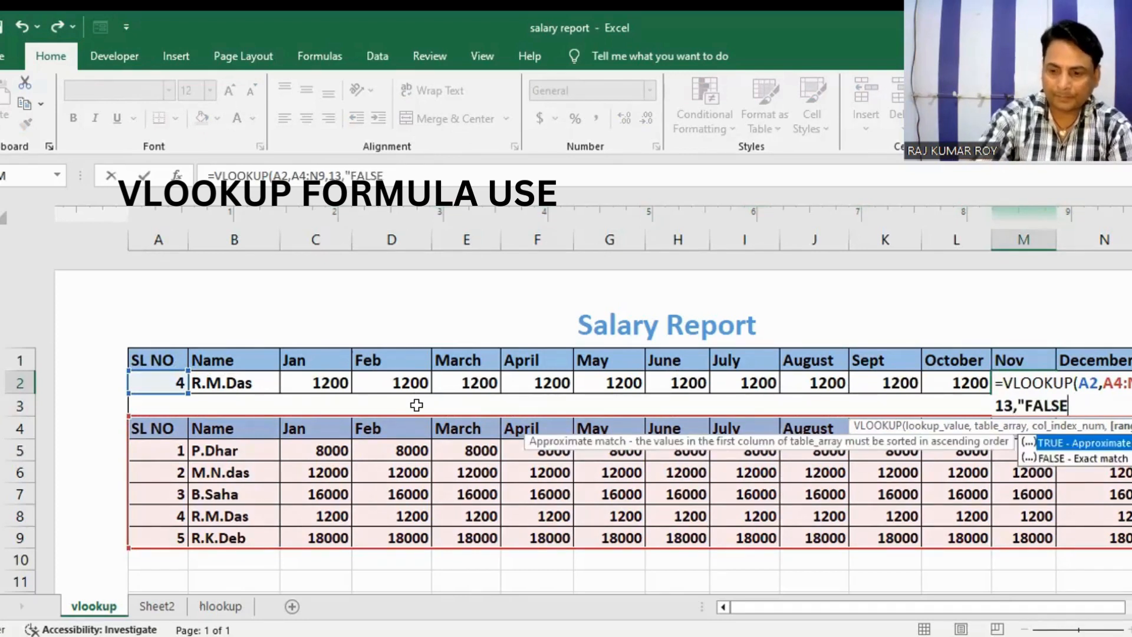
{"action": "key", "text": "Return"}
Step: Start a VLOOKUP formula in the December cell N2 with A2 as the lookup value
{"action": "left_click", "coordinate": [1082, 381]}
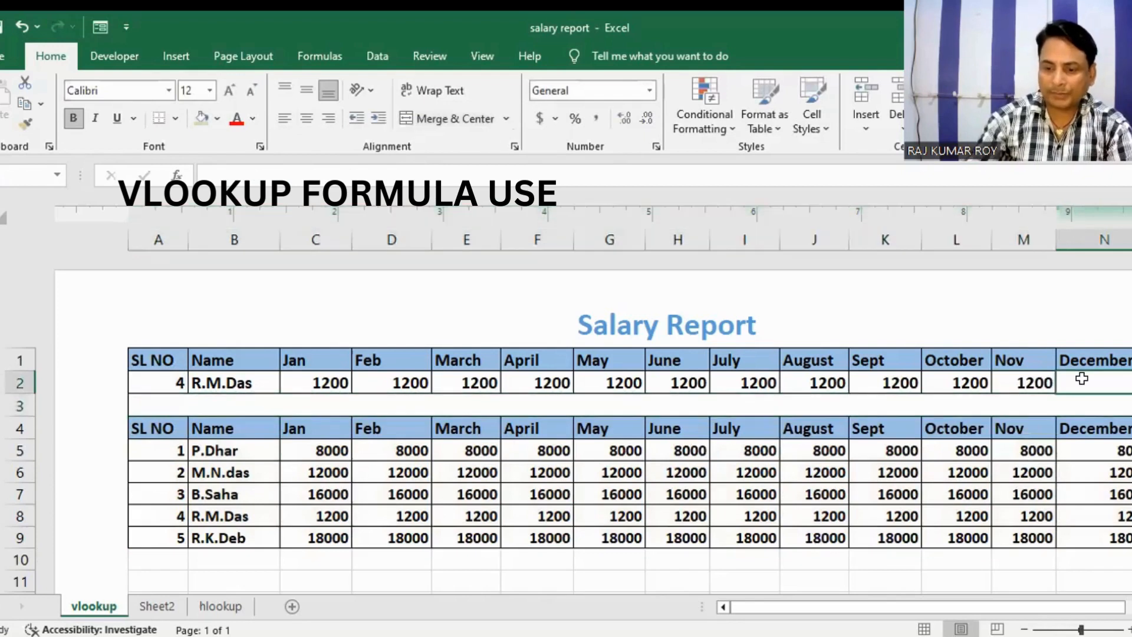
{"action": "type", "text": "="}
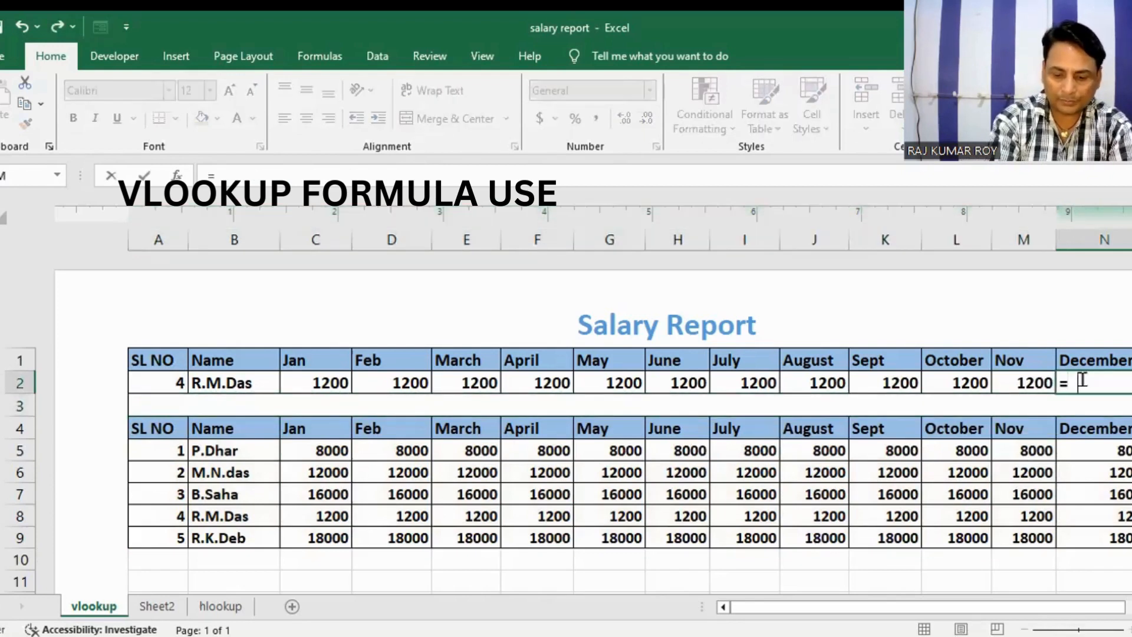
{"action": "type", "text": "VLOOKUP"}
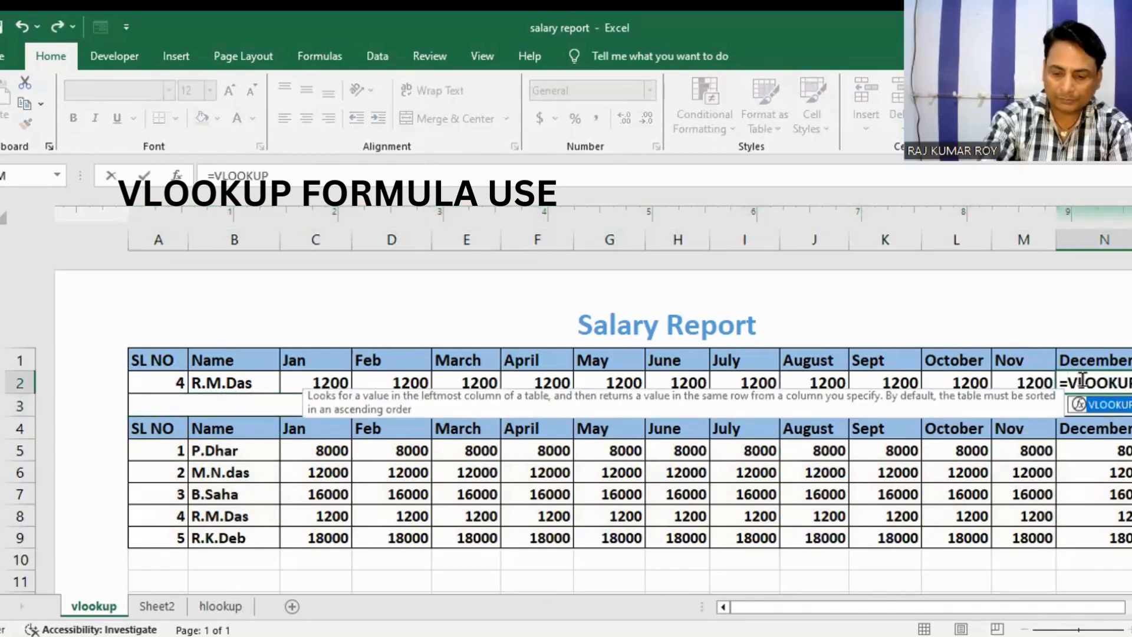
{"action": "type", "text": "("}
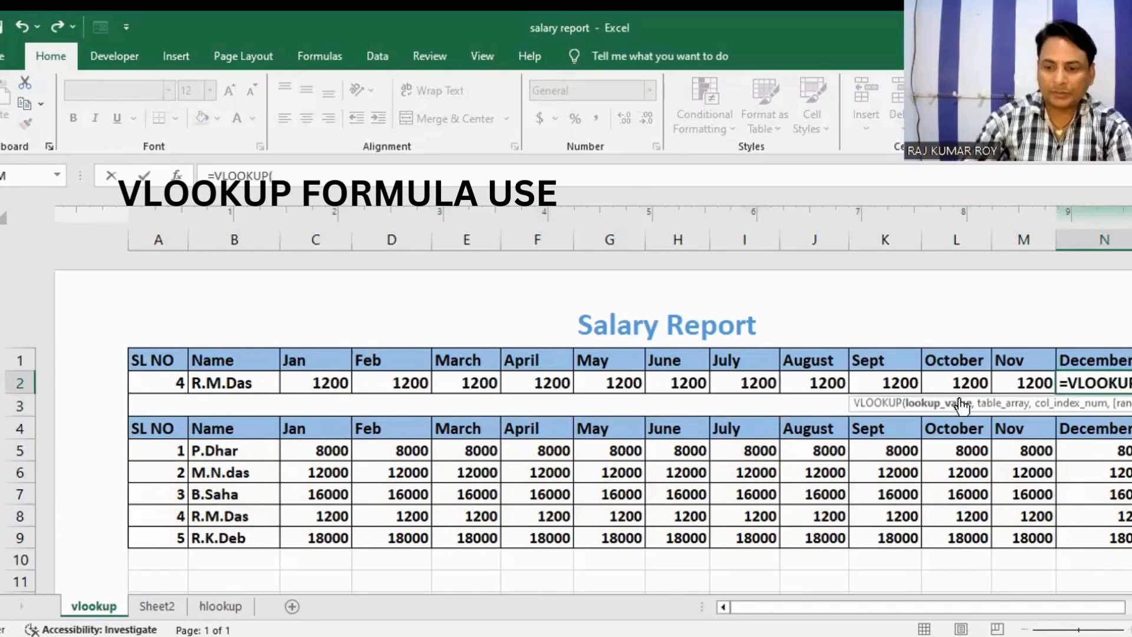
{"action": "left_click", "coordinate": [173, 379]}
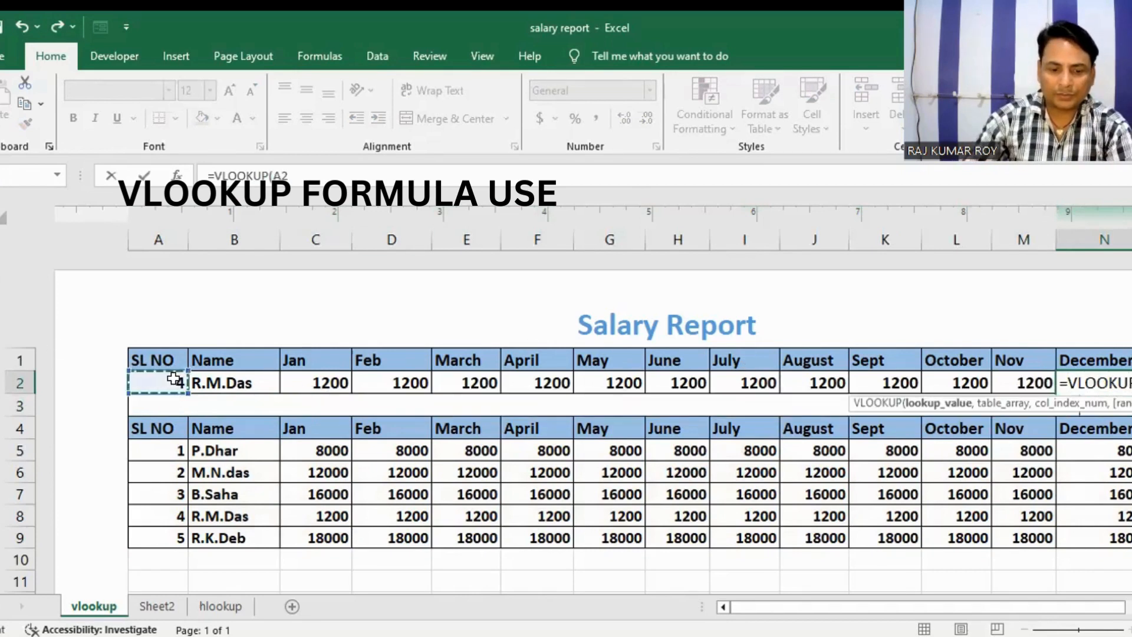
{"action": "type", "text": ","}
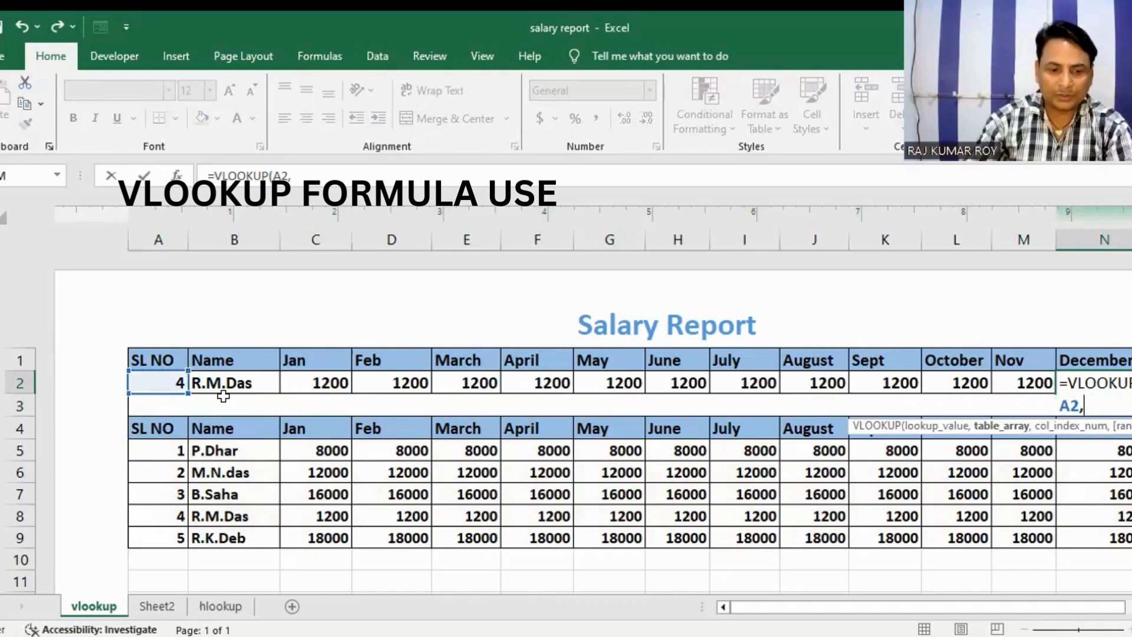
Step: Add table array A4:N9, column index 14 and the range lookup text "FLASE" to the N2 formula, and enter it
{"action": "left_click", "coordinate": [168, 428]}
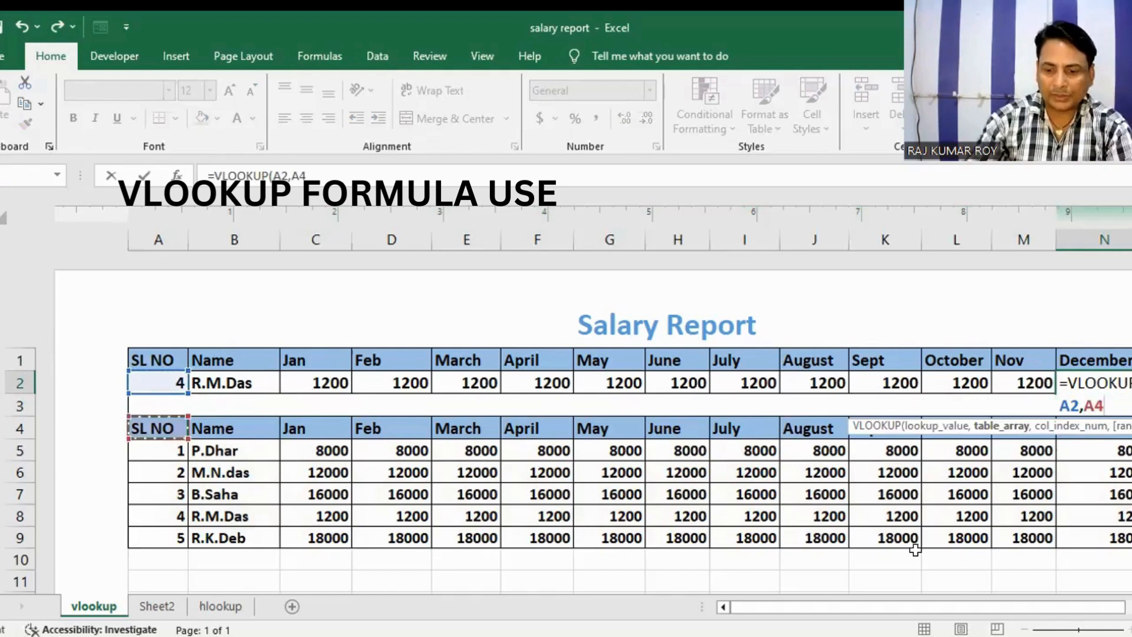
{"action": "left_click", "coordinate": [1066, 534], "text": "shift"}
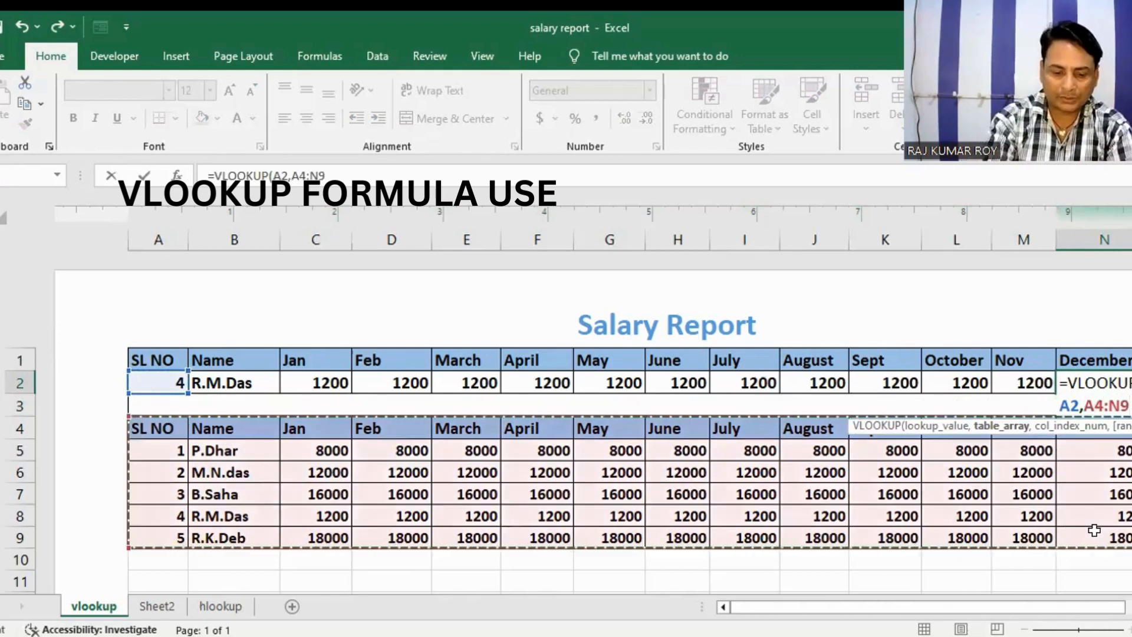
{"action": "type", "text": ",14"}
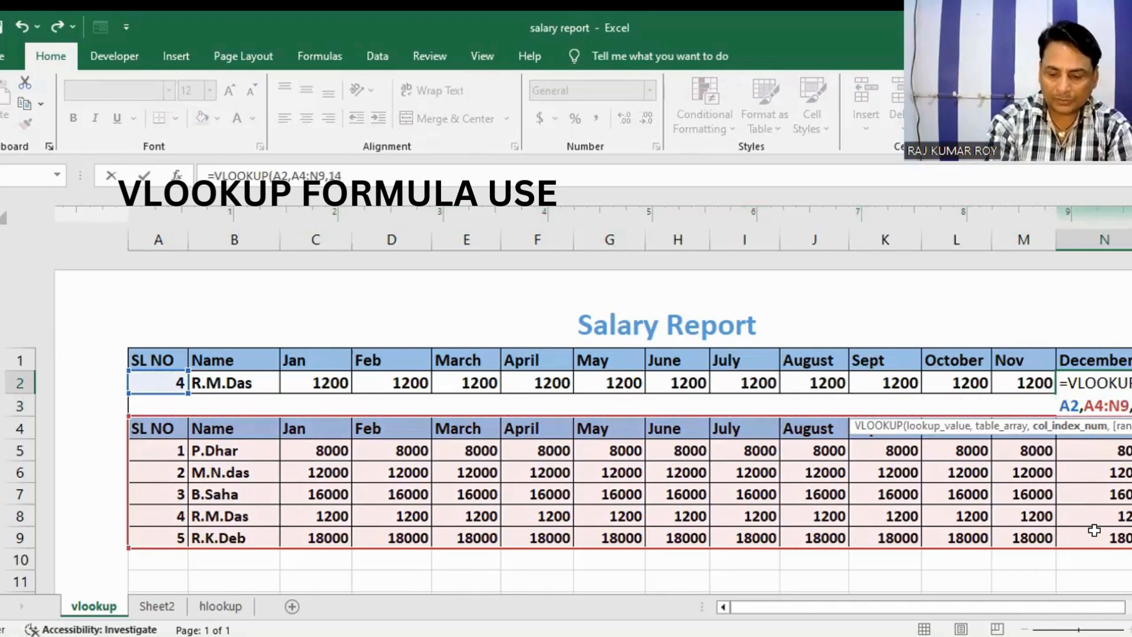
{"action": "type", "text": ",\""}
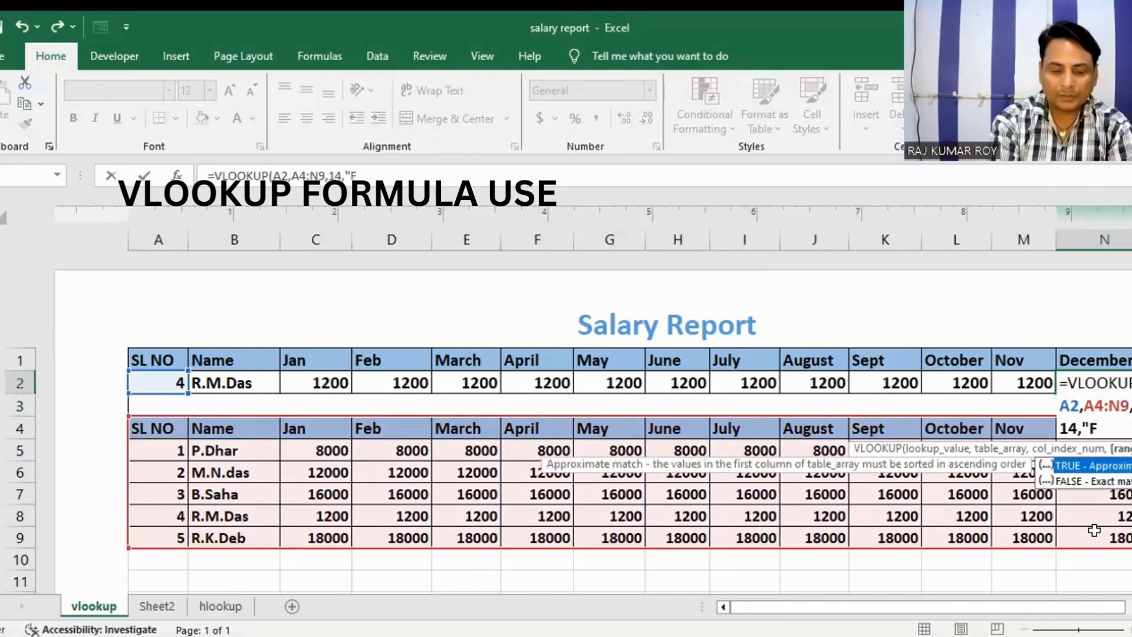
{"action": "type", "text": "FLASE"}
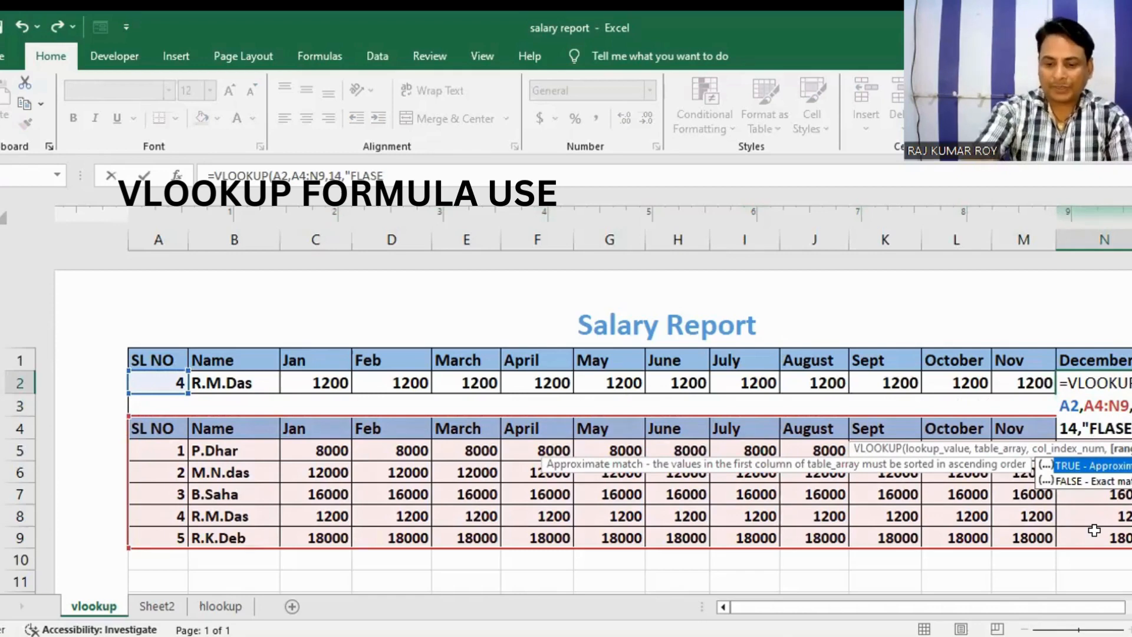
{"action": "key", "text": "Return"}
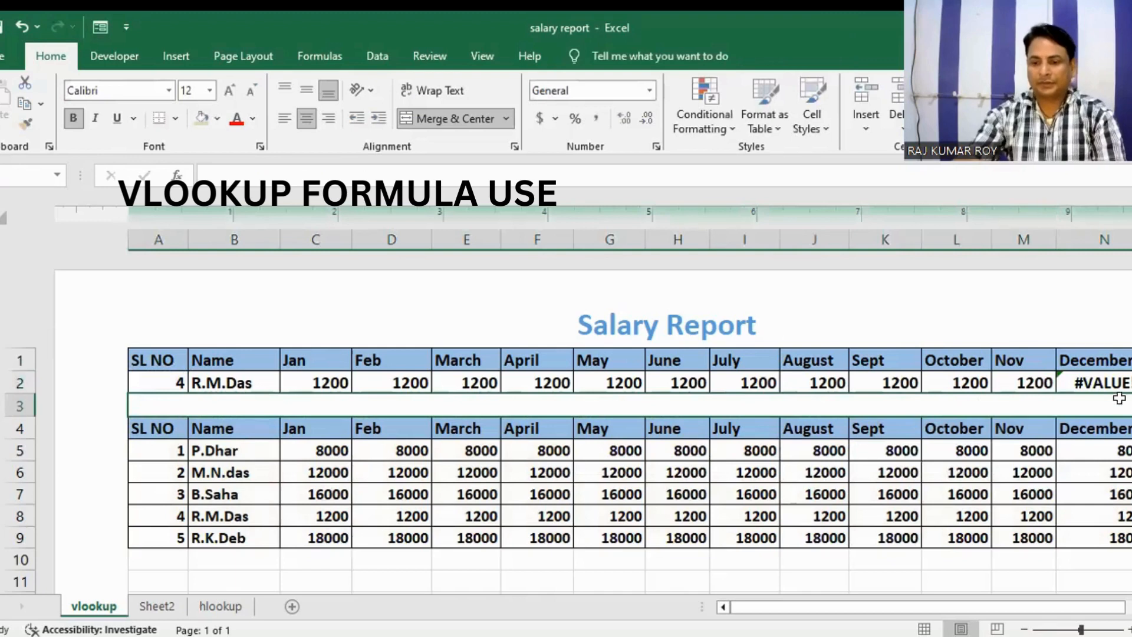
Step: Correct the range lookup text in the December formula in N2 to "FALSE"
{"action": "left_click", "coordinate": [1098, 383]}
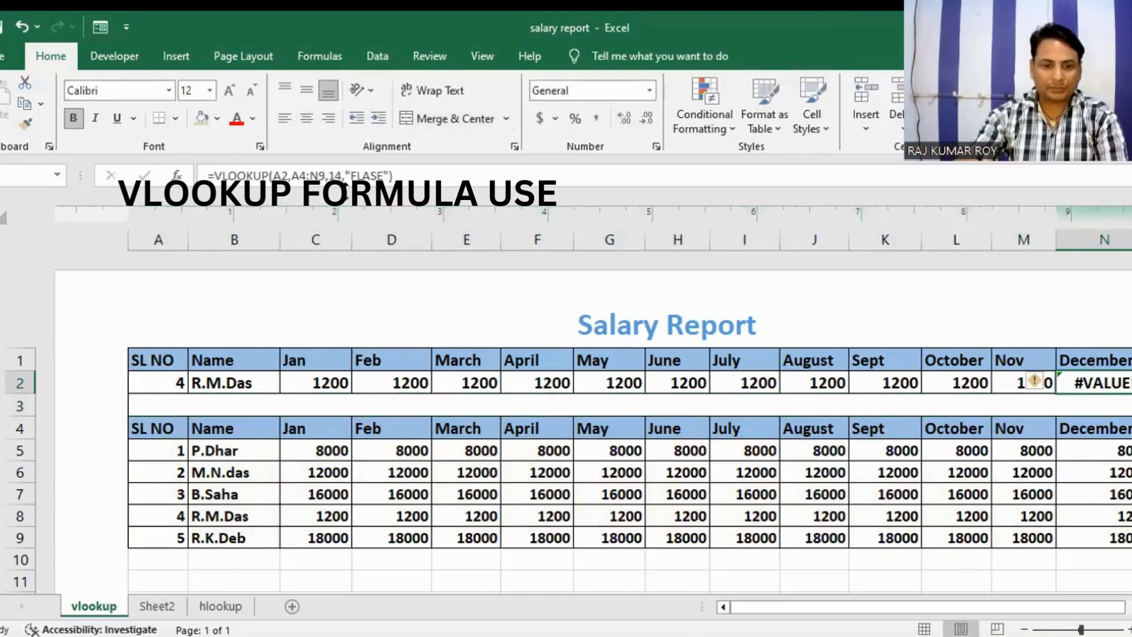
{"action": "left_click", "coordinate": [385, 175]}
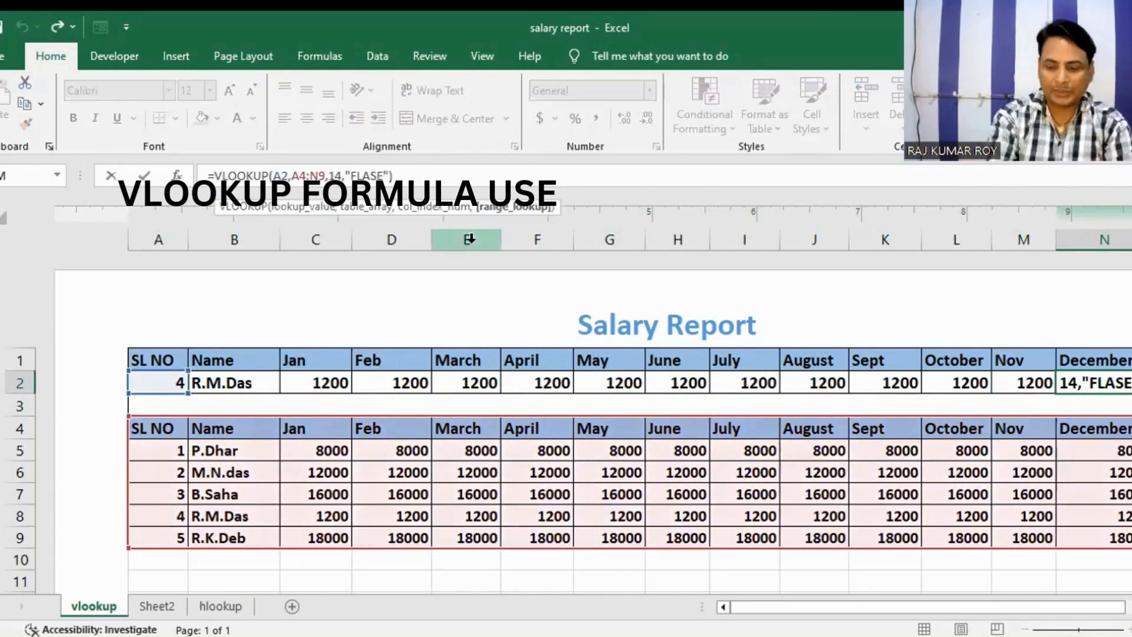
{"action": "key", "text": "BackSpace"}
{"action": "key", "text": "BackSpace"}
{"action": "key", "text": "BackSpace"}
{"action": "key", "text": "BackSpace"}
{"action": "type", "text": "ALSE"}
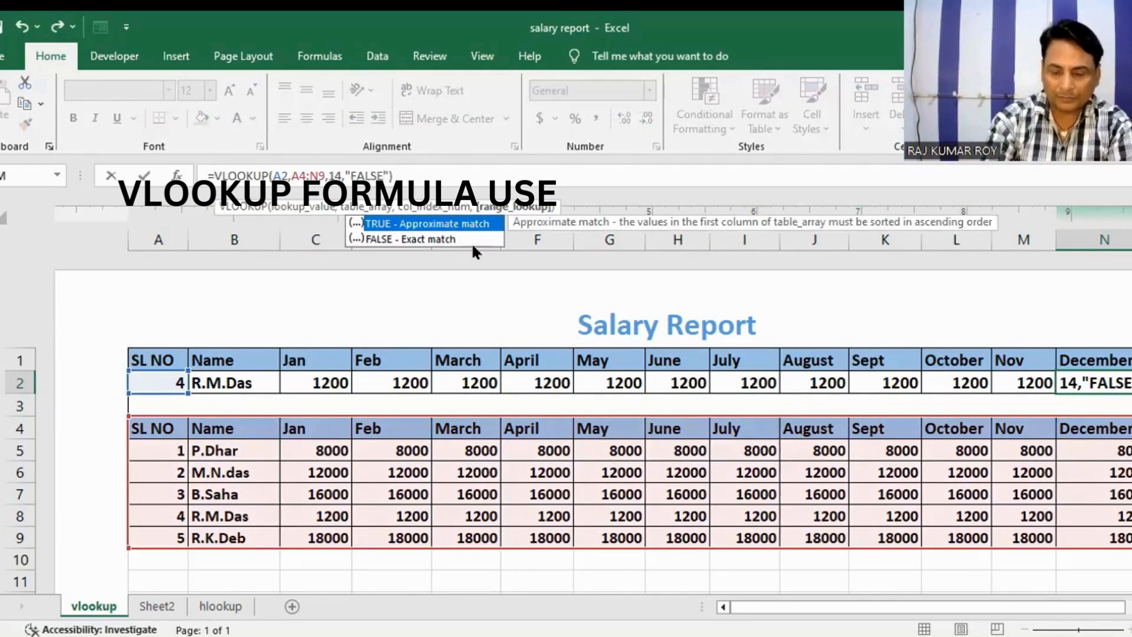
{"action": "key", "text": "Return"}
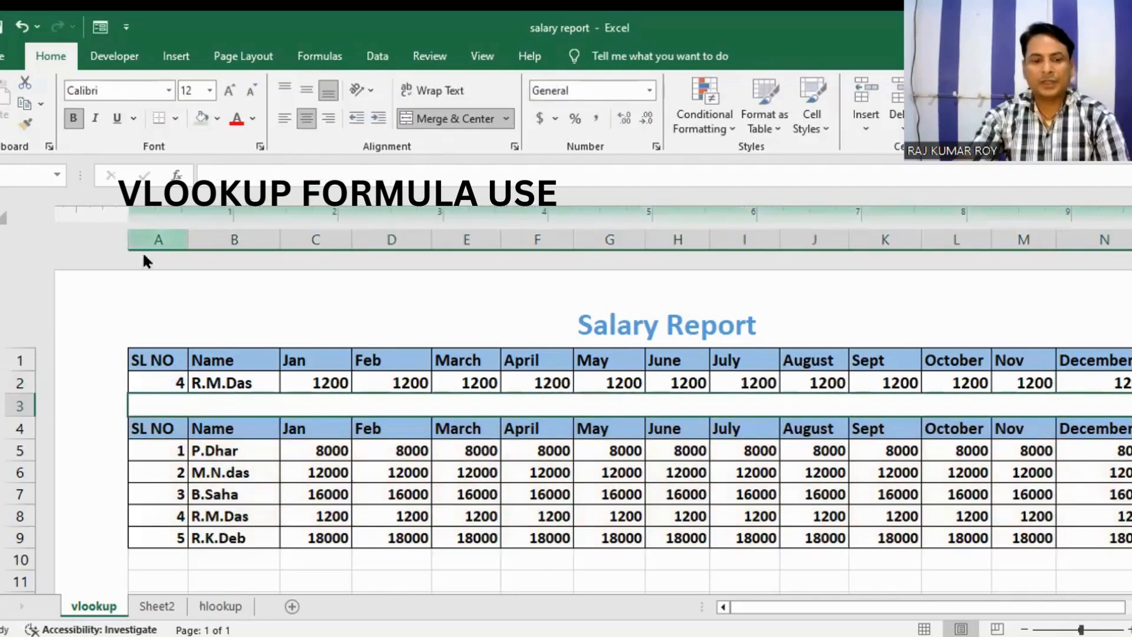
Step: Set the lookup SL NO in A2 to 3 to test the VLOOKUP row
{"action": "left_click", "coordinate": [168, 380]}
{"action": "type", "text": "3"}
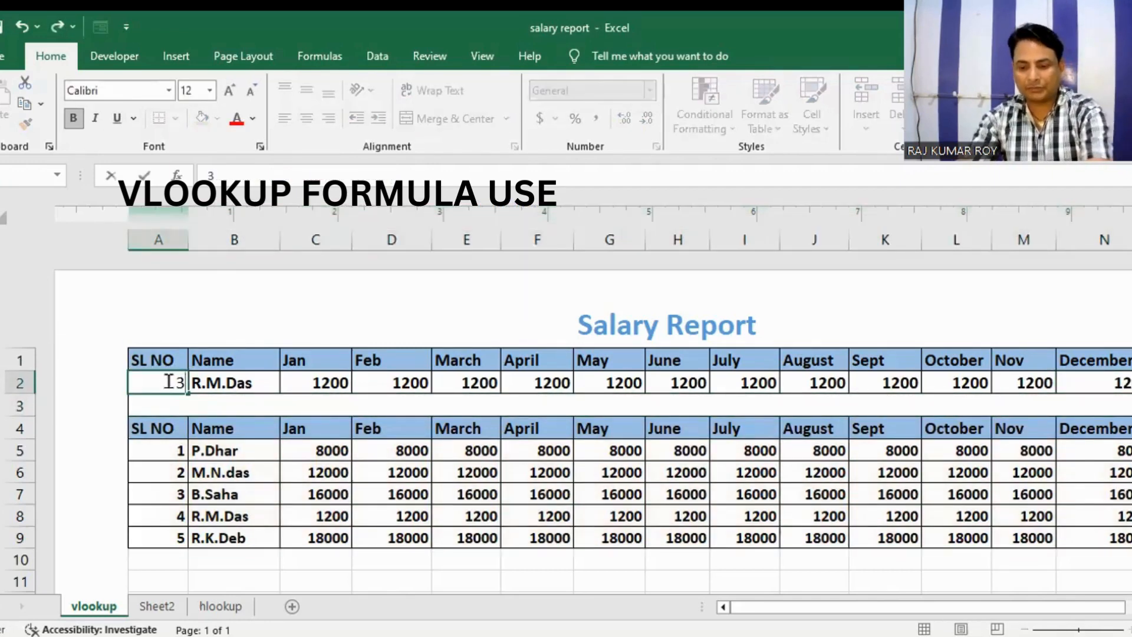
{"action": "key", "text": "Return"}
Step: Move the salary data table A4:N9 from the vlookup sheet to cell A4 of Sheet2
{"action": "left_click_drag", "start_coordinate": [167, 424], "coordinate": [1079, 542]}
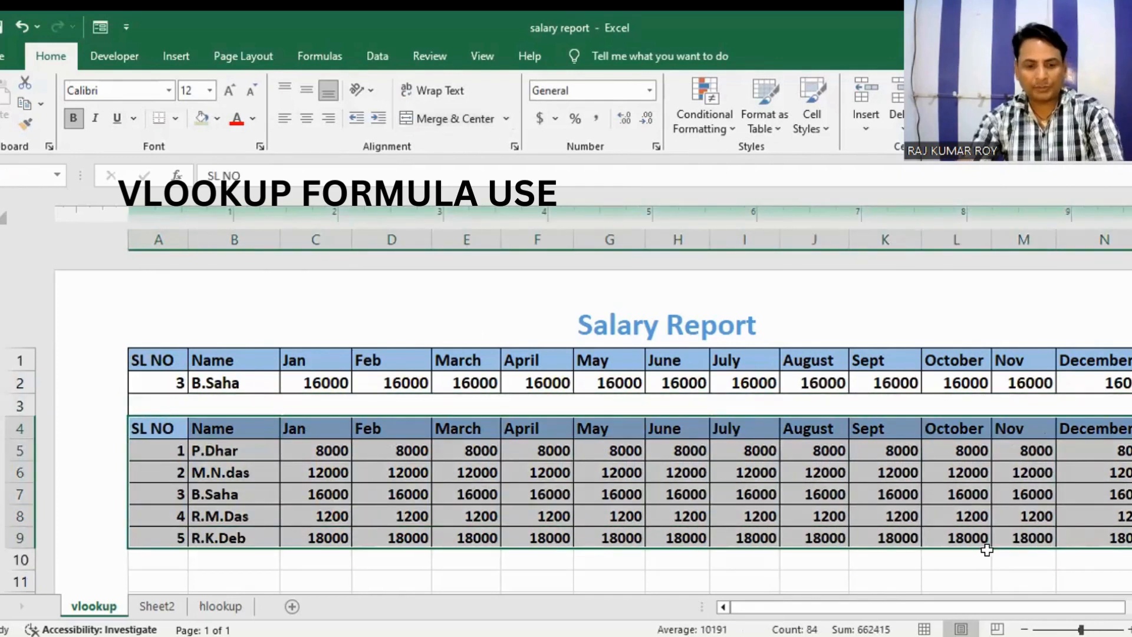
{"action": "key", "text": "ctrl+c"}
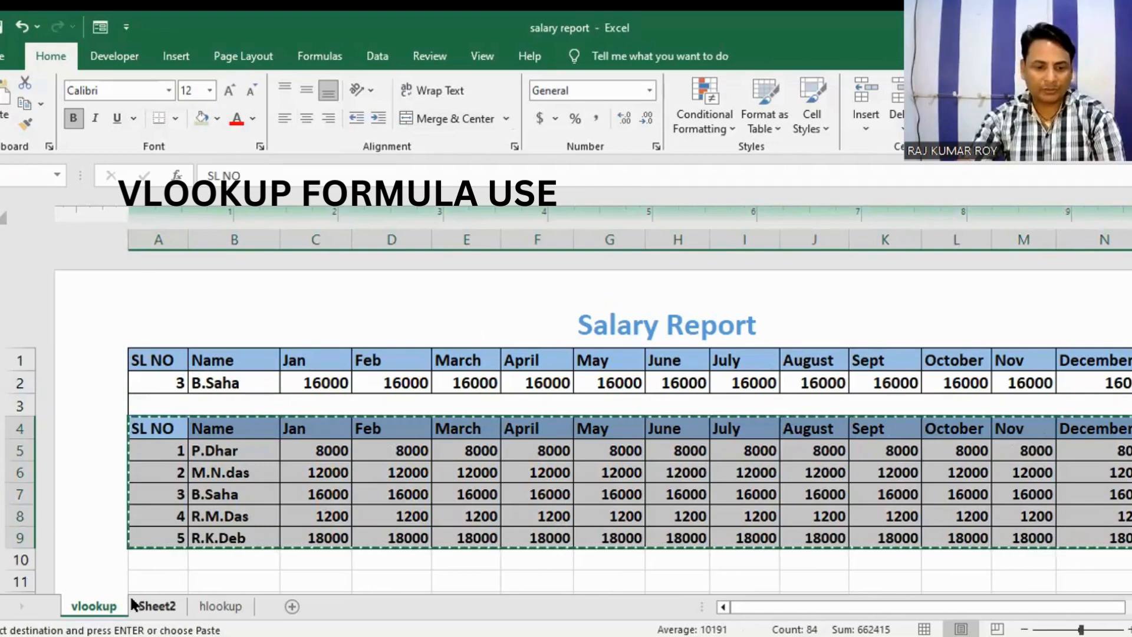
{"action": "left_click", "coordinate": [153, 606]}
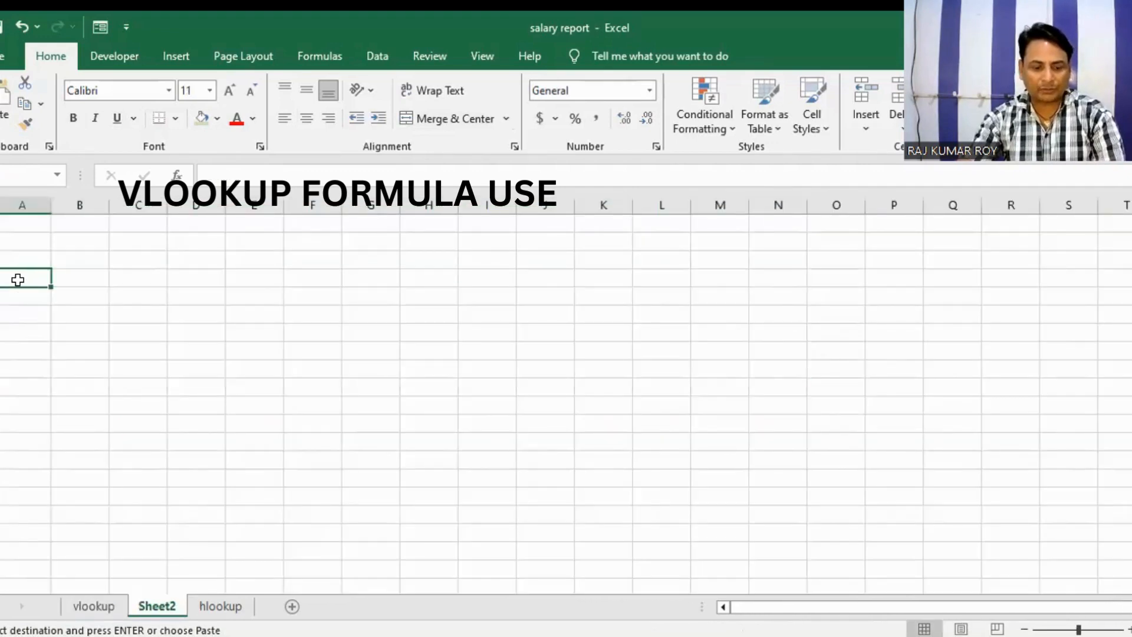
{"action": "key", "text": "Return"}
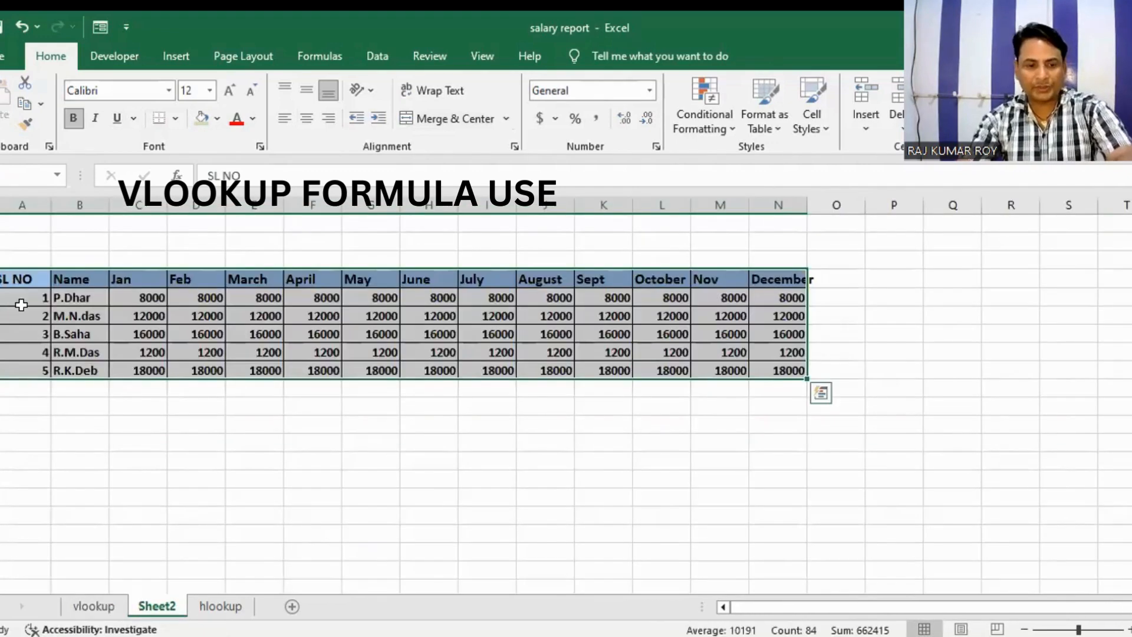
Step: On the vlookup sheet, set the SL NO in A2 to 1 and check the month formulas in row 2
{"action": "left_click", "coordinate": [93, 606]}
{"action": "left_click", "coordinate": [177, 380]}
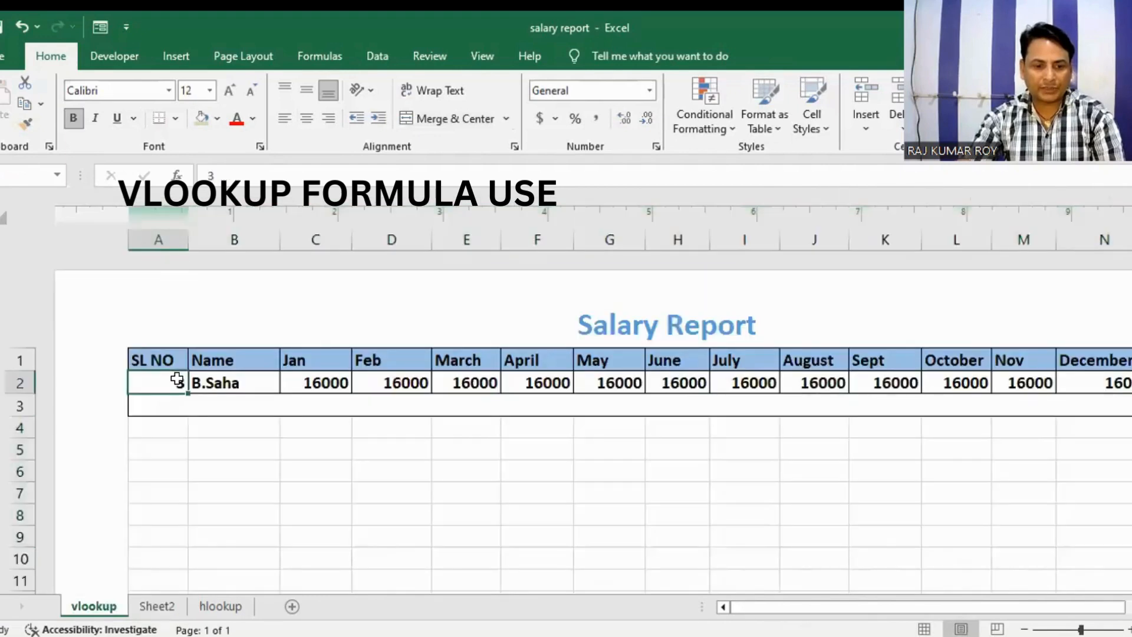
{"action": "double_click", "coordinate": [177, 380]}
{"action": "key", "text": "BackSpace"}
{"action": "type", "text": "1"}
{"action": "key", "text": "Return"}
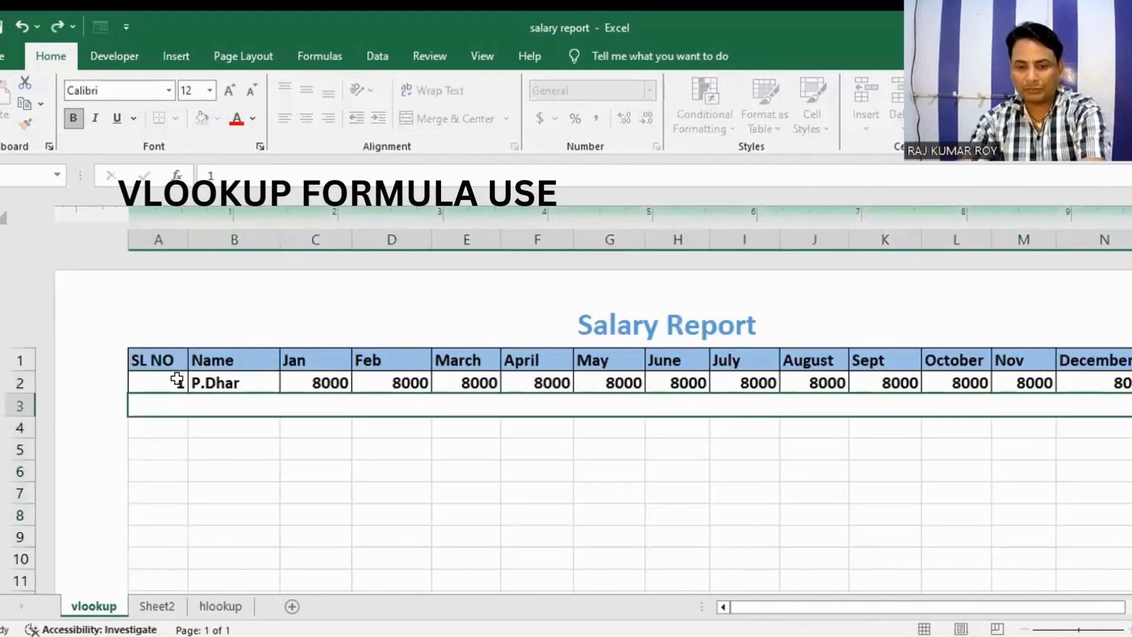
{"action": "left_click", "coordinate": [168, 384]}
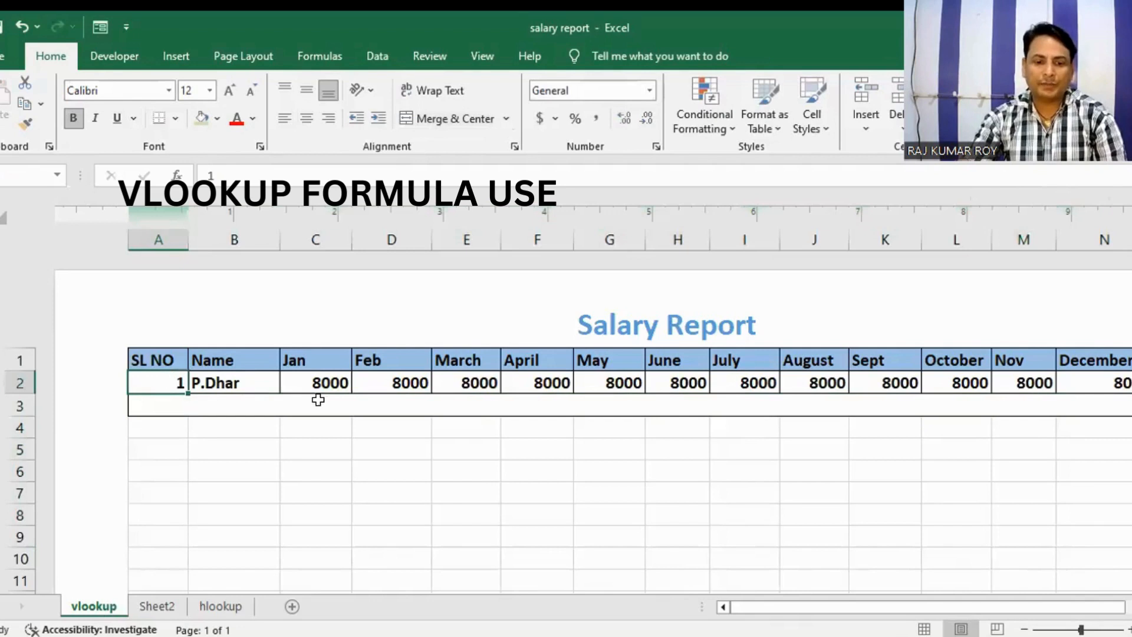
{"action": "left_click", "coordinate": [345, 387]}
{"action": "left_click", "coordinate": [379, 382]}
{"action": "left_click", "coordinate": [491, 385]}
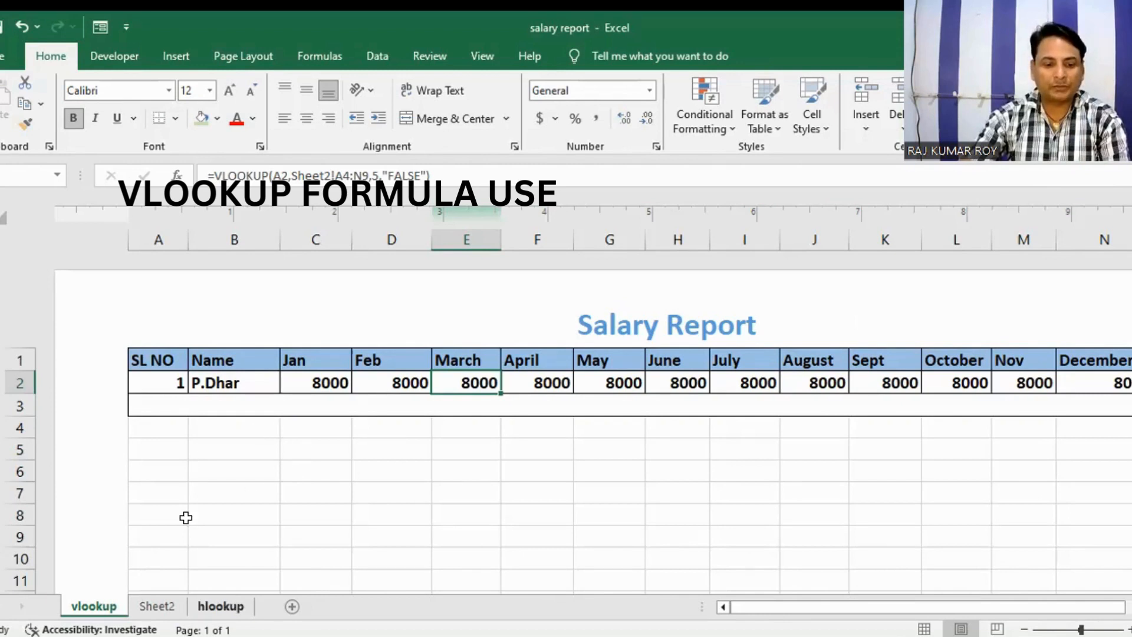
Step: On the hlookup sheet, copy the product header row A1:D1 to row 8, starting at A8
{"action": "left_click", "coordinate": [221, 606]}
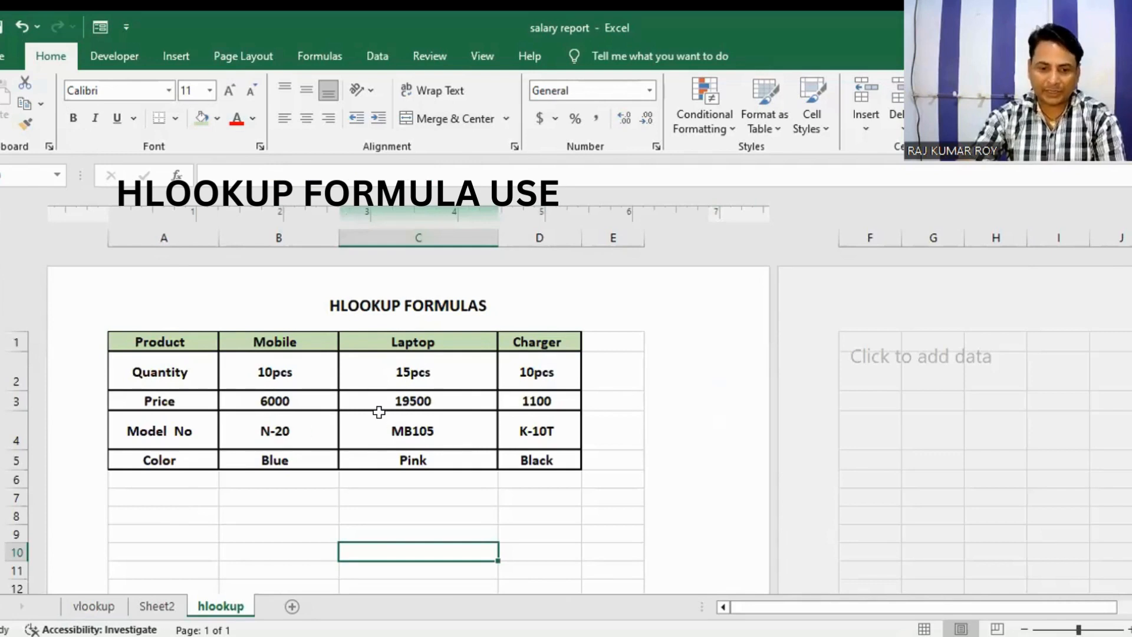
{"action": "left_click_drag", "start_coordinate": [182, 337], "coordinate": [516, 335]}
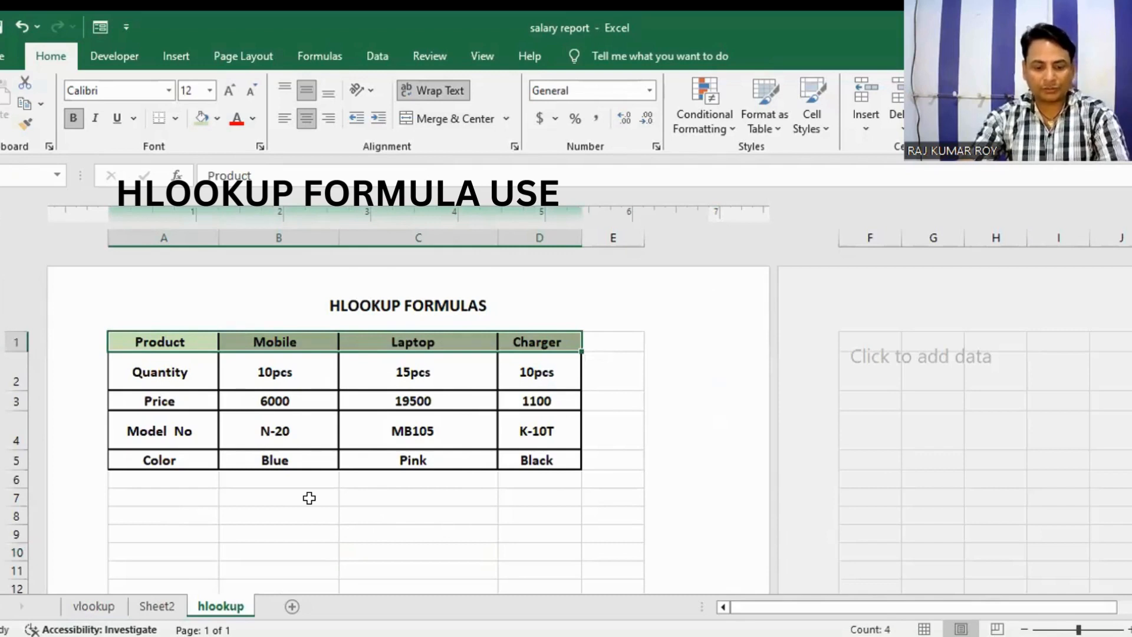
{"action": "key", "text": "ctrl+c"}
{"action": "left_click", "coordinate": [126, 513]}
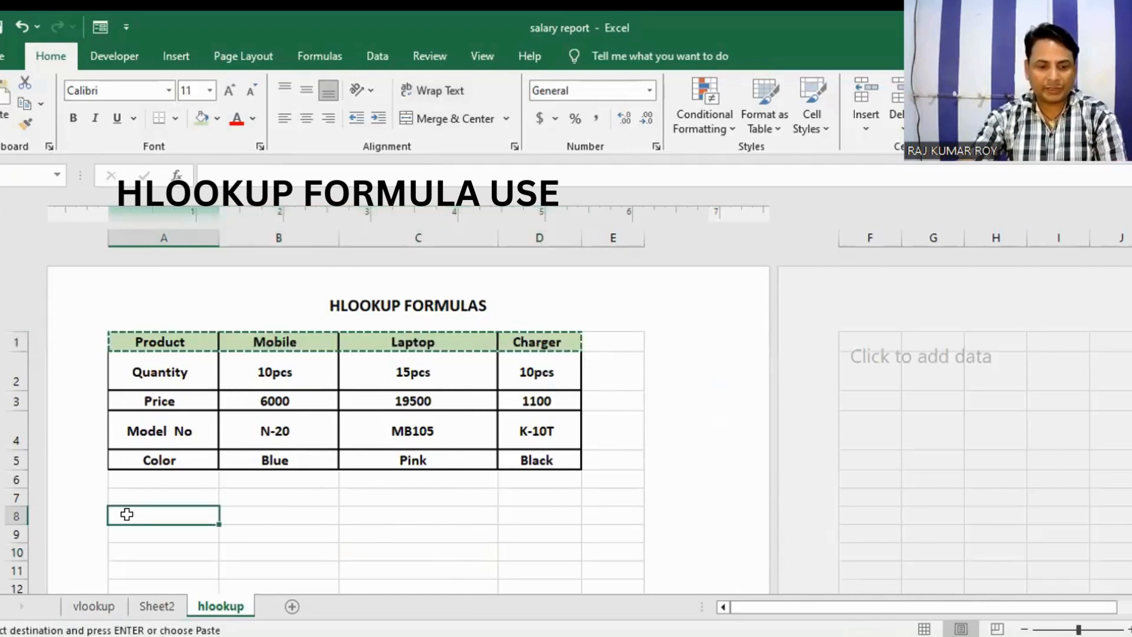
{"action": "key", "text": "ctrl+v"}
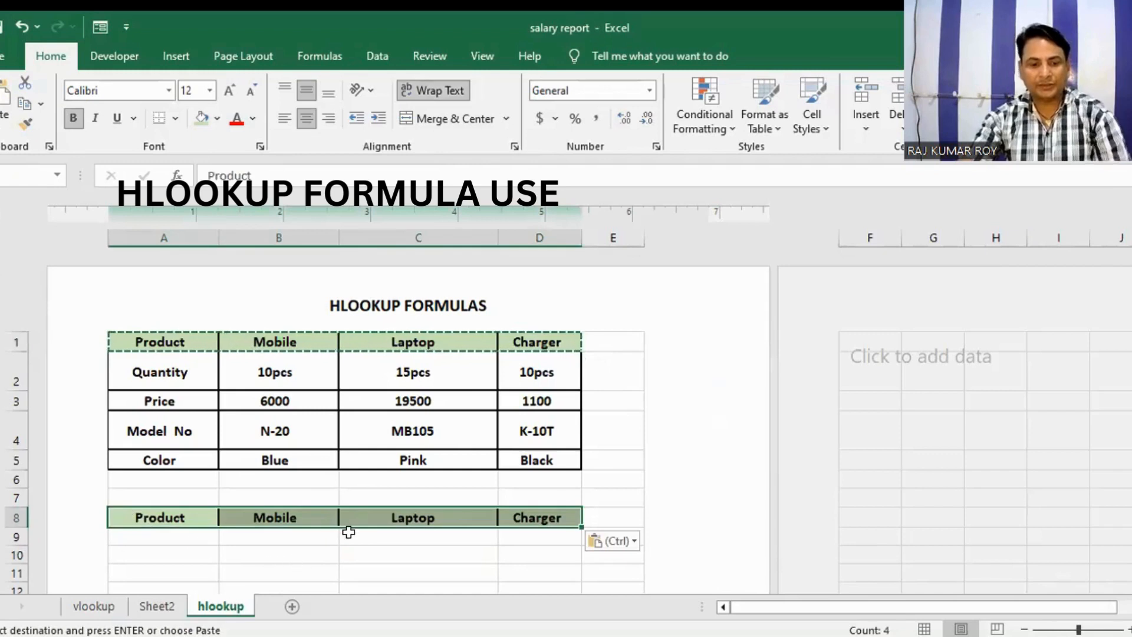
{"action": "scroll", "coordinate": [333, 498], "scroll_direction": "down", "scroll_amount": 1}
{"action": "scroll", "coordinate": [255, 412], "scroll_direction": "up", "scroll_amount": 1}
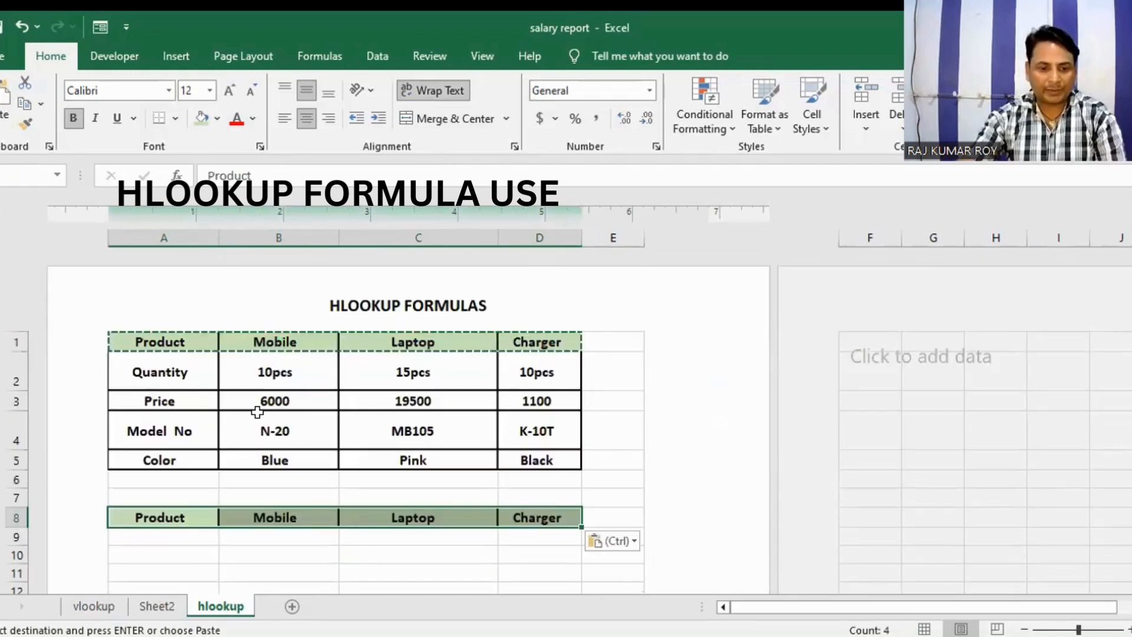
{"action": "scroll", "coordinate": [277, 513], "scroll_direction": "down", "scroll_amount": 1}
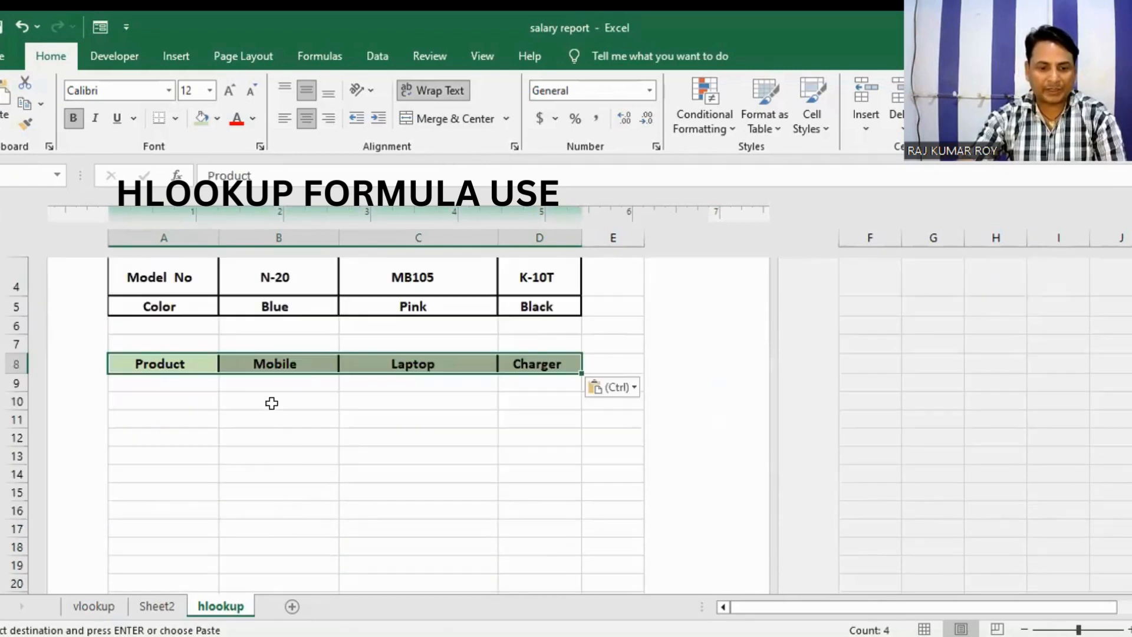
{"action": "left_click", "coordinate": [200, 383]}
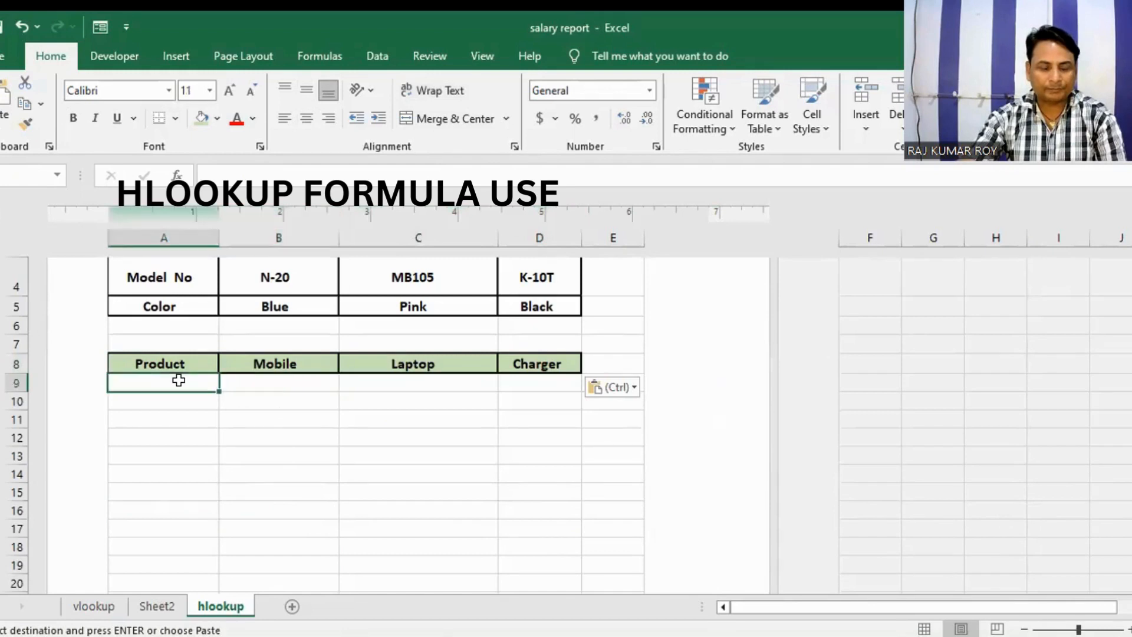
{"action": "key", "text": "Down"}
{"action": "key", "text": "Down"}
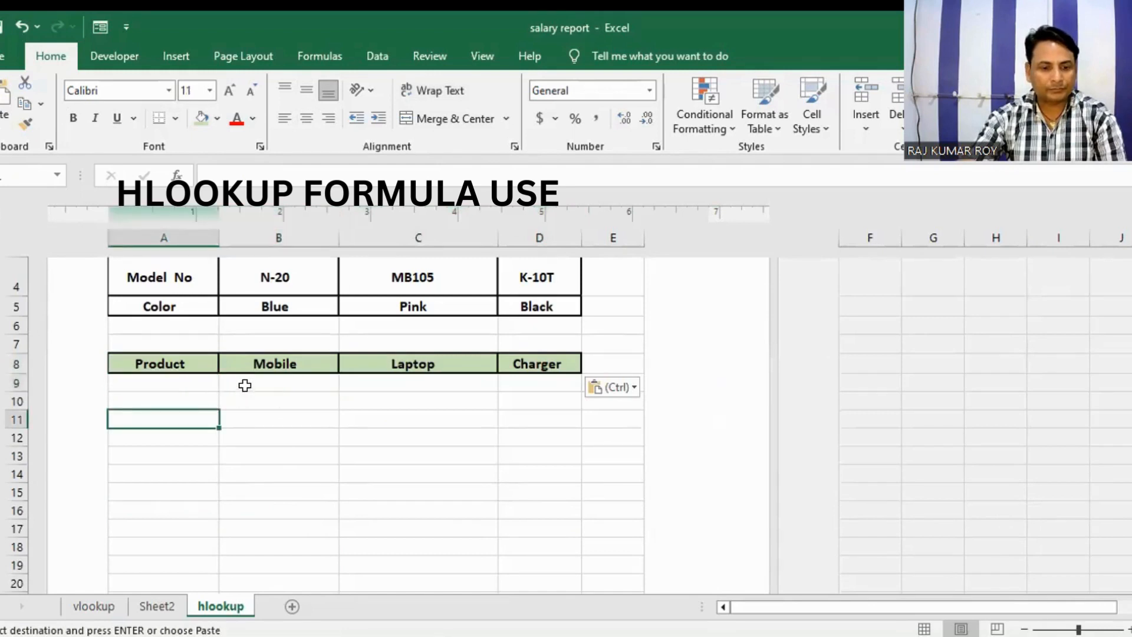
{"action": "left_click", "coordinate": [244, 385]}
{"action": "left_click", "coordinate": [202, 380]}
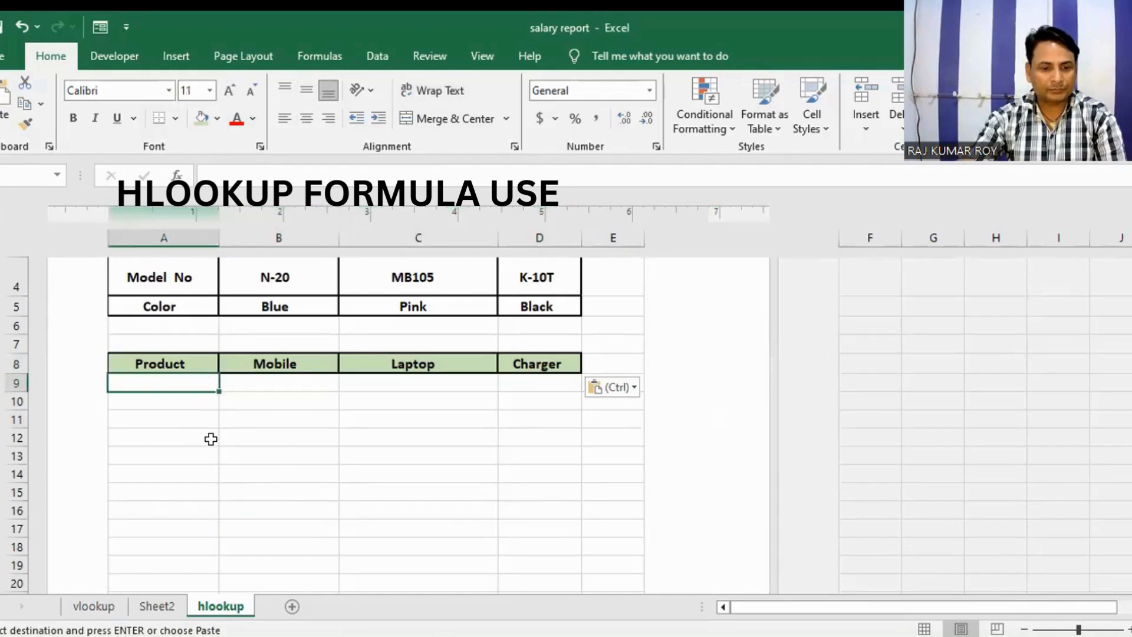
{"action": "left_click", "coordinate": [273, 383]}
{"action": "scroll", "coordinate": [248, 444], "scroll_direction": "up", "scroll_amount": 2}
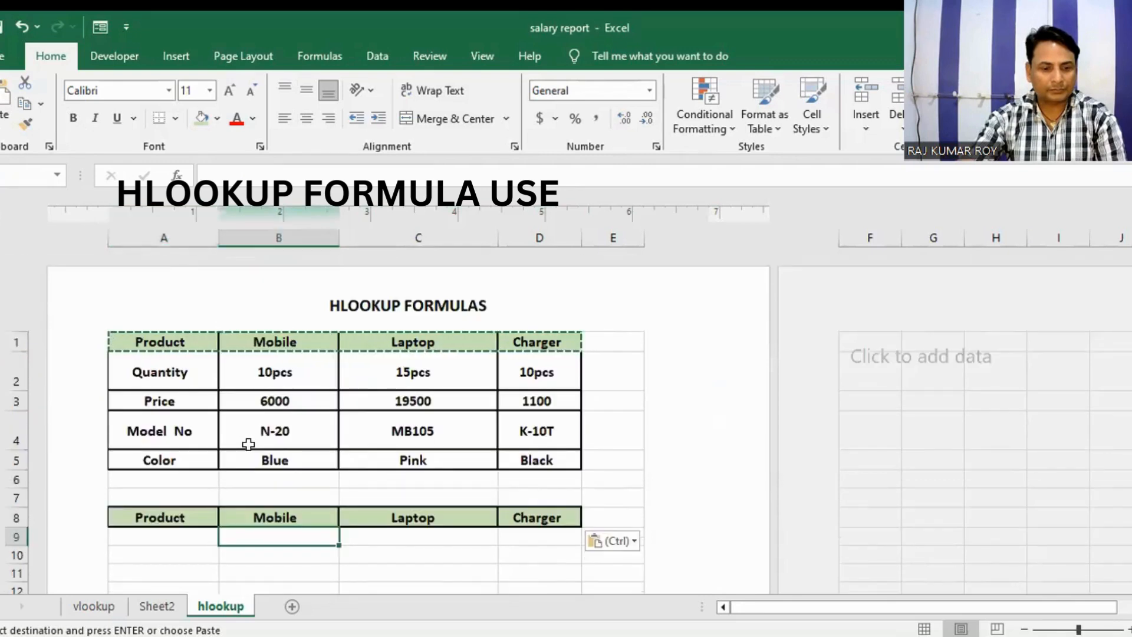
{"action": "scroll", "coordinate": [248, 444], "scroll_direction": "down", "scroll_amount": 2}
{"action": "left_click", "coordinate": [187, 385]}
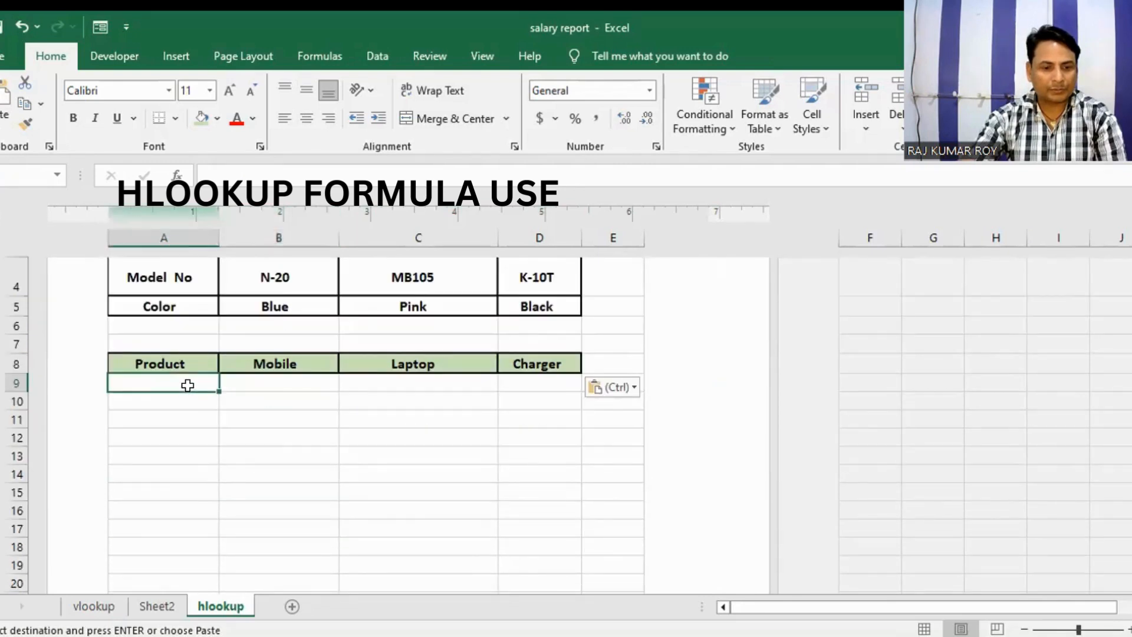
{"action": "left_click", "coordinate": [258, 382]}
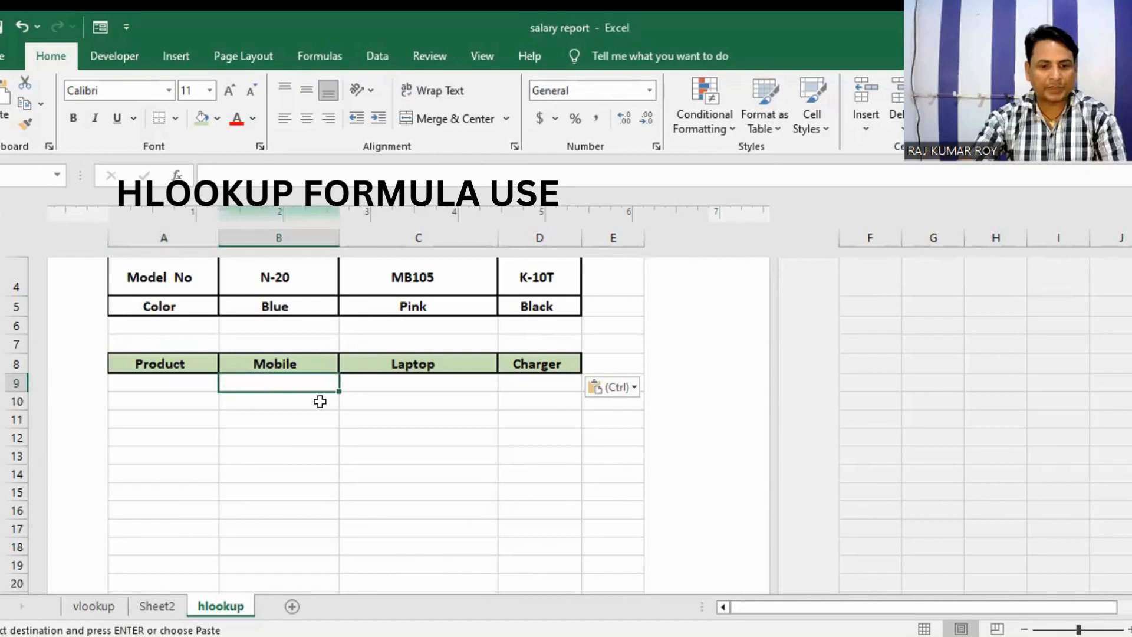
{"action": "scroll", "coordinate": [298, 407], "scroll_direction": "up", "scroll_amount": 2}
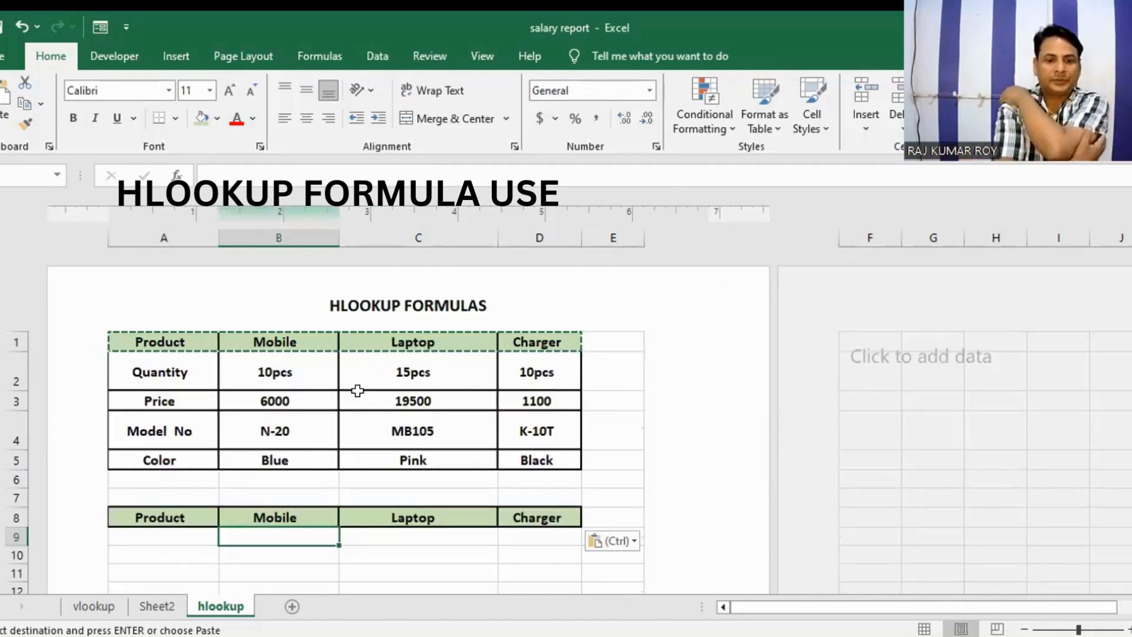
{"action": "left_click", "coordinate": [293, 554]}
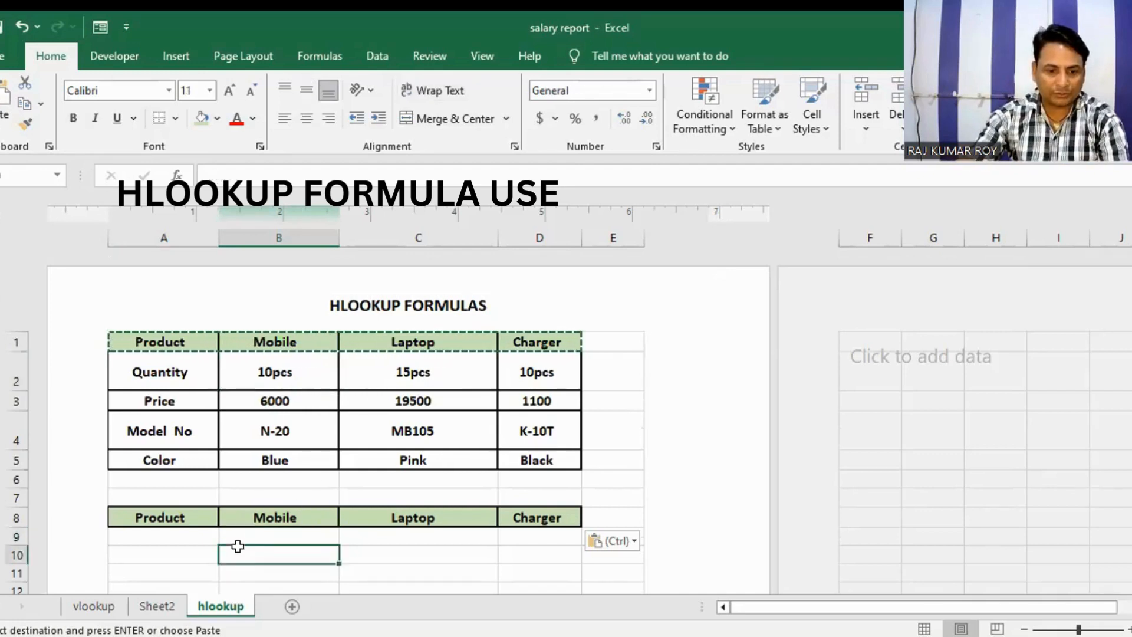
{"action": "left_click", "coordinate": [270, 537]}
Step: Replace the Mobile heading in B8 of the copied header row with "PRICE"
{"action": "left_click", "coordinate": [322, 514]}
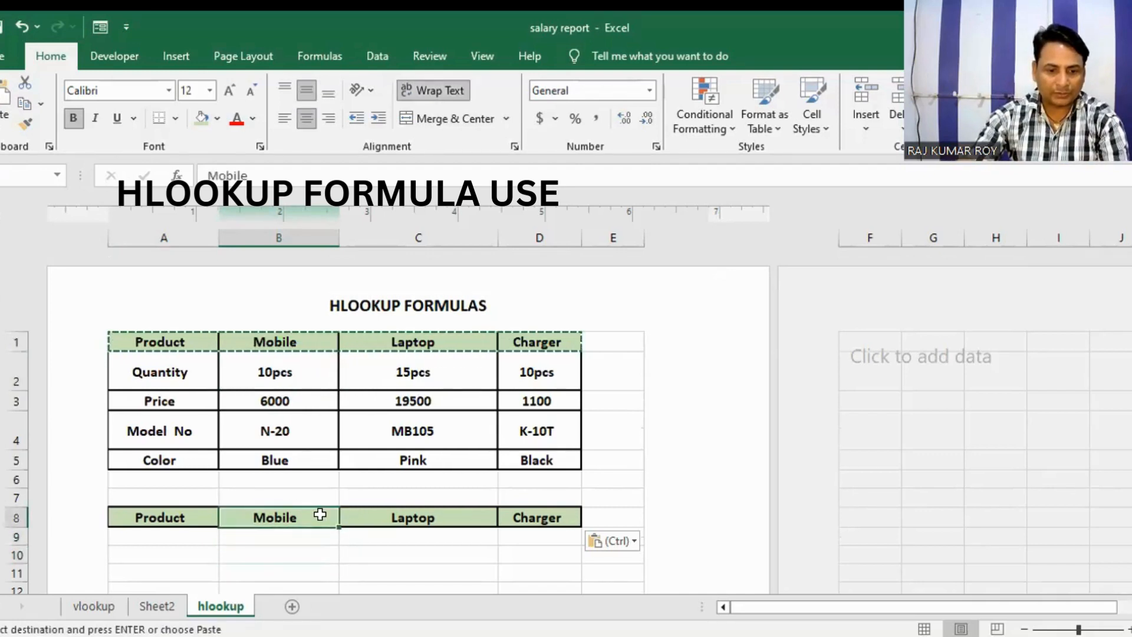
{"action": "double_click", "coordinate": [313, 517]}
{"action": "left_click", "coordinate": [244, 519]}
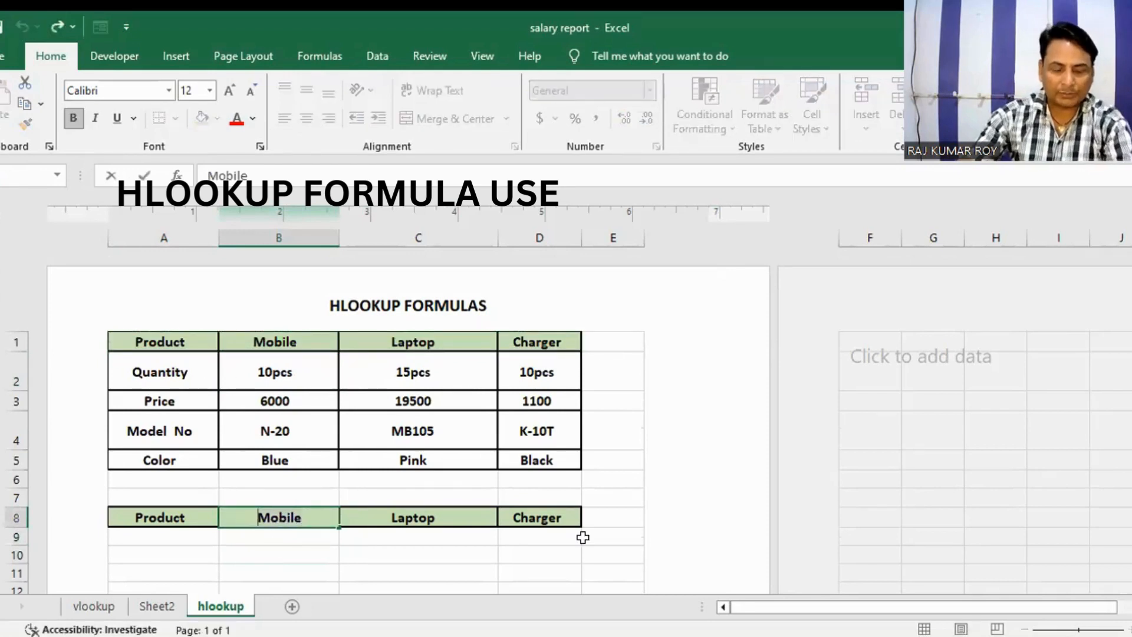
{"action": "type", "text": "PRI"}
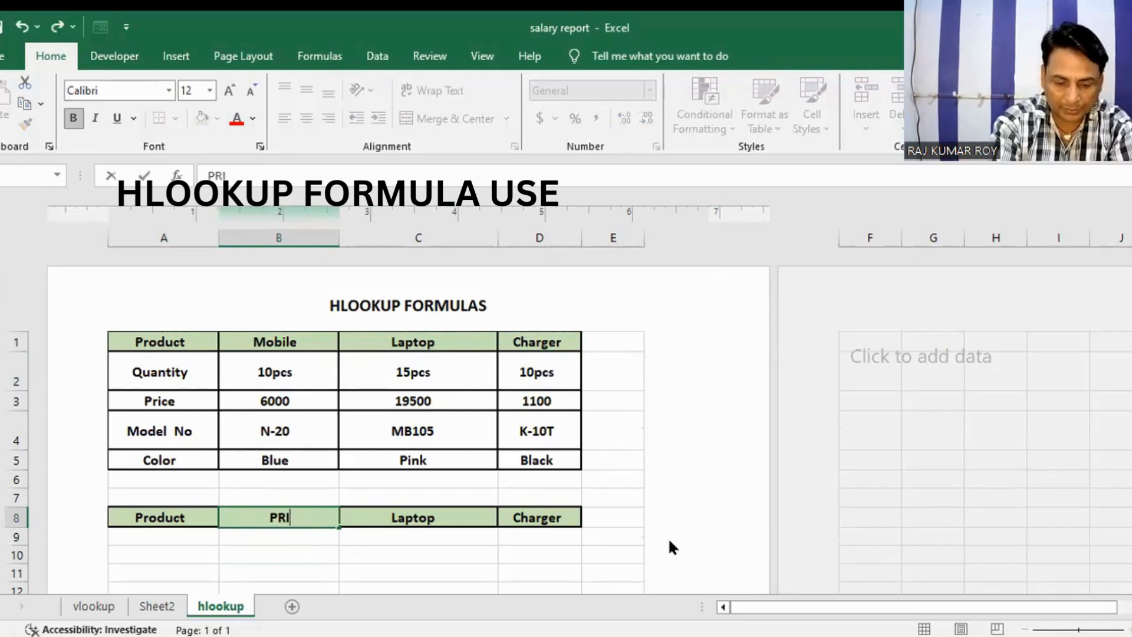
{"action": "type", "text": "CE"}
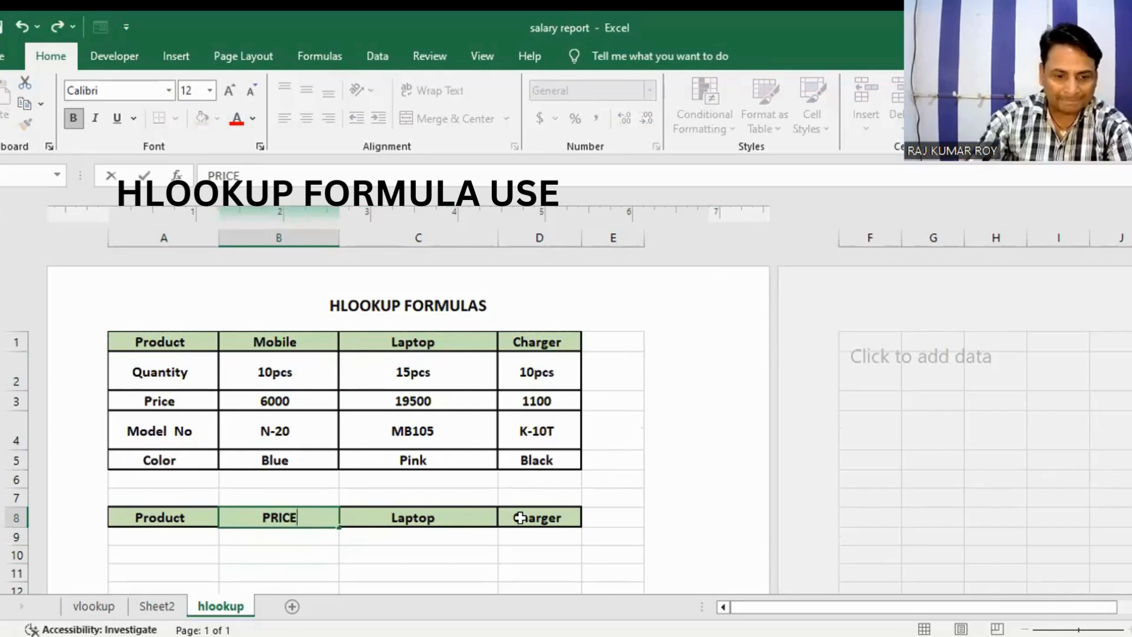
Step: Replace the Laptop heading in C8 of the copied header row with "Quantity"
{"action": "left_click", "coordinate": [407, 518]}
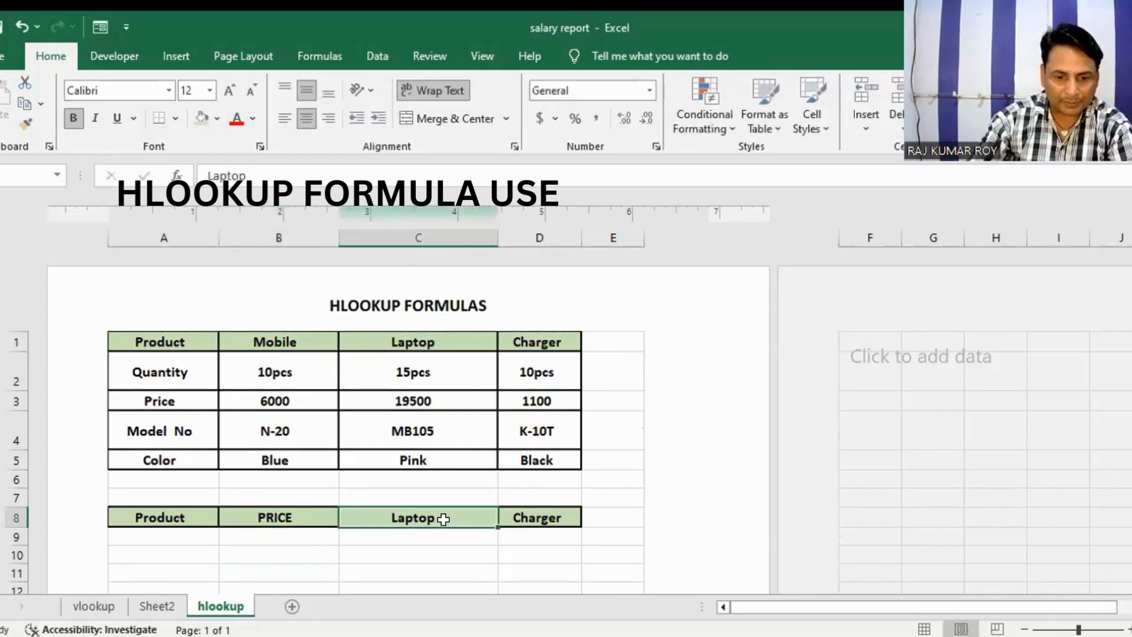
{"action": "double_click", "coordinate": [444, 519]}
{"action": "left_click_drag", "start_coordinate": [443, 517], "coordinate": [355, 515]}
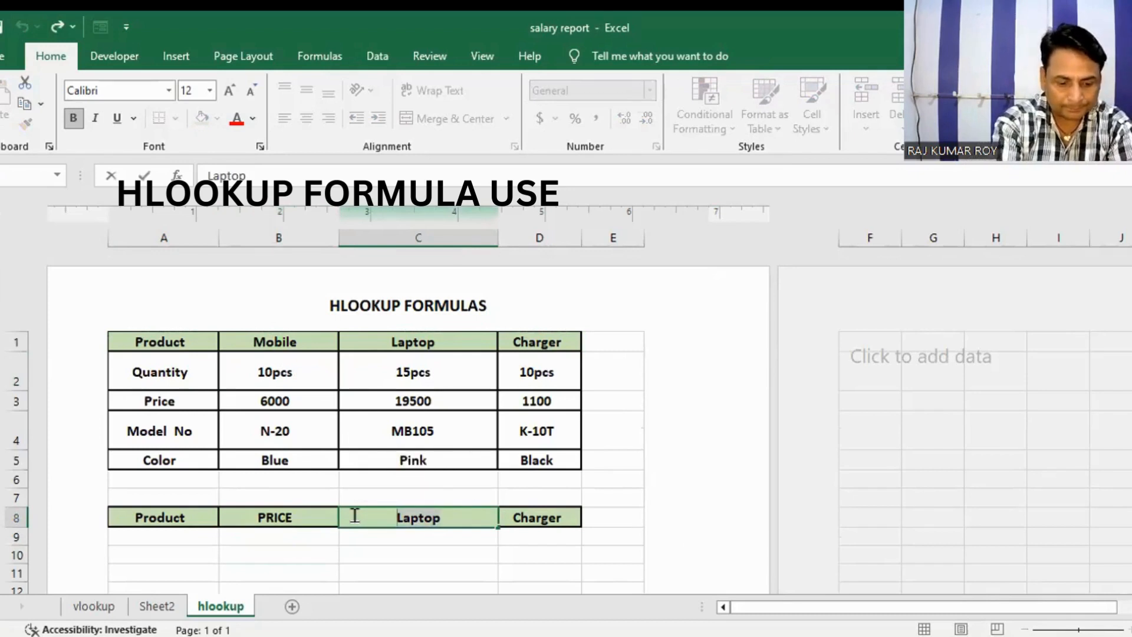
{"action": "type", "text": "Quan"}
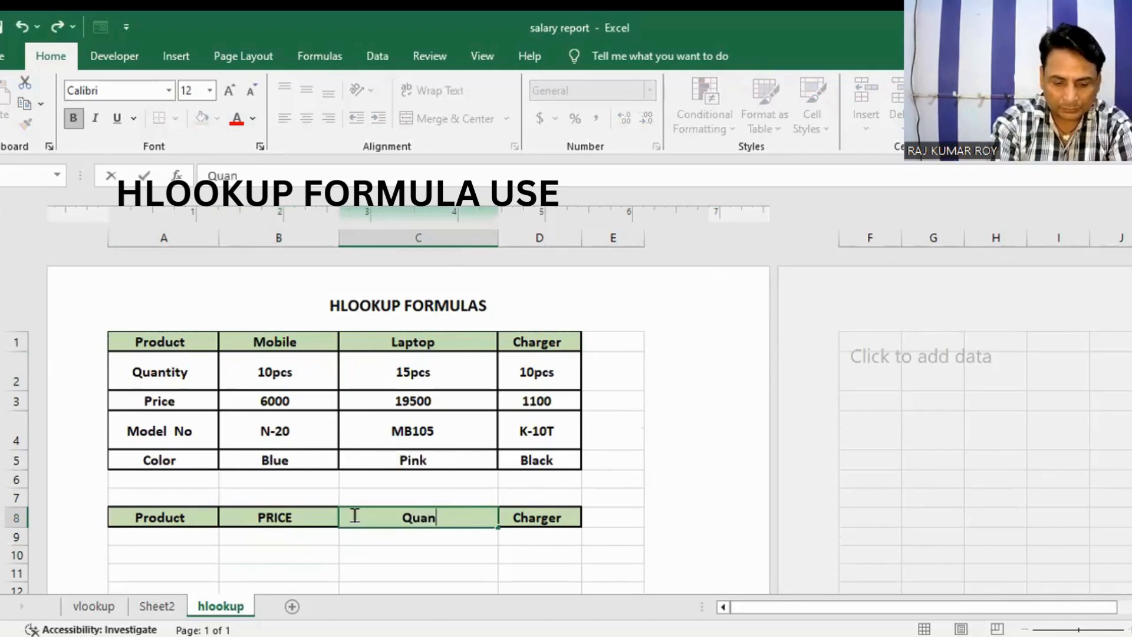
{"action": "type", "text": "tity"}
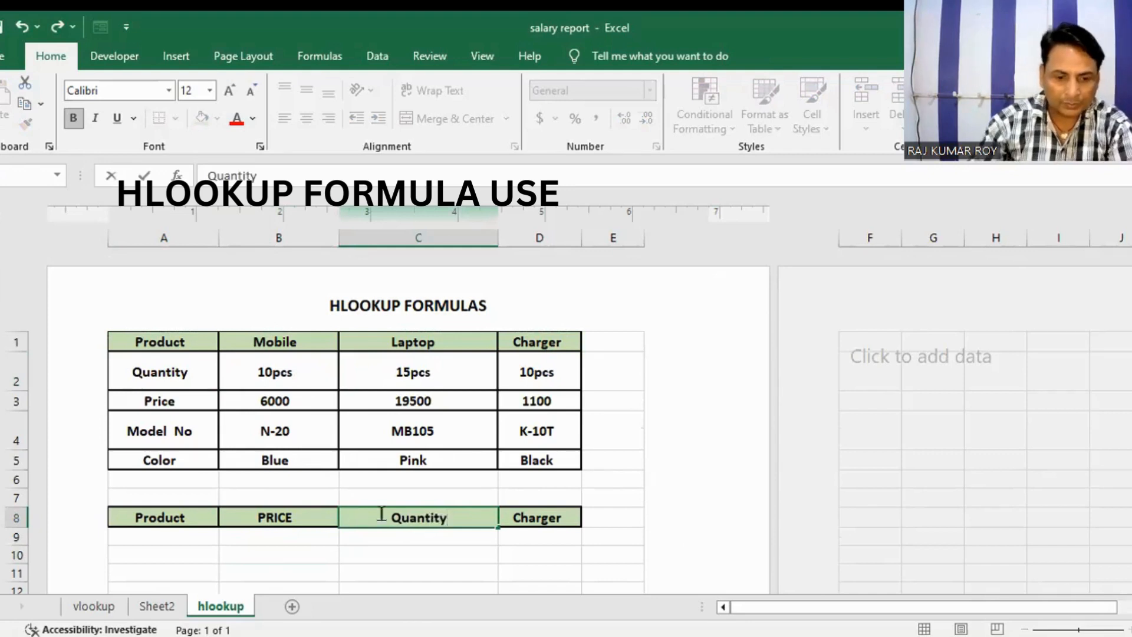
Step: Replace the Charger heading in D8 of the copied header row with "color"
{"action": "left_click", "coordinate": [530, 522]}
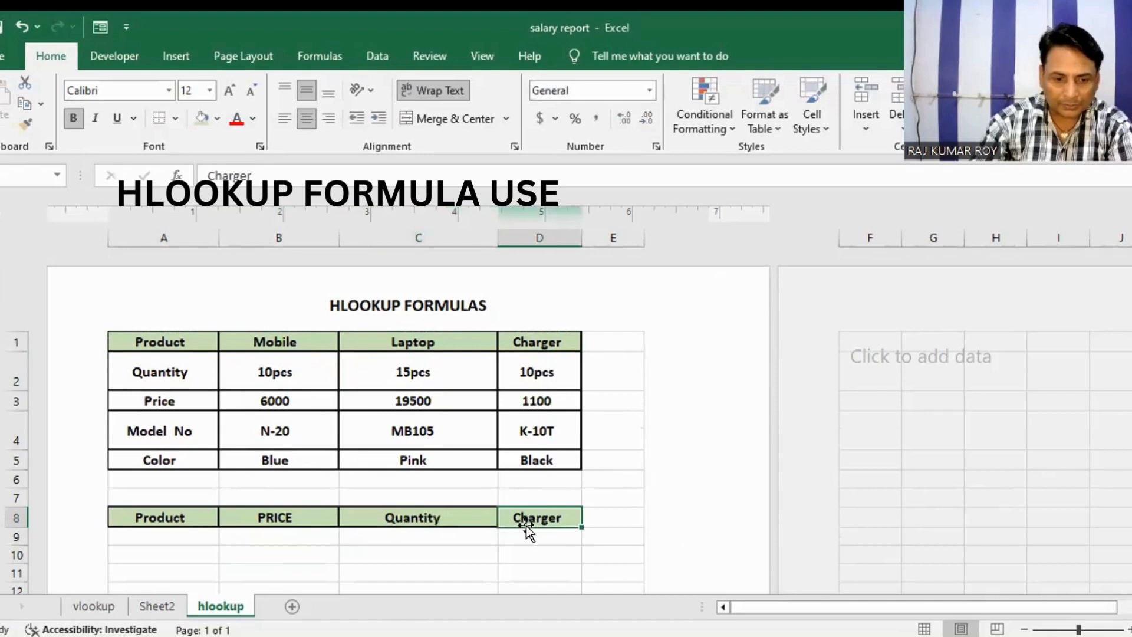
{"action": "double_click", "coordinate": [538, 517]}
{"action": "left_click_drag", "start_coordinate": [567, 516], "coordinate": [487, 517]}
{"action": "type", "text": "c"}
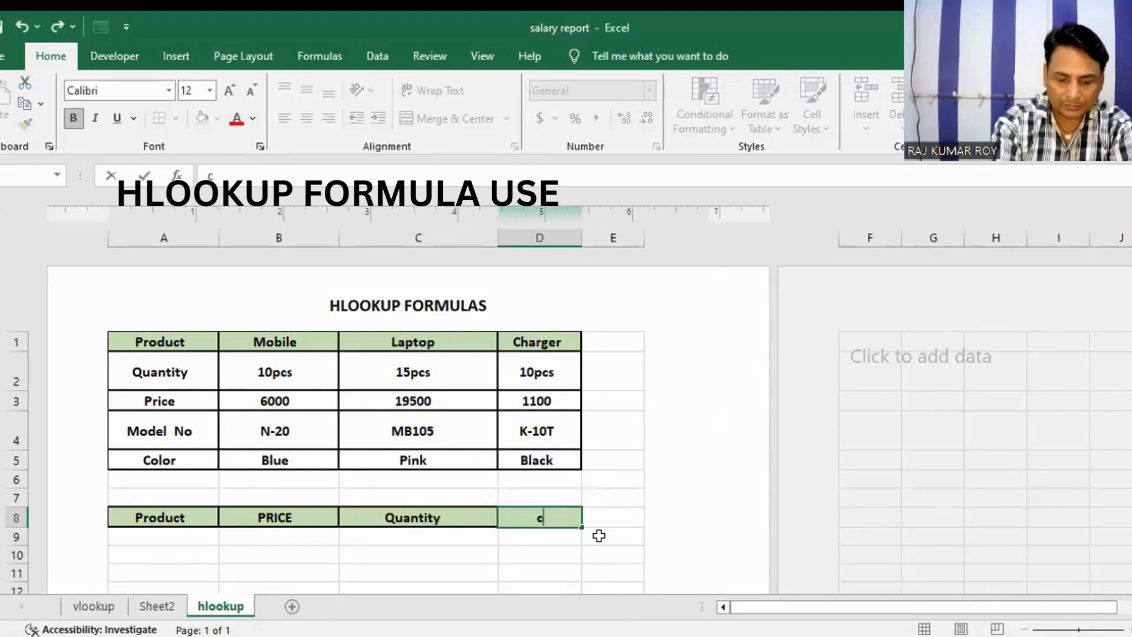
{"action": "type", "text": "olor"}
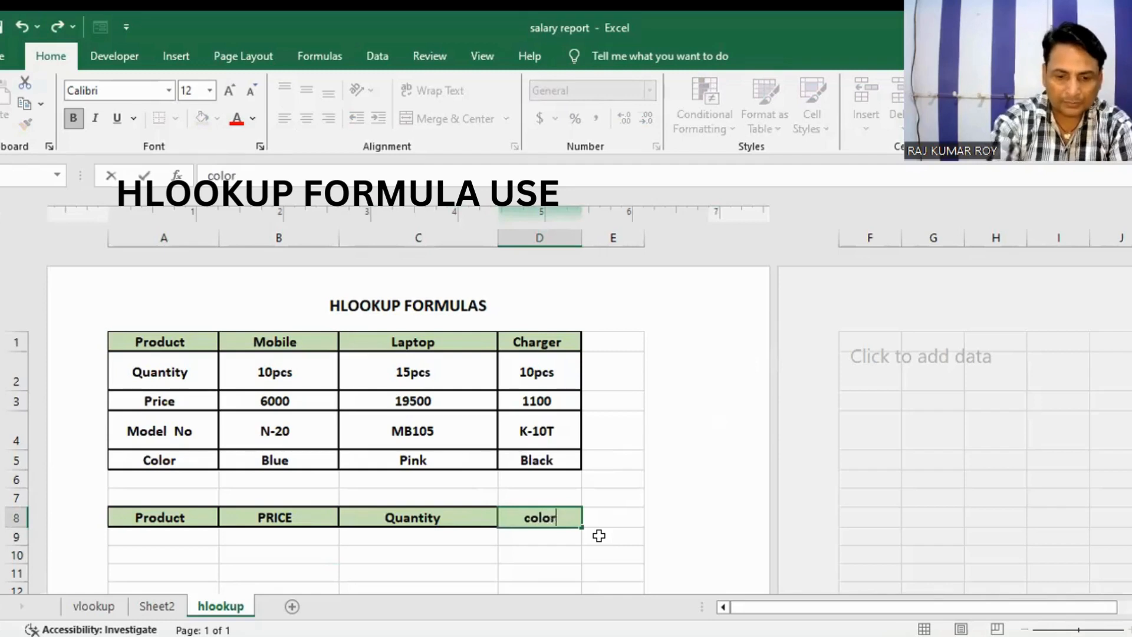
{"action": "left_click", "coordinate": [296, 533]}
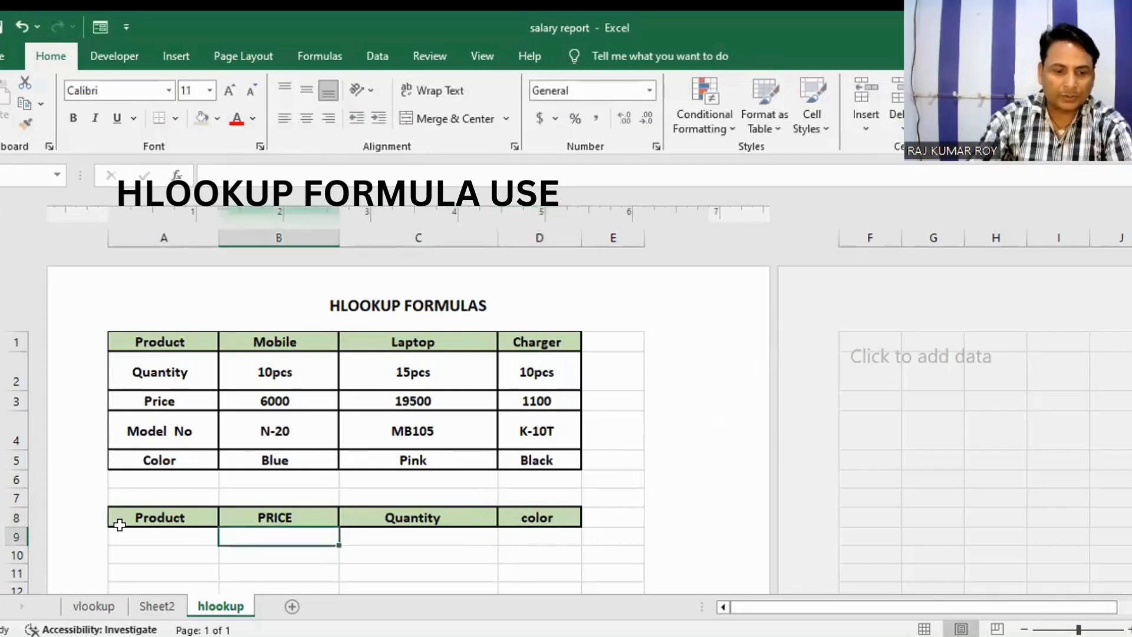
Step: Enter the PRICE formula =hlookup(A9,A1:D5,3,0) in B9, looking up the product in the table above
{"action": "left_click", "coordinate": [121, 534]}
{"action": "left_click", "coordinate": [243, 534]}
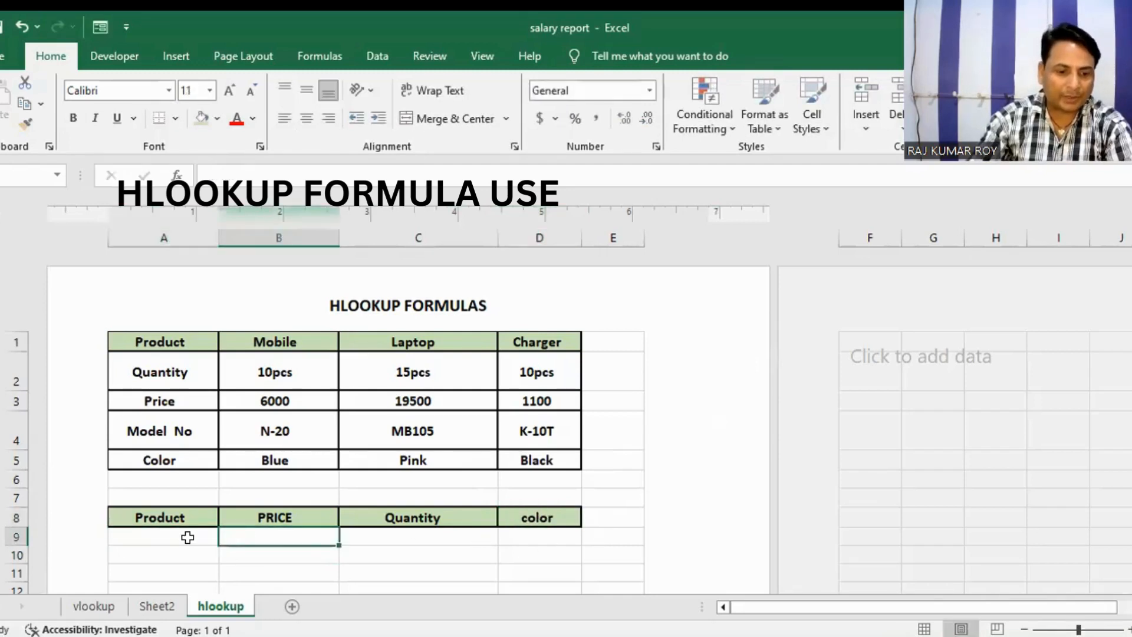
{"action": "type", "text": "="}
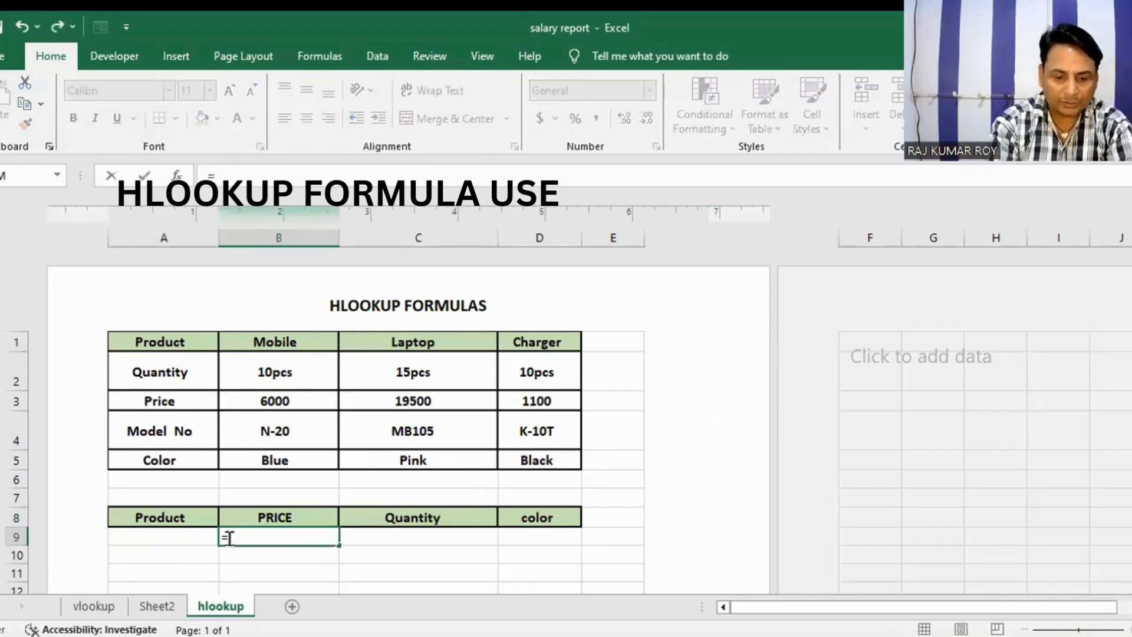
{"action": "type", "text": "hlo"}
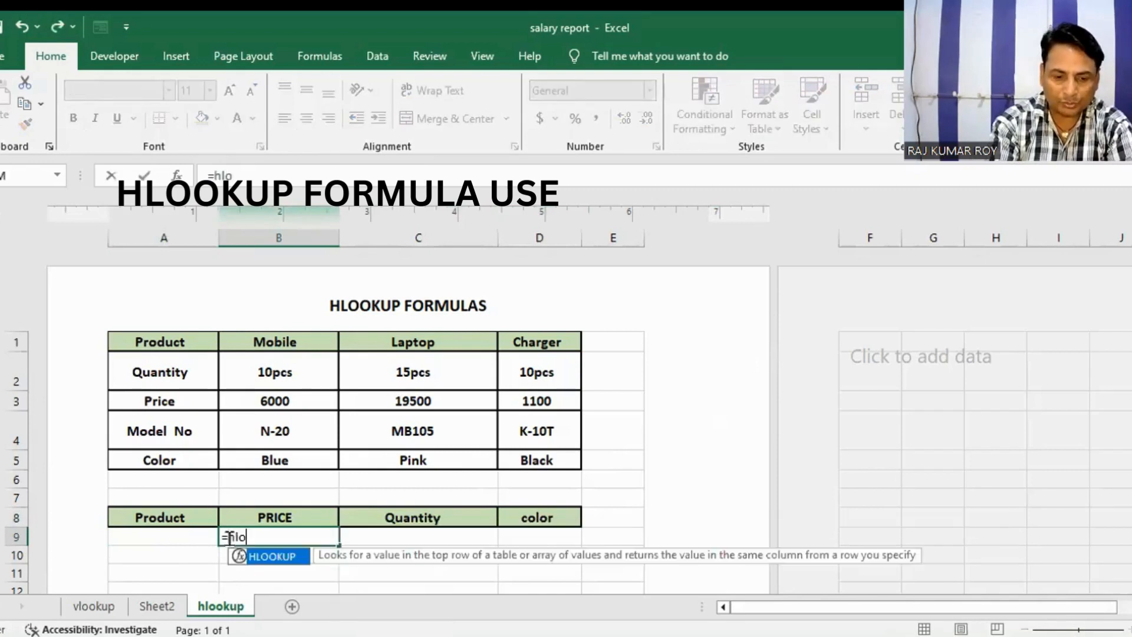
{"action": "type", "text": "oku"}
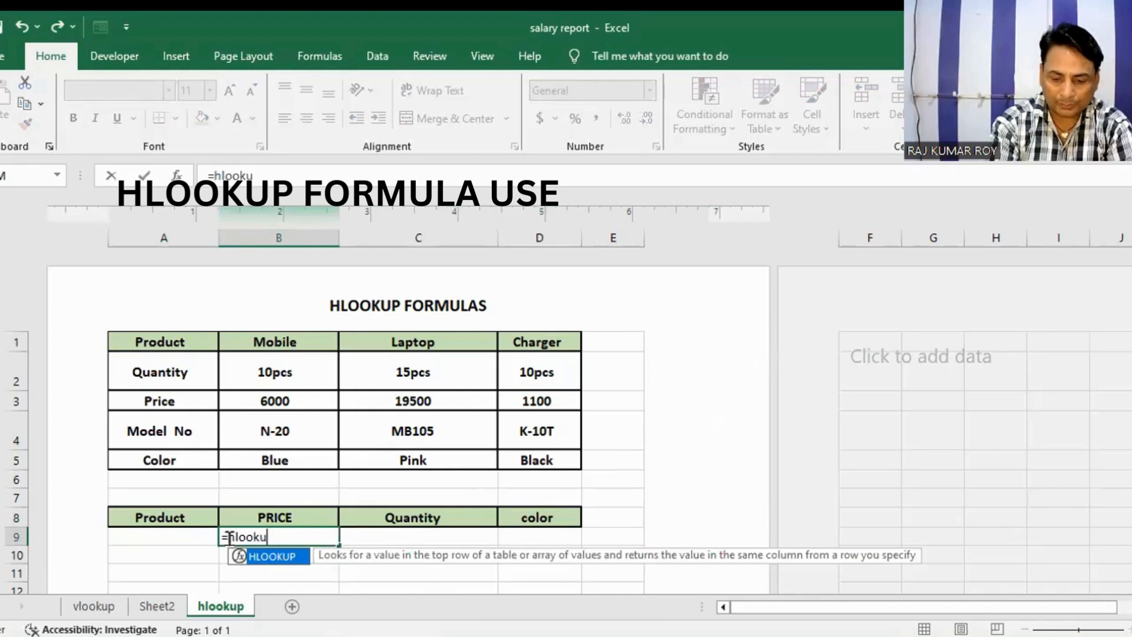
{"action": "type", "text": "p("}
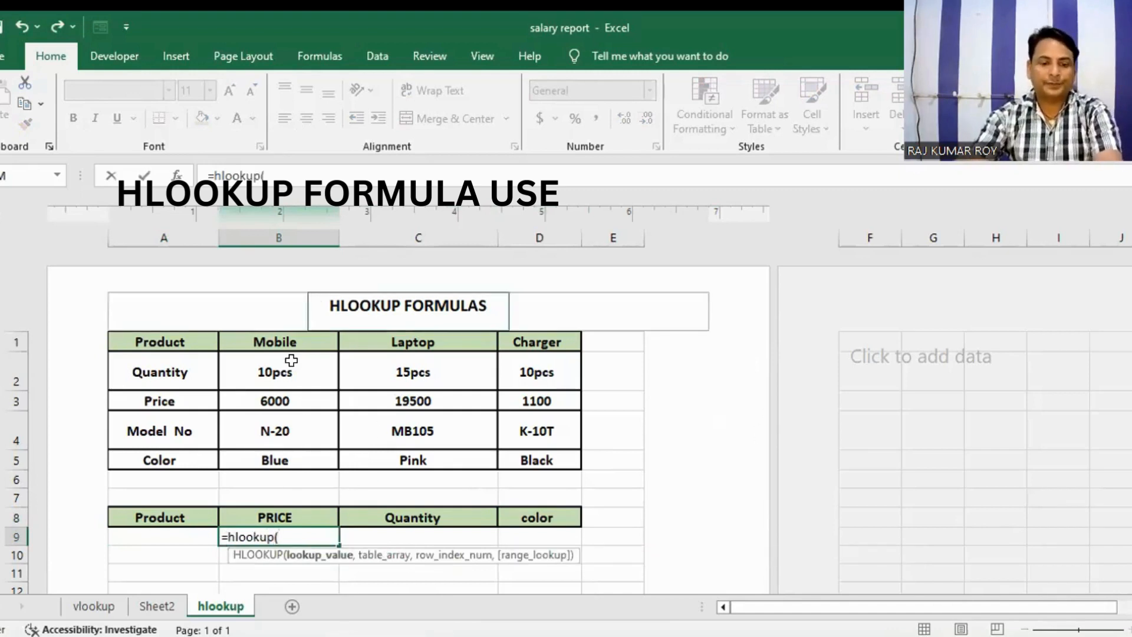
{"action": "left_click", "coordinate": [177, 533]}
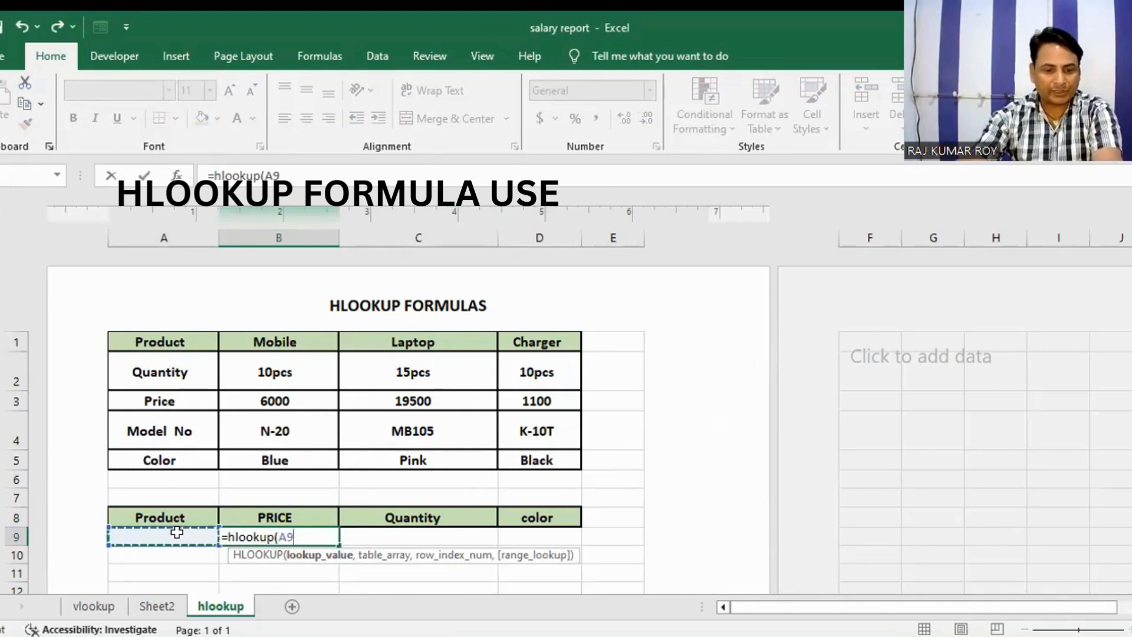
{"action": "type", "text": ","}
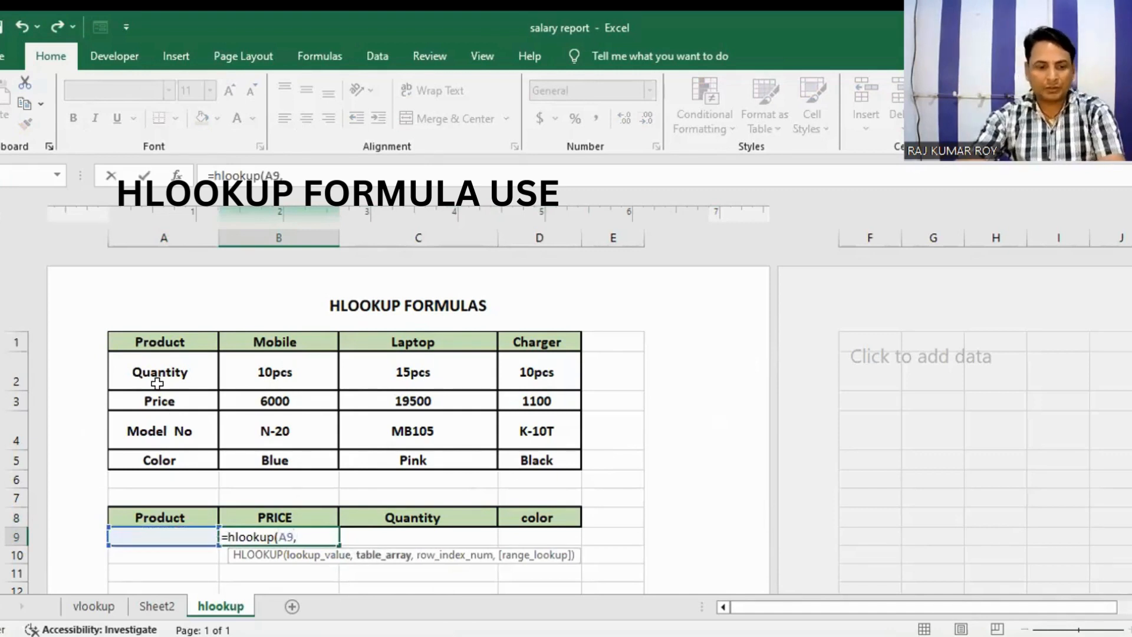
{"action": "left_click_drag", "start_coordinate": [130, 341], "coordinate": [507, 455]}
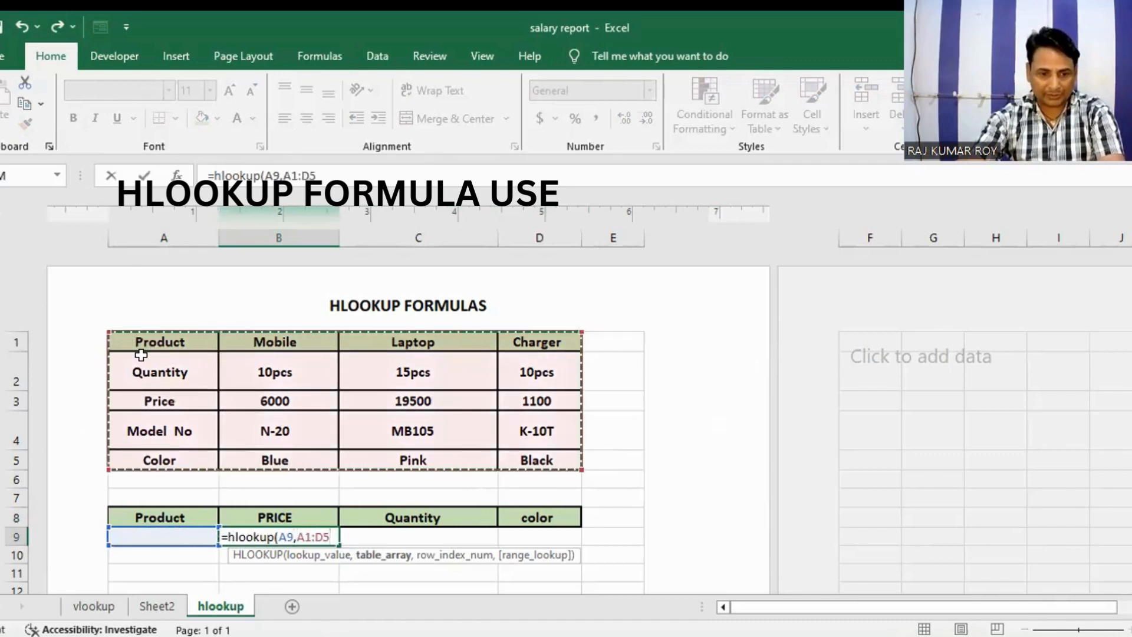
{"action": "type", "text": ",3"}
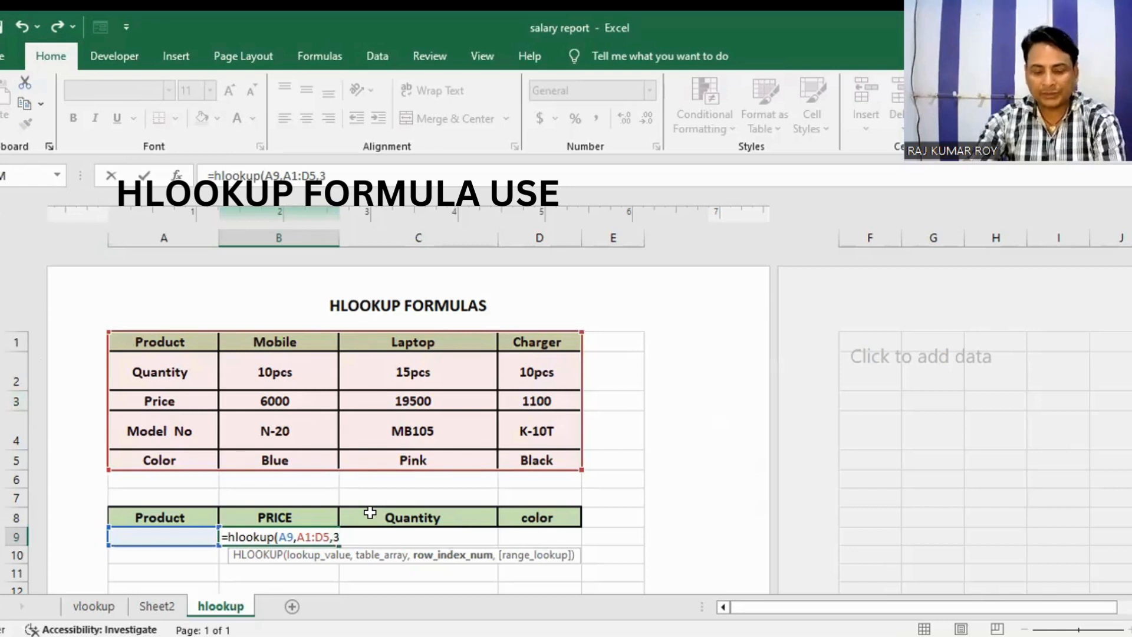
{"action": "type", "text": ","}
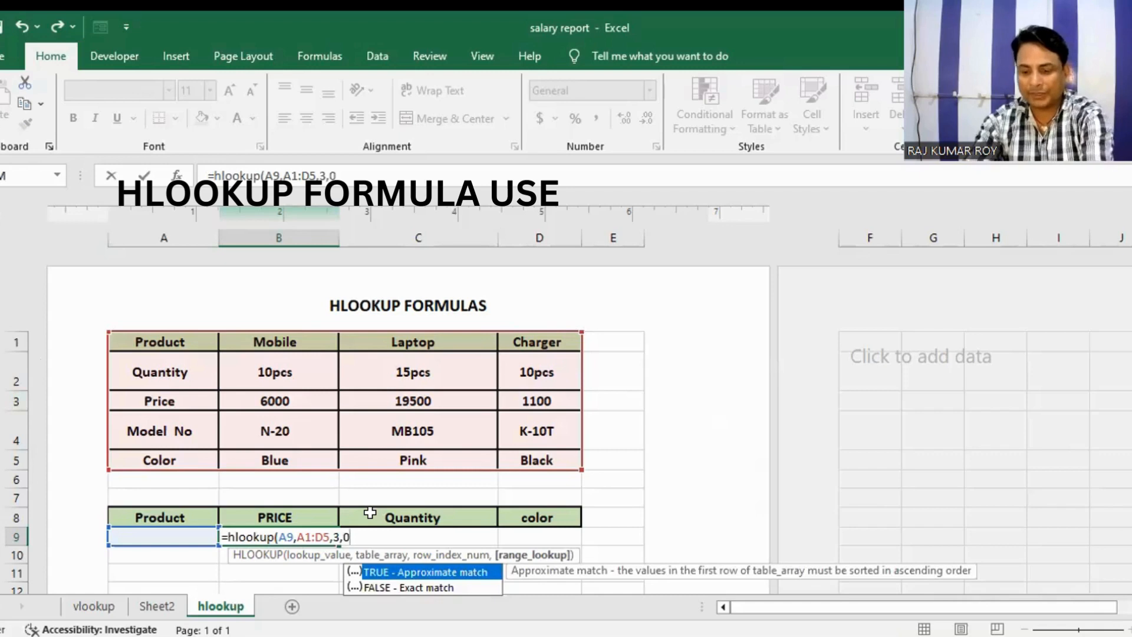
{"action": "type", "text": "0"}
{"action": "key", "text": "Return"}
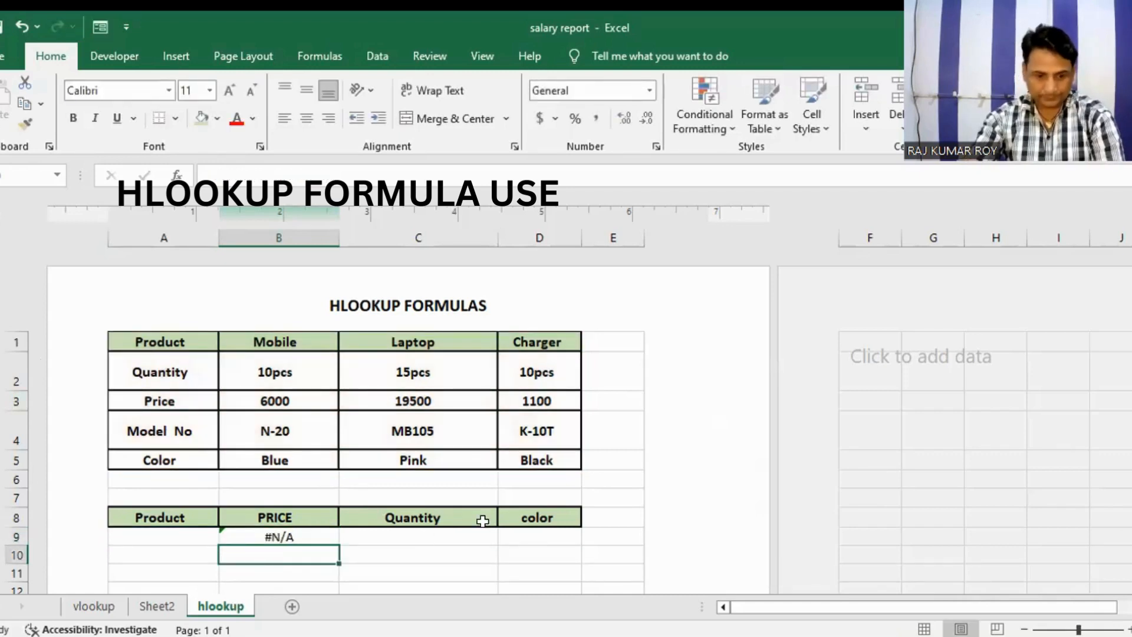
Step: Enter "mobile" as the product to look up in A9
{"action": "left_click", "coordinate": [195, 541]}
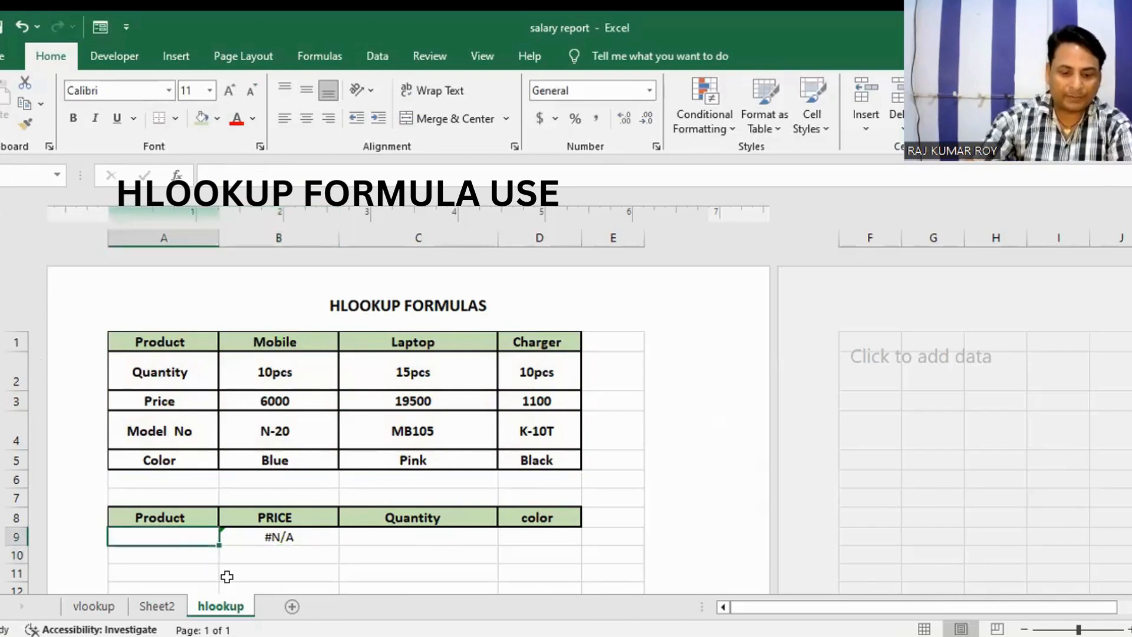
{"action": "type", "text": "mob"}
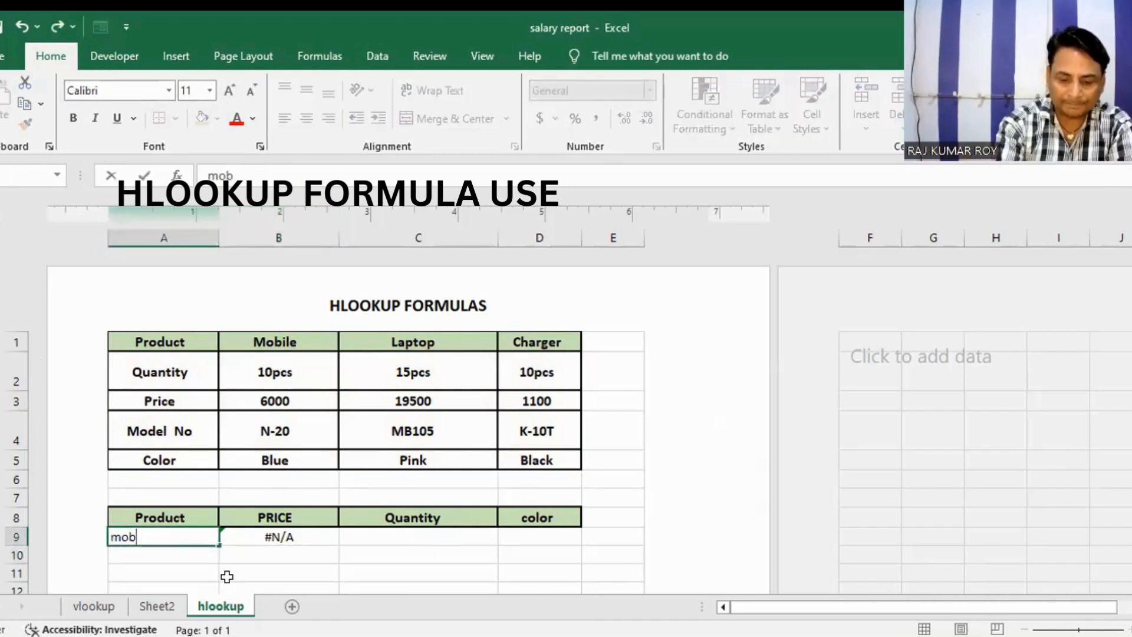
{"action": "type", "text": "ile"}
{"action": "key", "text": "Return"}
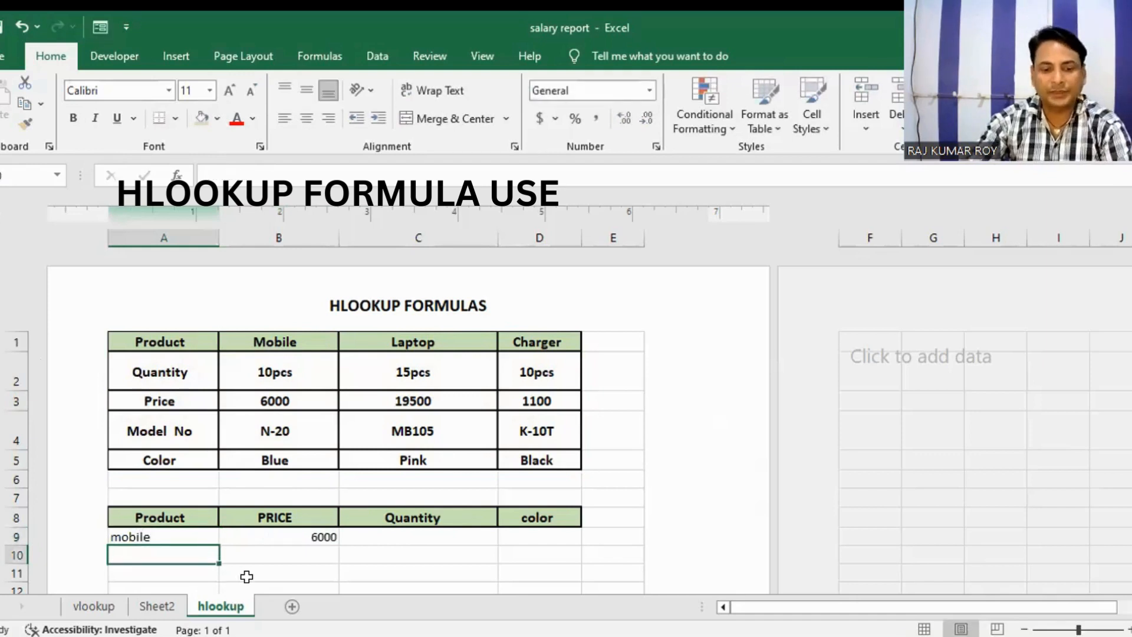
Step: Enter the Quantity formula =hlookup(A9,A1:D5,2,0) in C9
{"action": "left_click", "coordinate": [415, 535]}
{"action": "type", "text": "="}
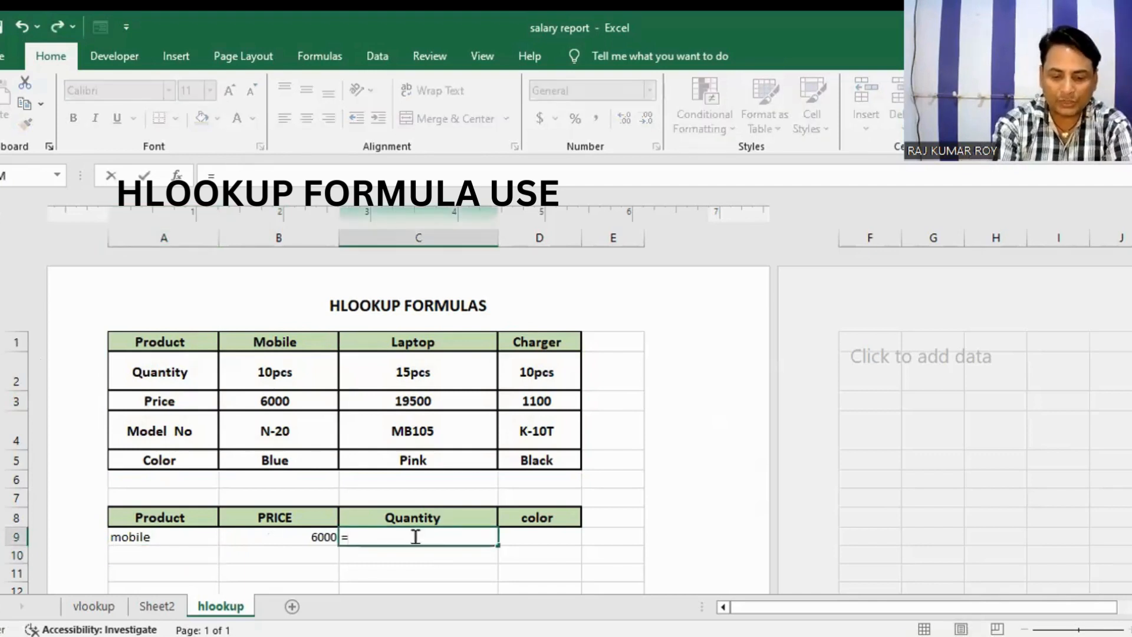
{"action": "type", "text": "hlookup"}
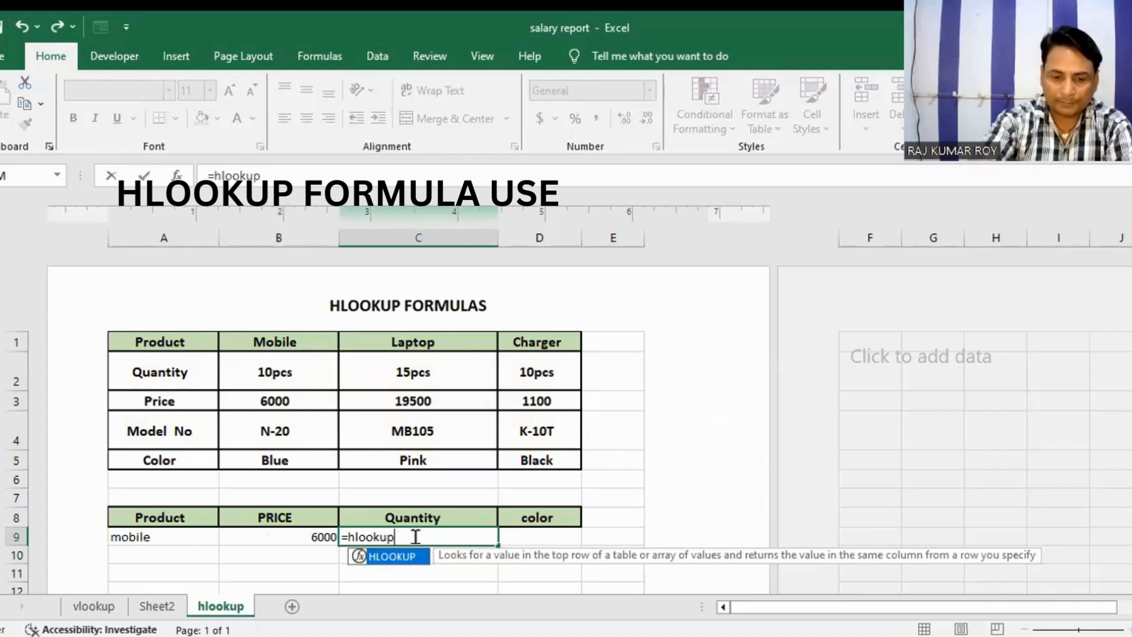
{"action": "type", "text": "("}
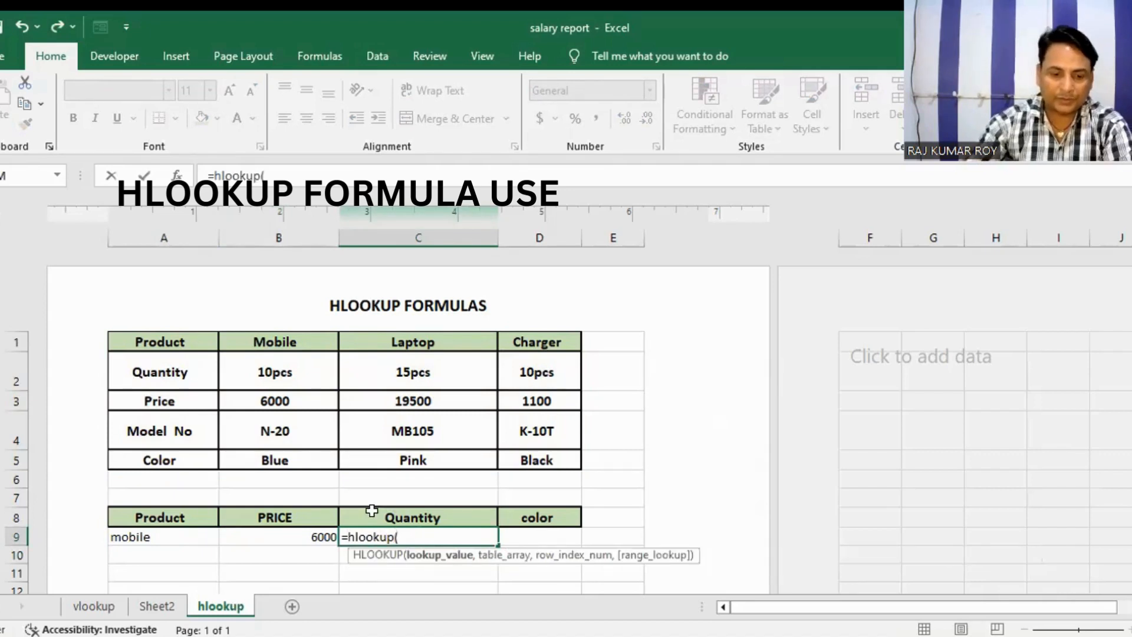
{"action": "left_click", "coordinate": [185, 536]}
{"action": "type", "text": ","}
{"action": "left_click_drag", "start_coordinate": [144, 338], "coordinate": [235, 374]}
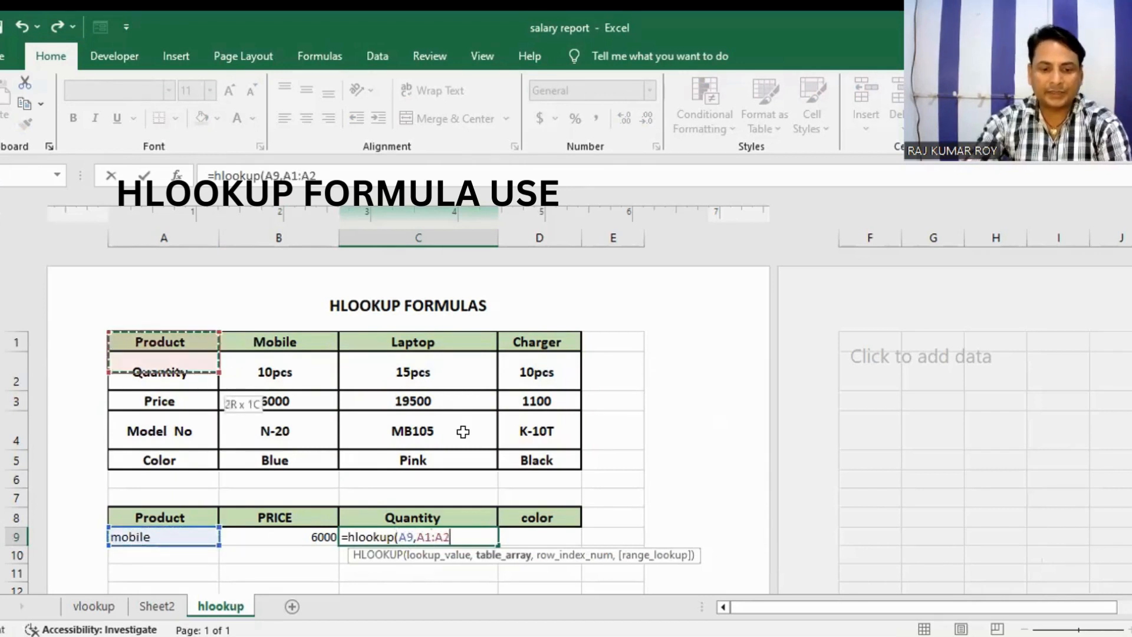
{"action": "type", "text": ","}
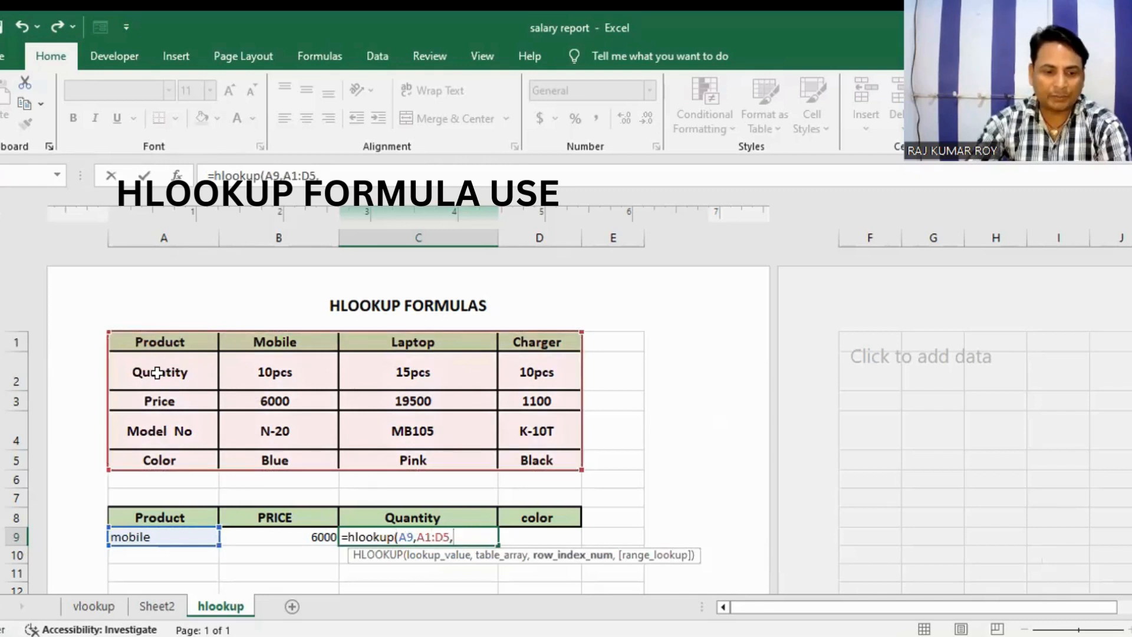
{"action": "type", "text": "2"}
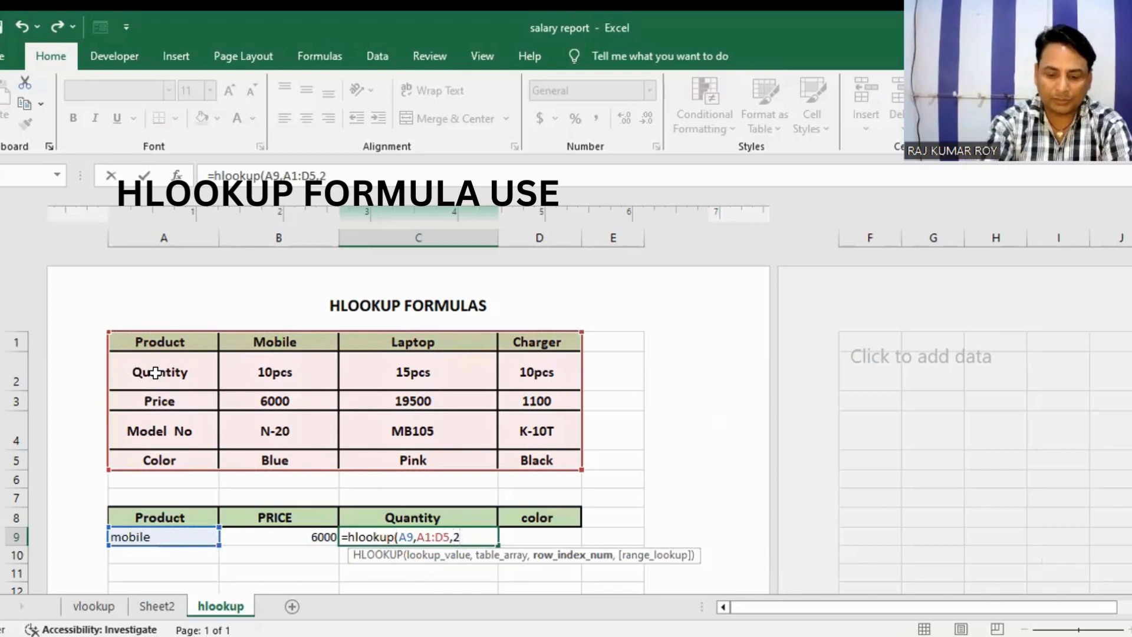
{"action": "type", "text": ",0"}
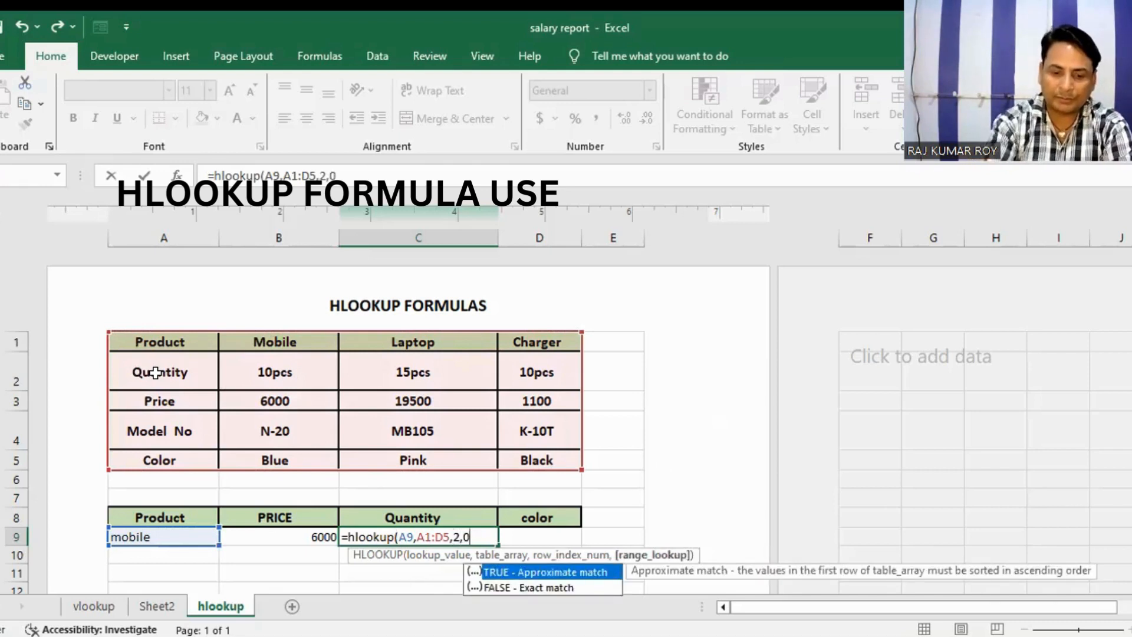
{"action": "key", "text": "Return"}
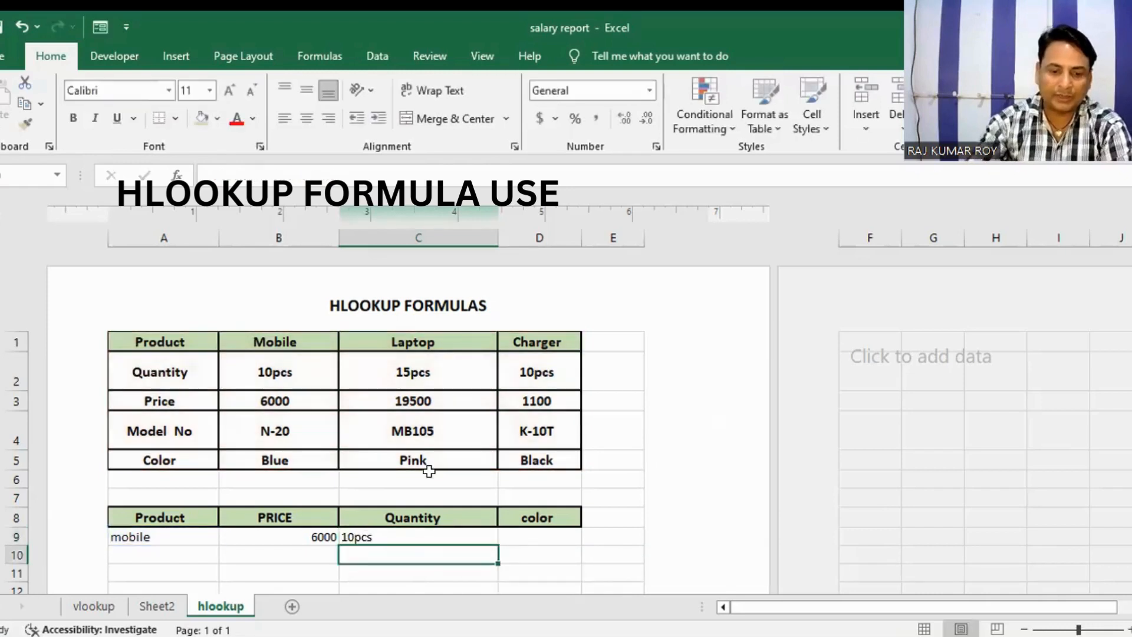
Step: Enter the color formula =hlookup(A9,A1:D5,5,0) in D9
{"action": "left_click", "coordinate": [514, 532]}
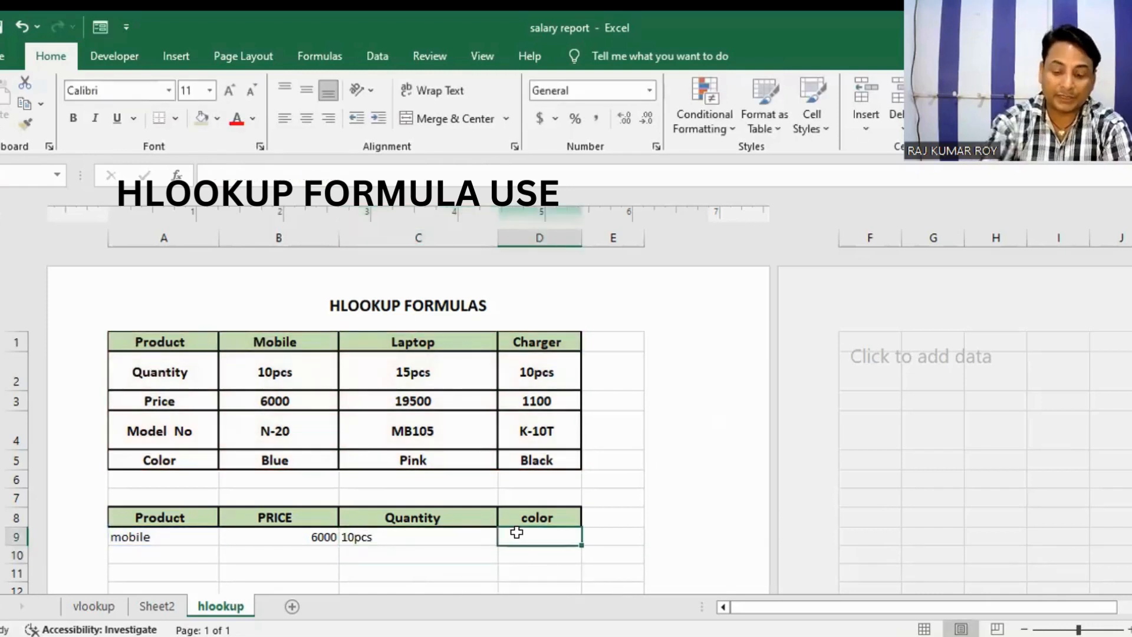
{"action": "type", "text": "="}
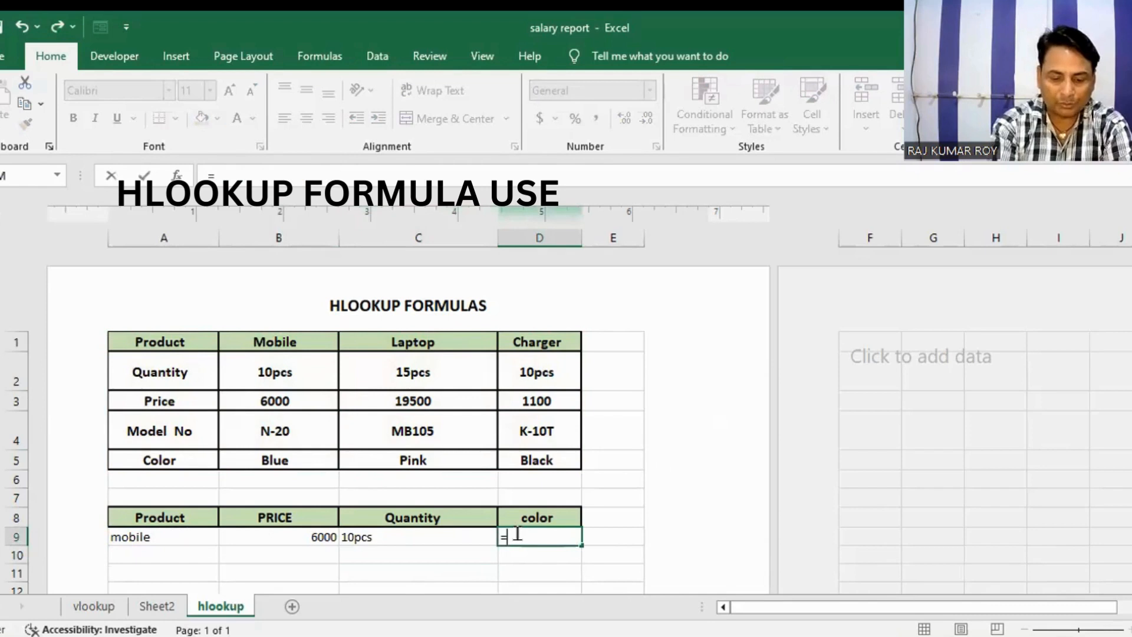
{"action": "type", "text": "hlookup"}
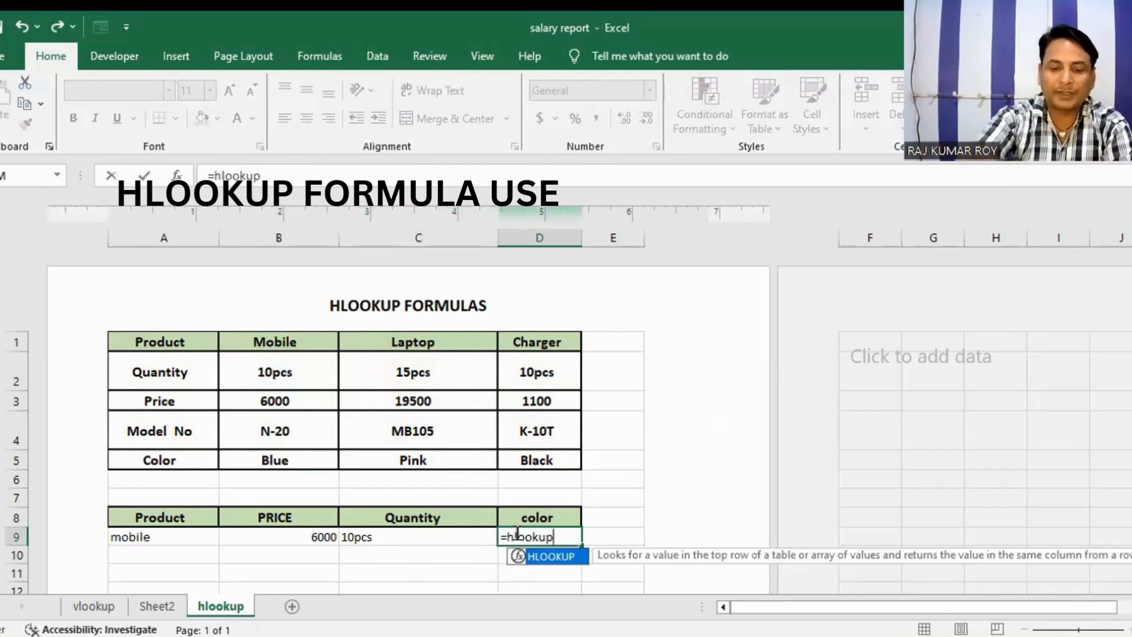
{"action": "type", "text": "("}
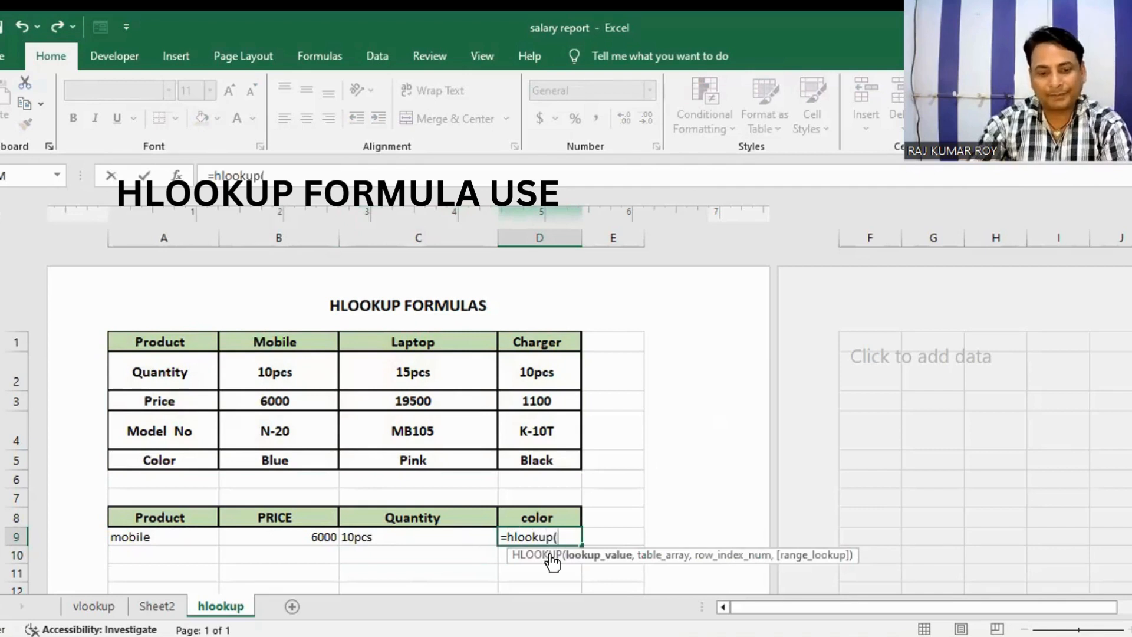
{"action": "left_click", "coordinate": [155, 531]}
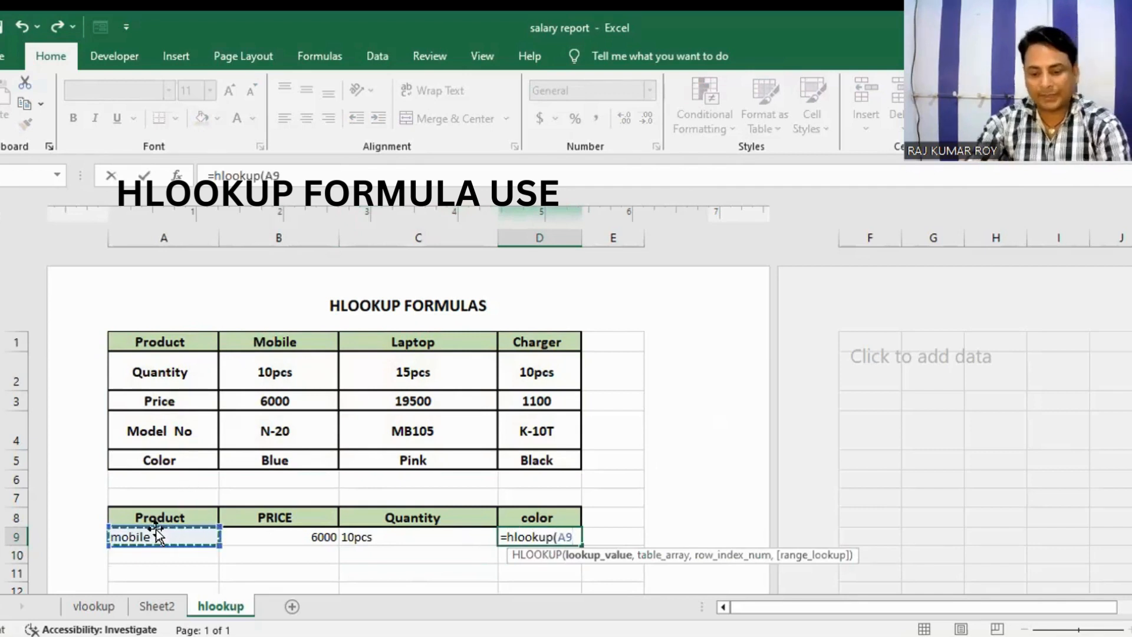
{"action": "type", "text": ","}
{"action": "left_click", "coordinate": [141, 341]}
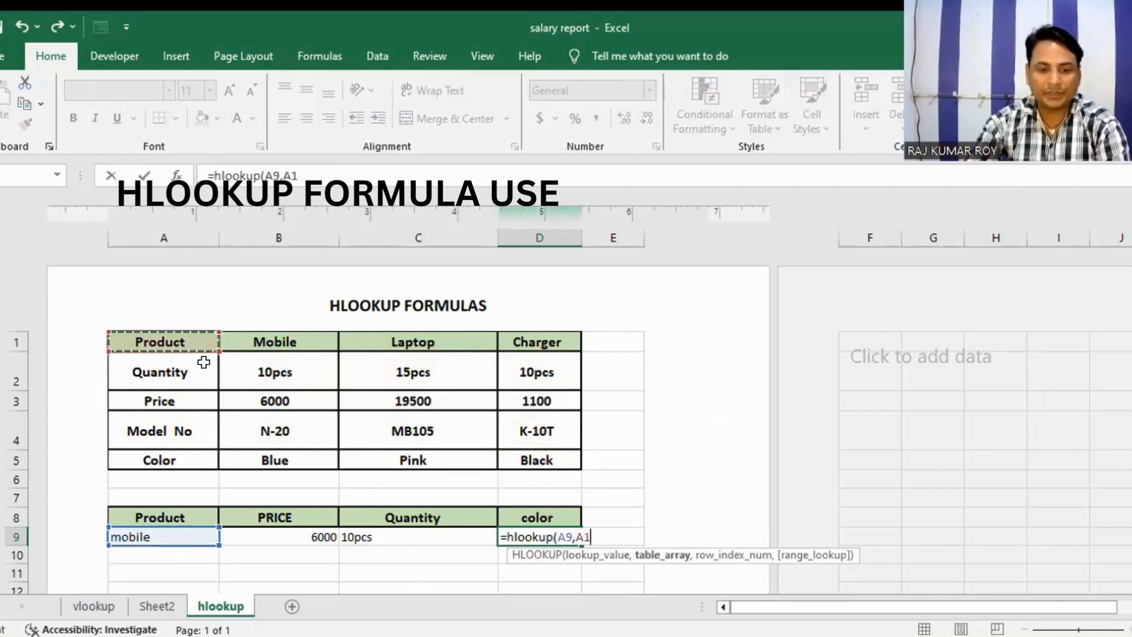
{"action": "left_click", "coordinate": [524, 451], "text": "shift"}
{"action": "type", "text": ","}
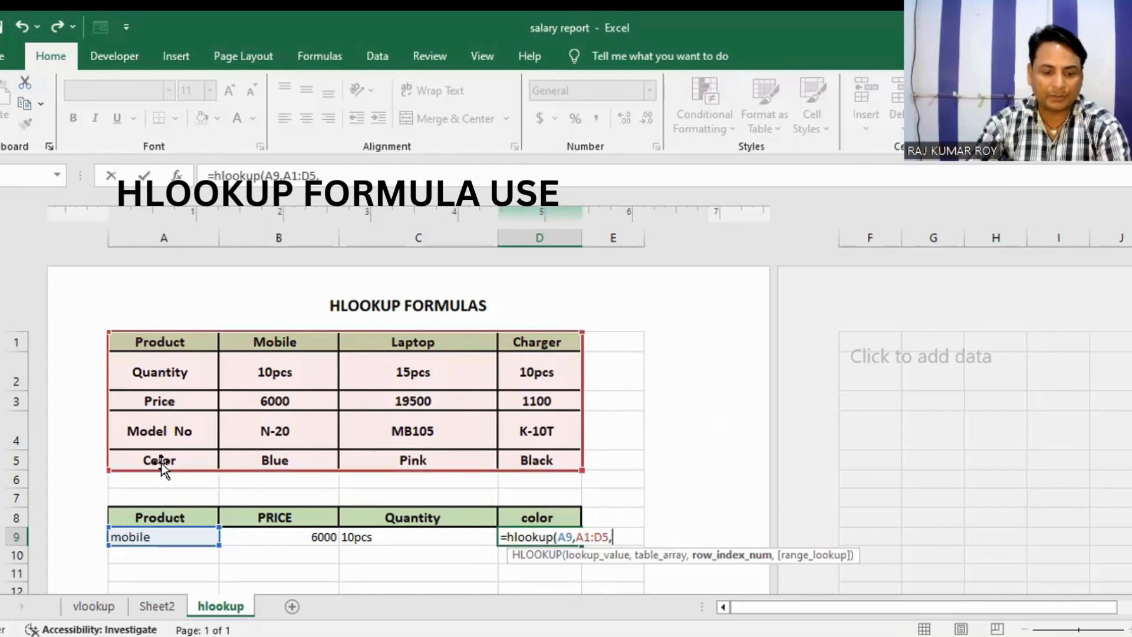
{"action": "type", "text": "5"}
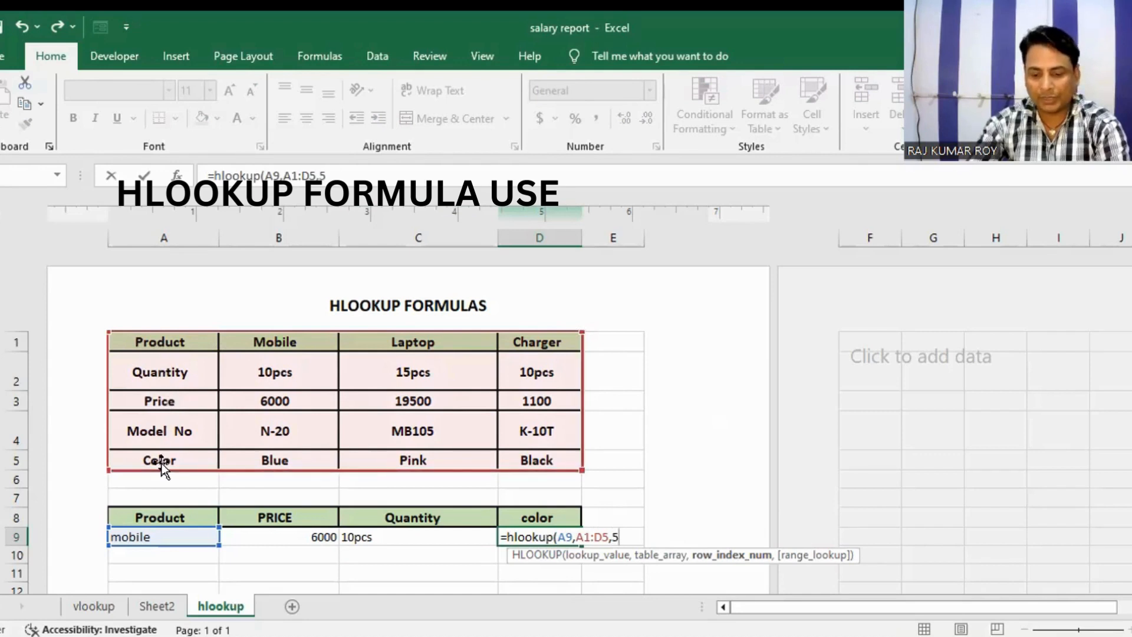
{"action": "type", "text": ",0"}
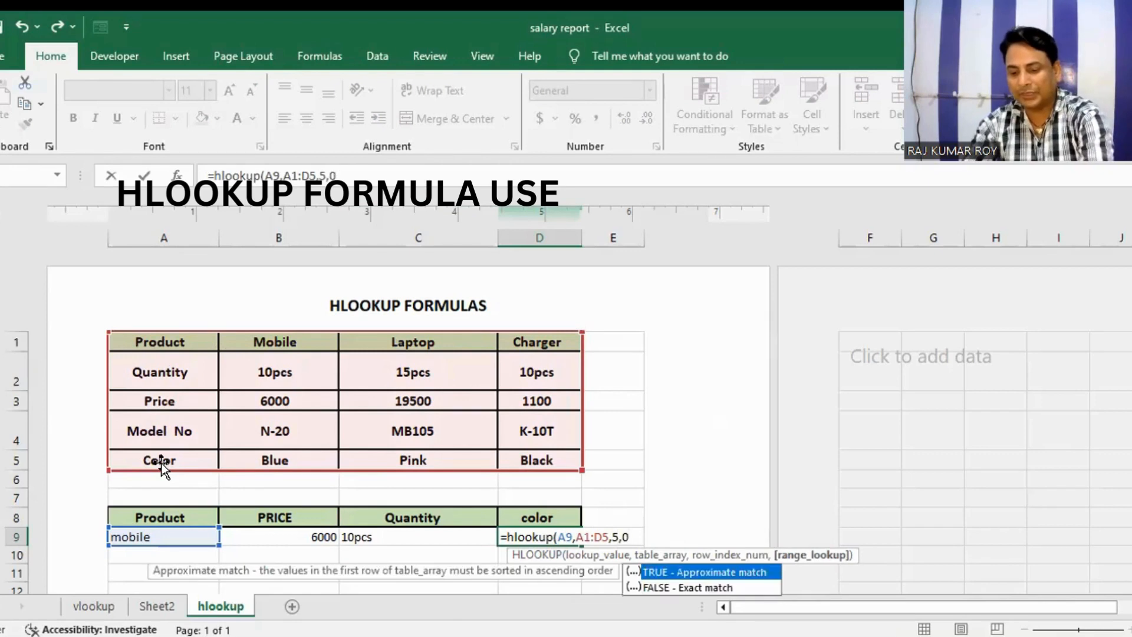
{"action": "type", "text": ")"}
{"action": "key", "text": "Return"}
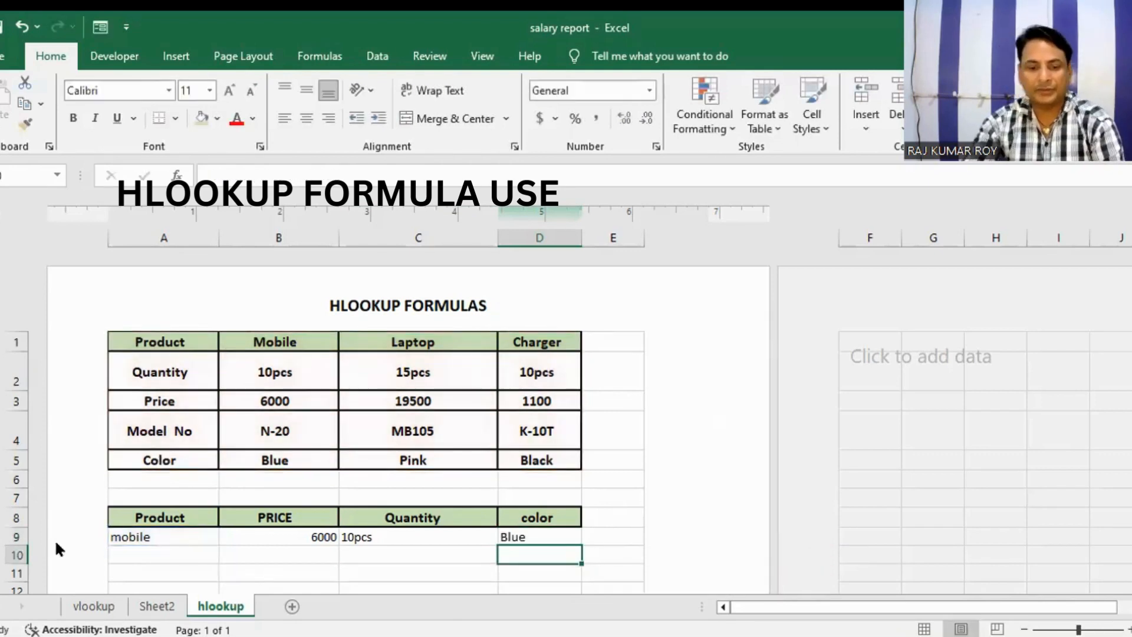
Step: Change the lookup product in A9 to "Laptop" to test the three HLOOKUP formulas
{"action": "left_click", "coordinate": [139, 534]}
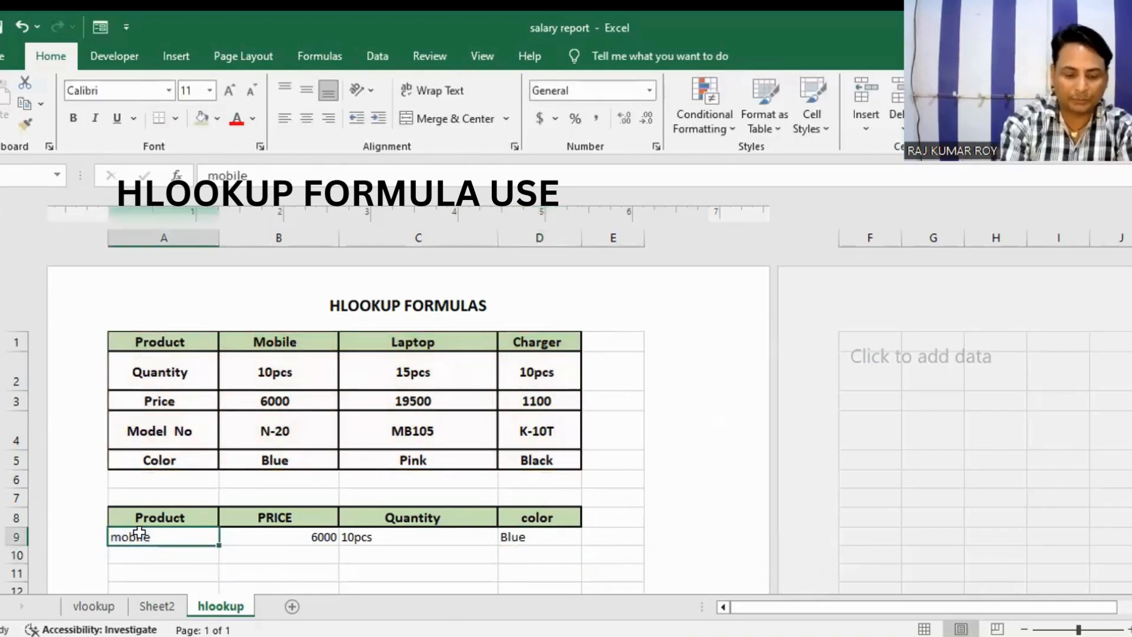
{"action": "type", "text": "Lapt"}
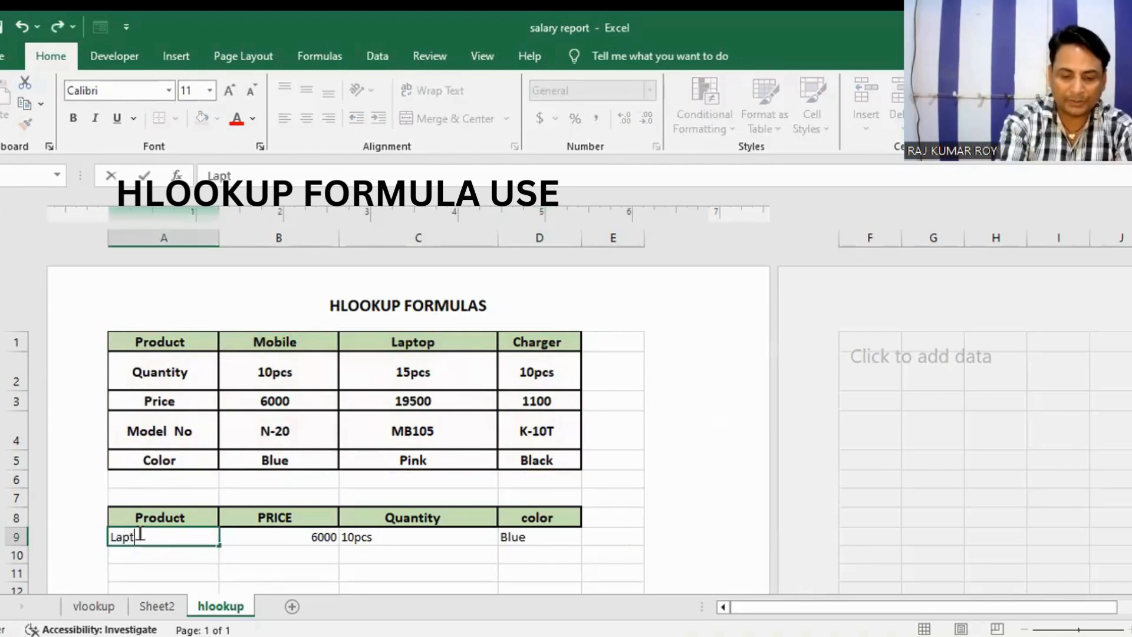
{"action": "type", "text": "op"}
{"action": "key", "text": "Return"}
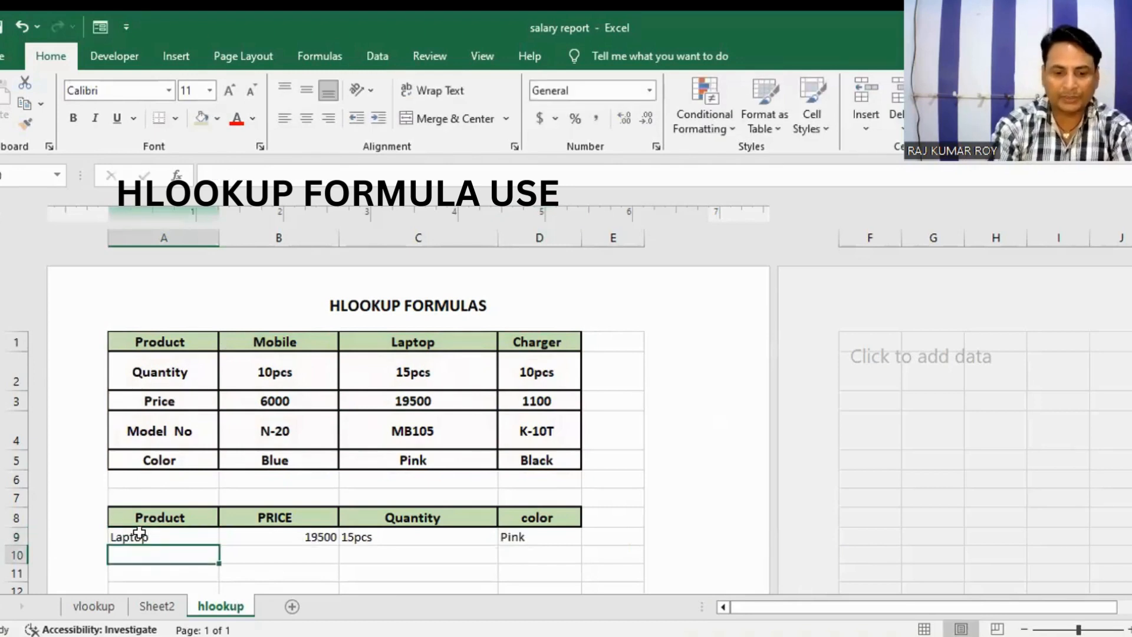